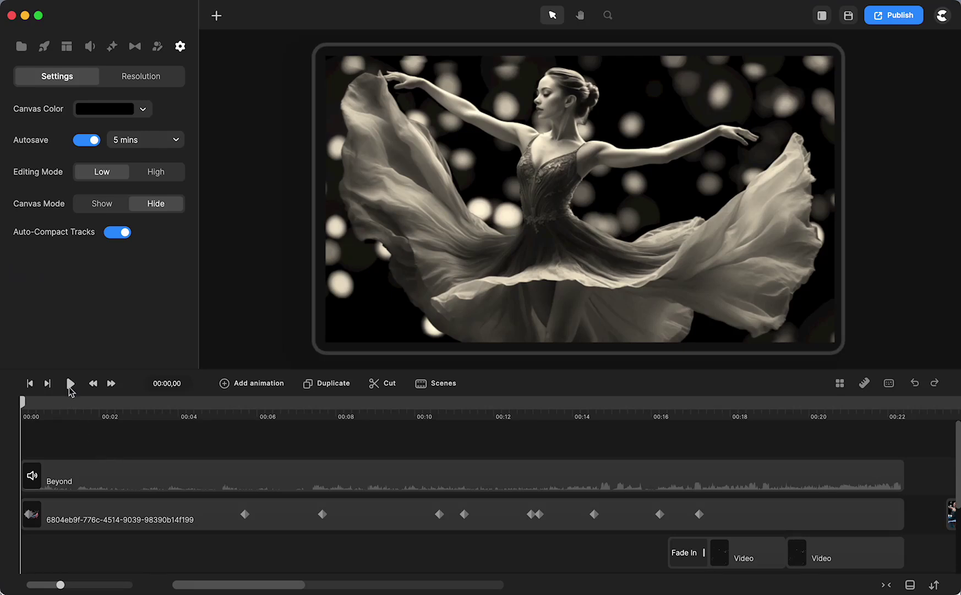
Play back the project, then scrub to compare the sepia and colour dancer, ending near 25 seconds
left_click(70, 387)
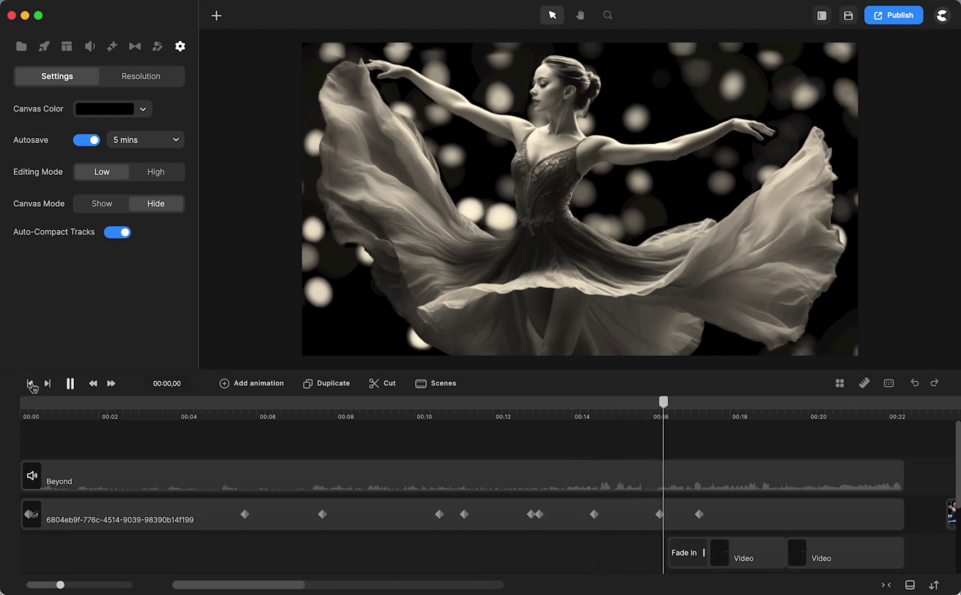
left_click(71, 384)
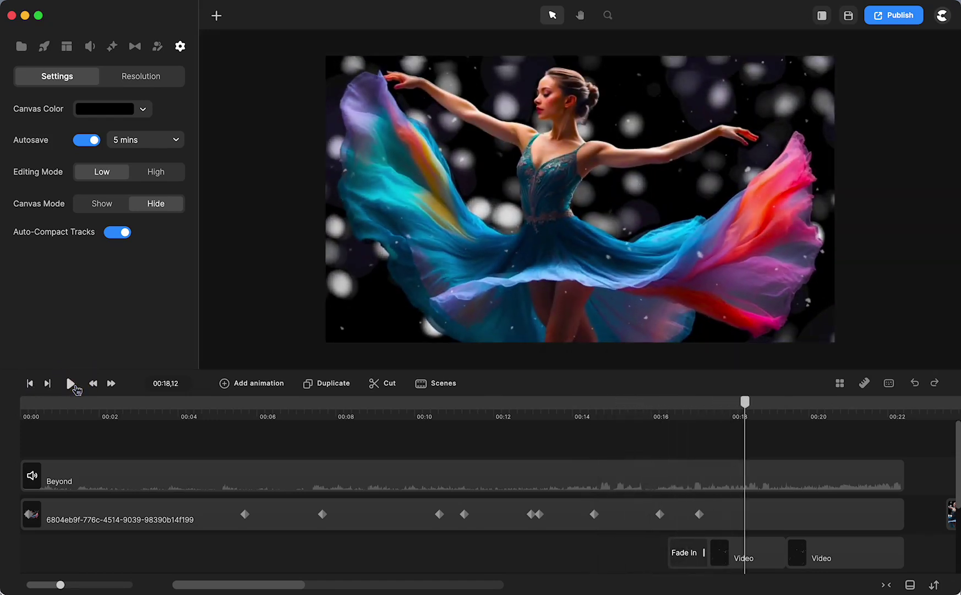
left_click(30, 384)
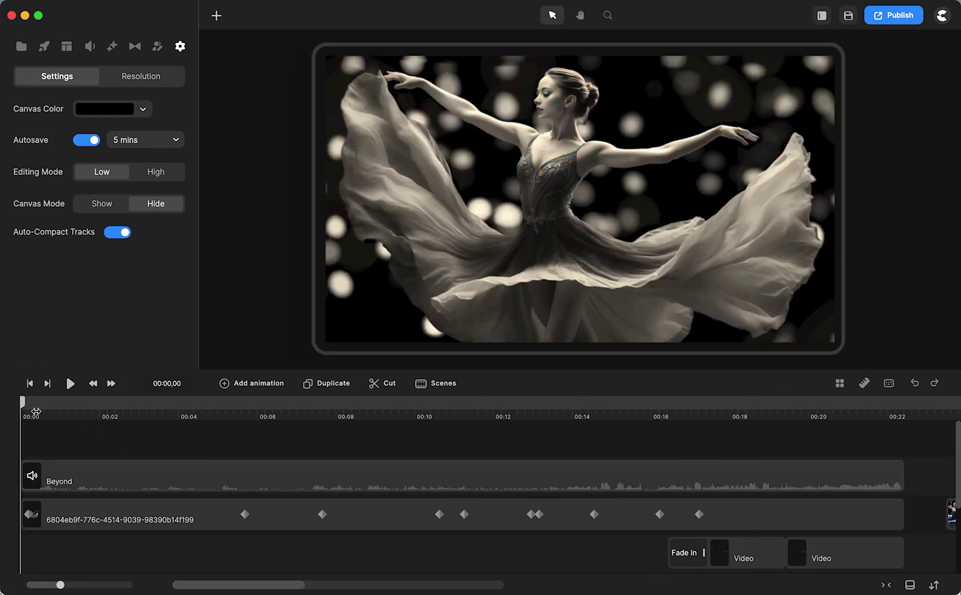
left_click_drag(21, 410, 279, 426)
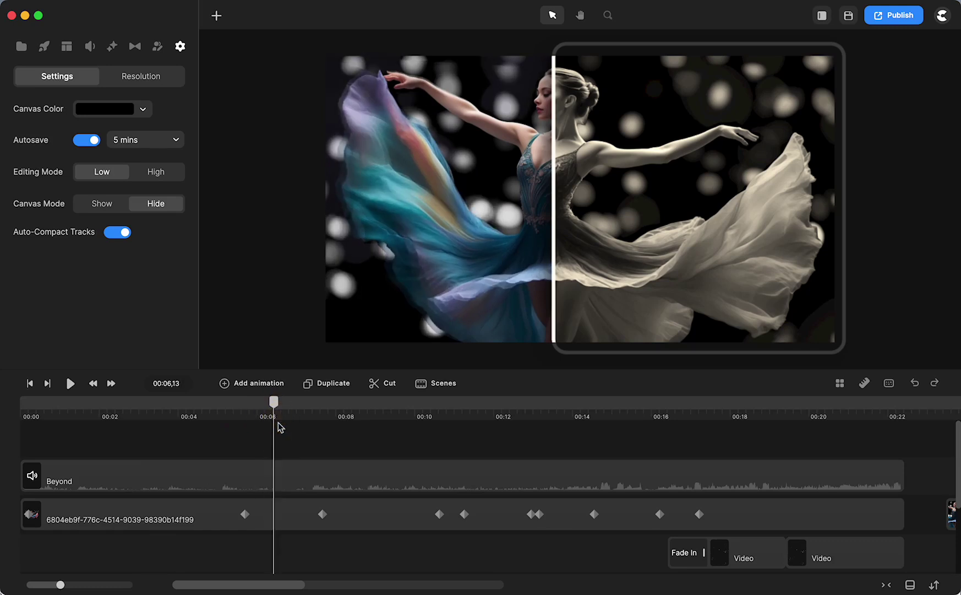
scroll(343, 453, "right", 5)
scroll(547, 476, "right", 10)
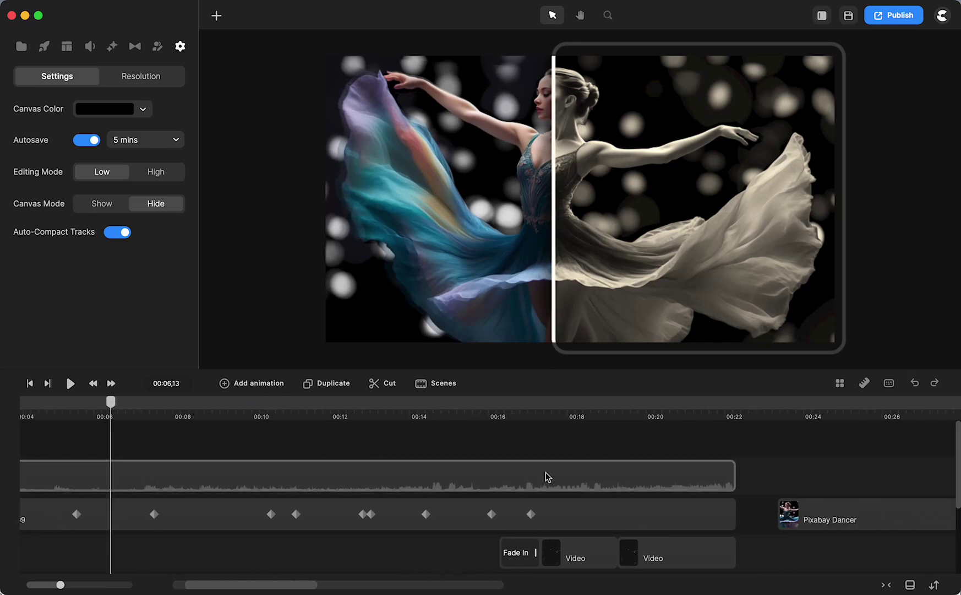
left_click(455, 402)
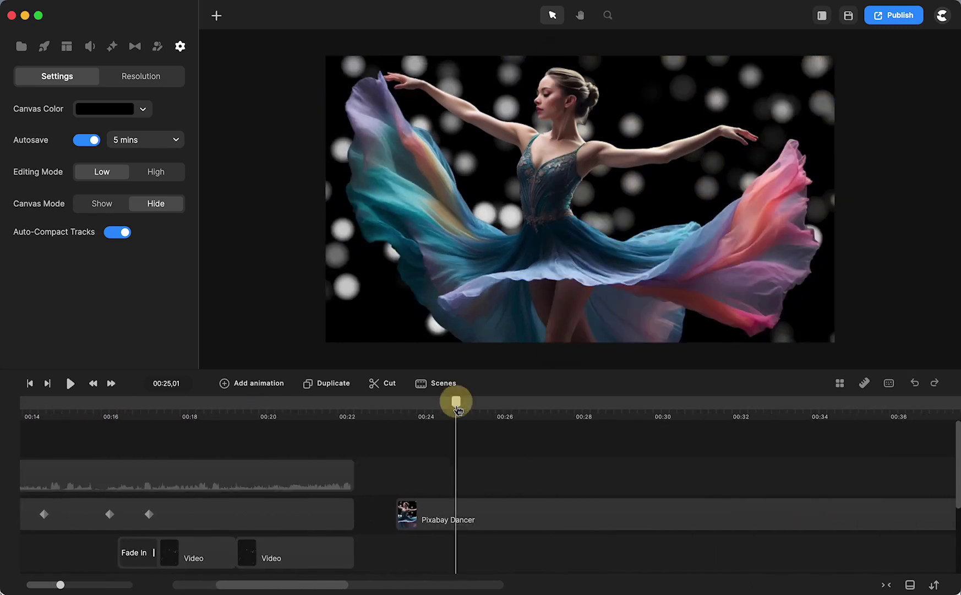
Select the Pixabay Dancer clip and browse Pixabay images matching 'dancer' in the Media panel
left_click(432, 512)
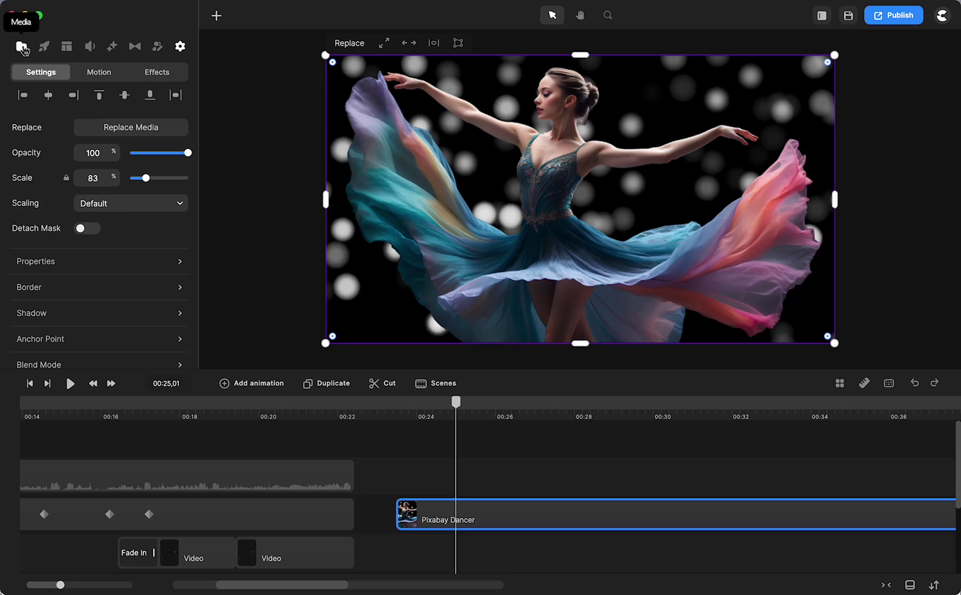
left_click(22, 47)
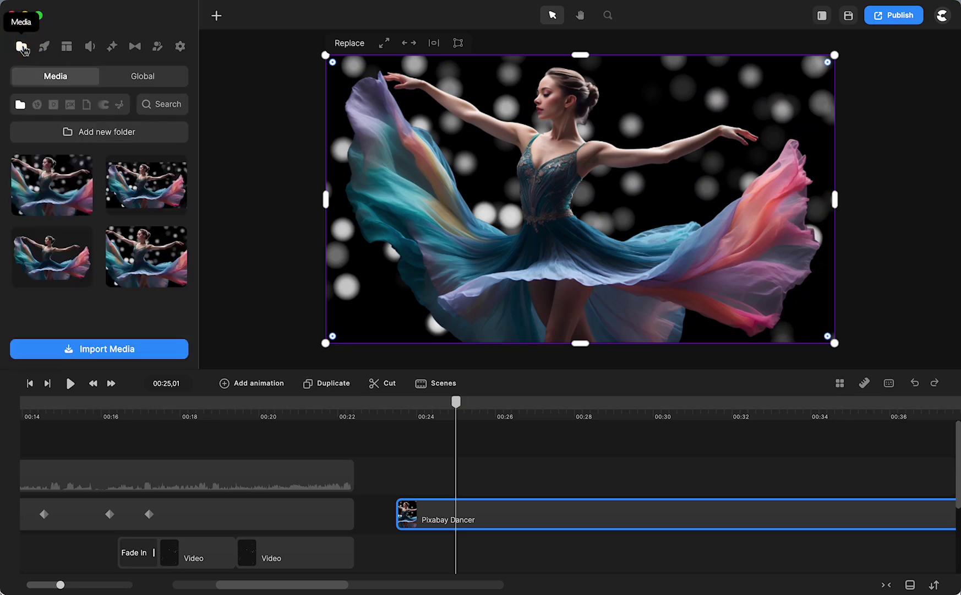
left_click(70, 106)
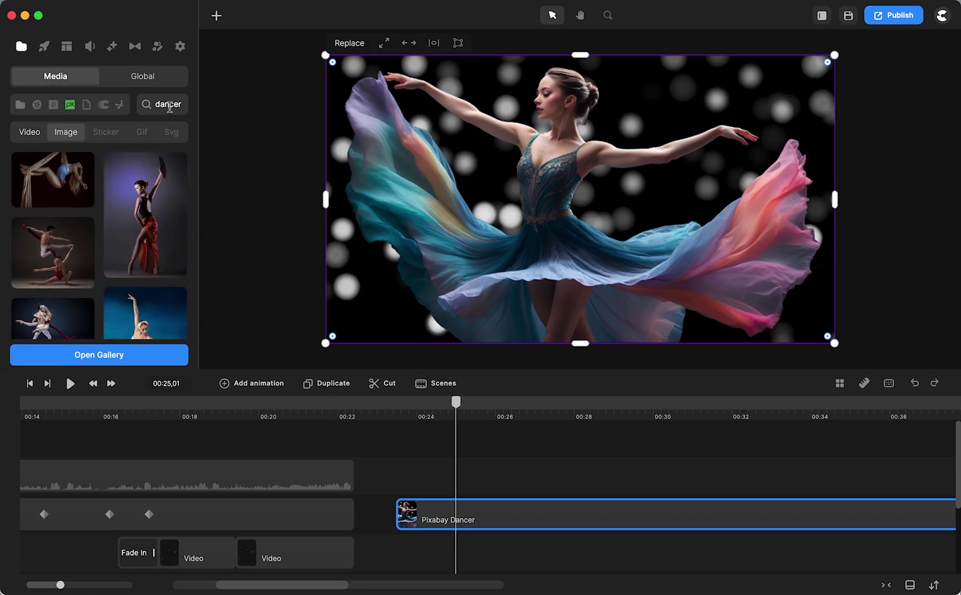
scroll(146, 214, "down", 10)
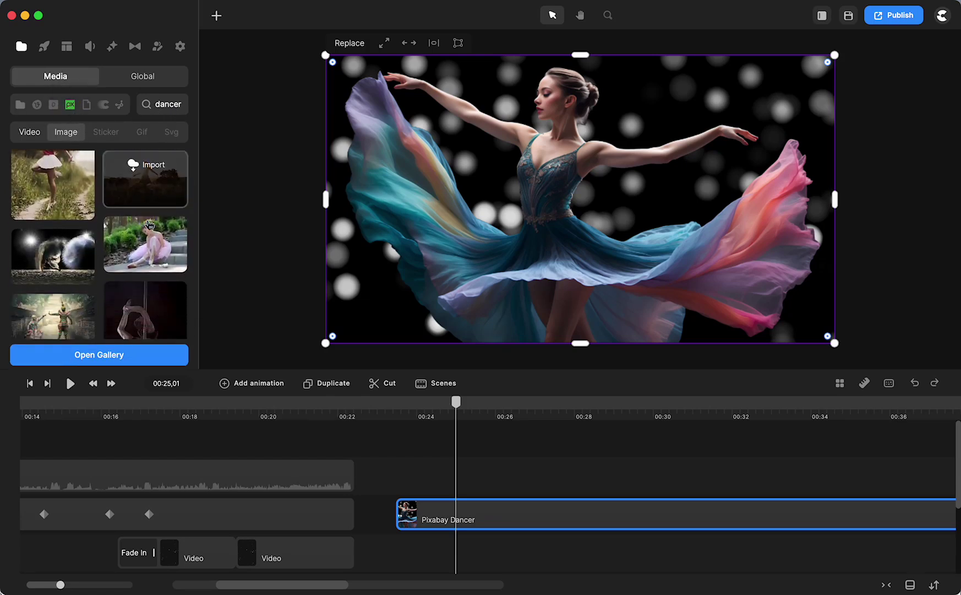
scroll(148, 223, "down", 5)
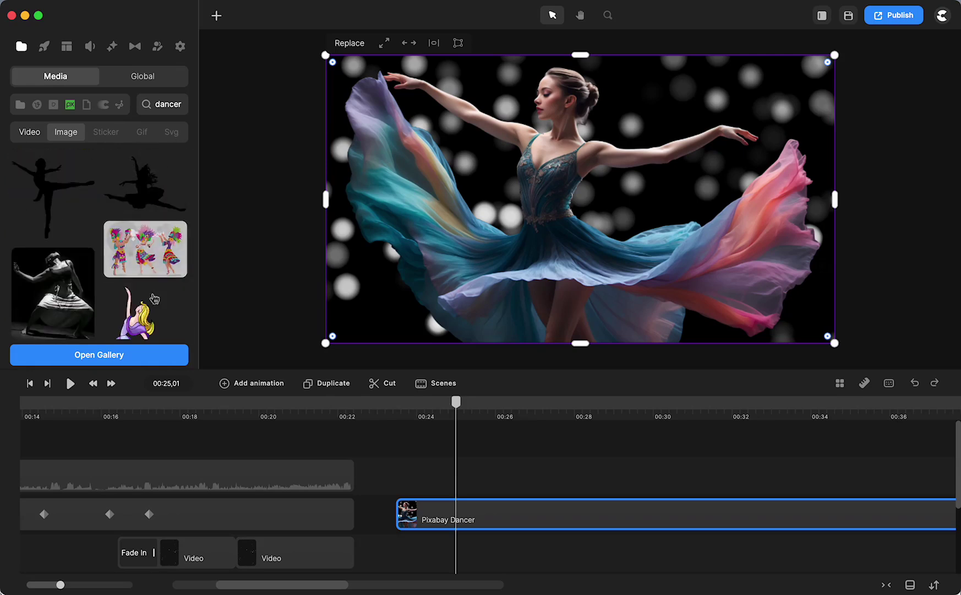
scroll(153, 297, "up", 5)
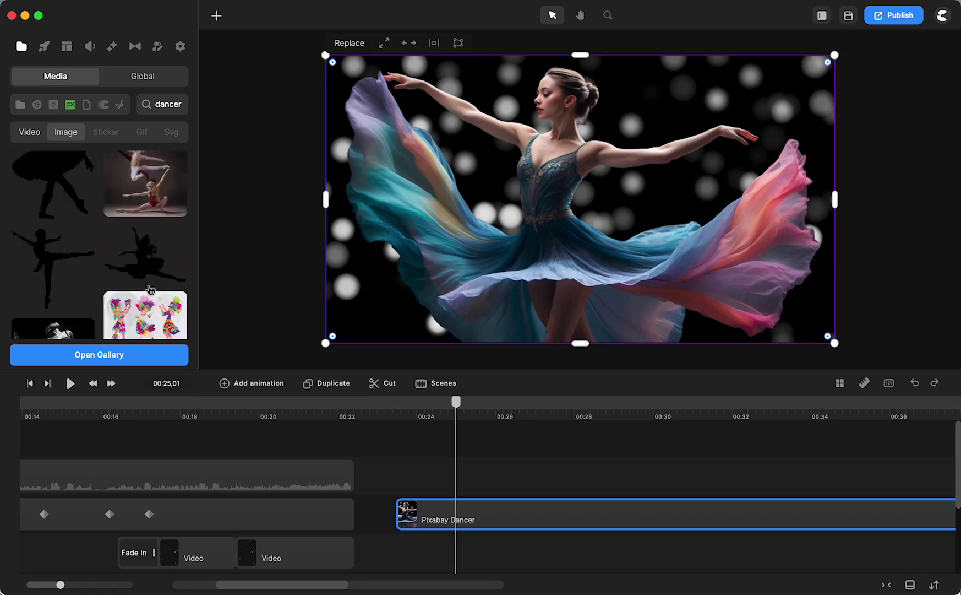
scroll(150, 289, "down", 10)
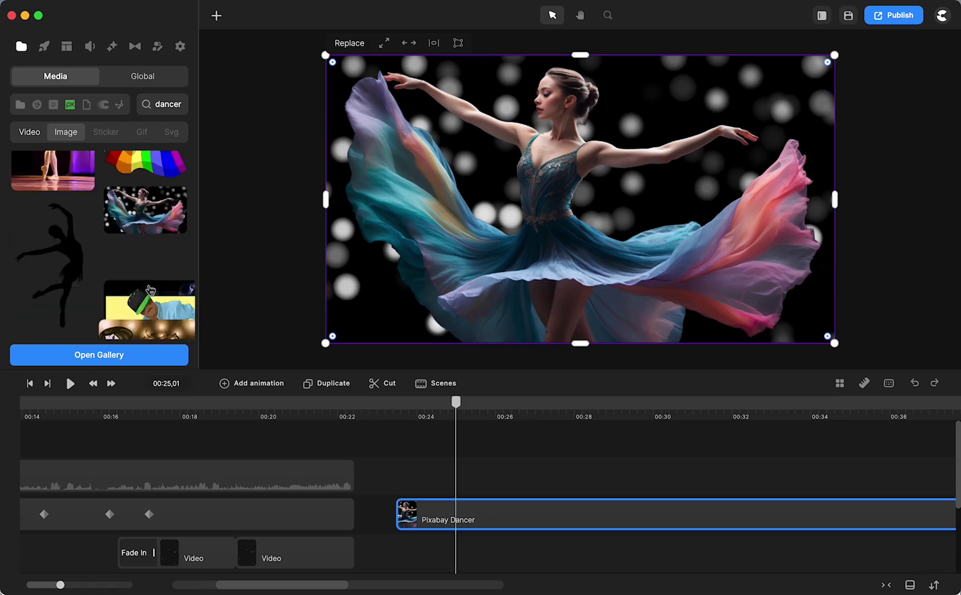
Import the blue-dress dancer image from the search results
mouse_move(150, 208)
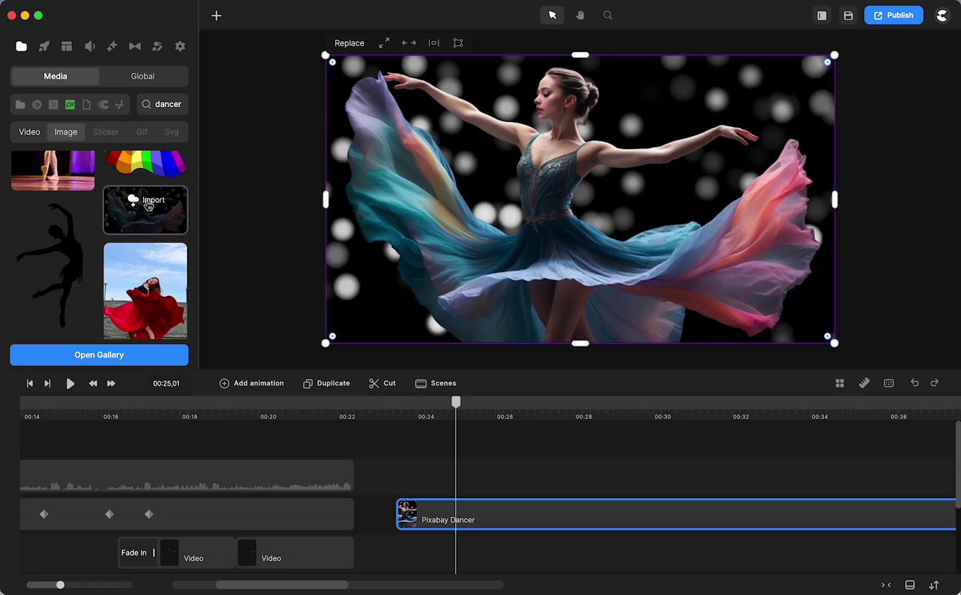
left_click(148, 206)
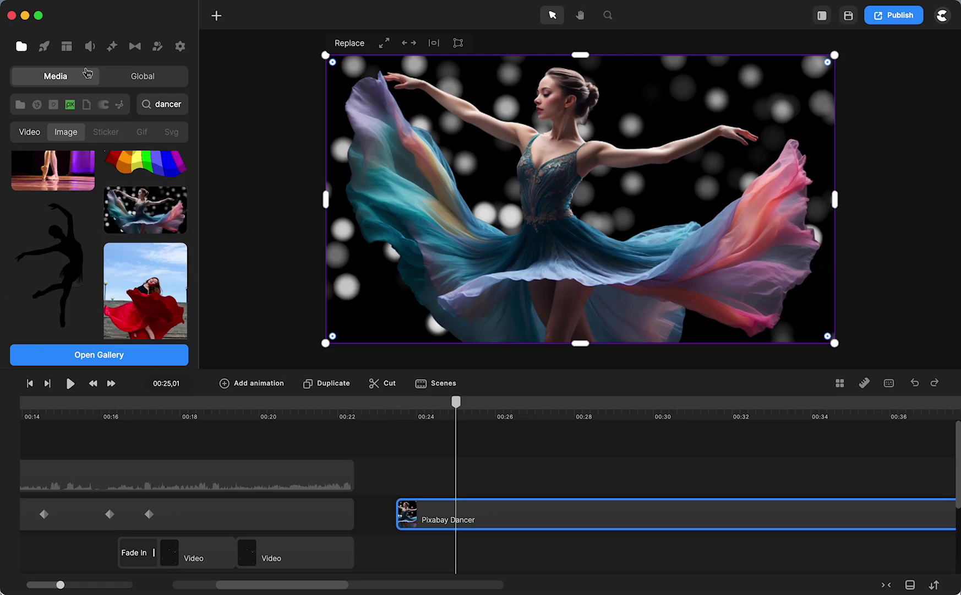
mouse_move(146, 304)
left_click(148, 207)
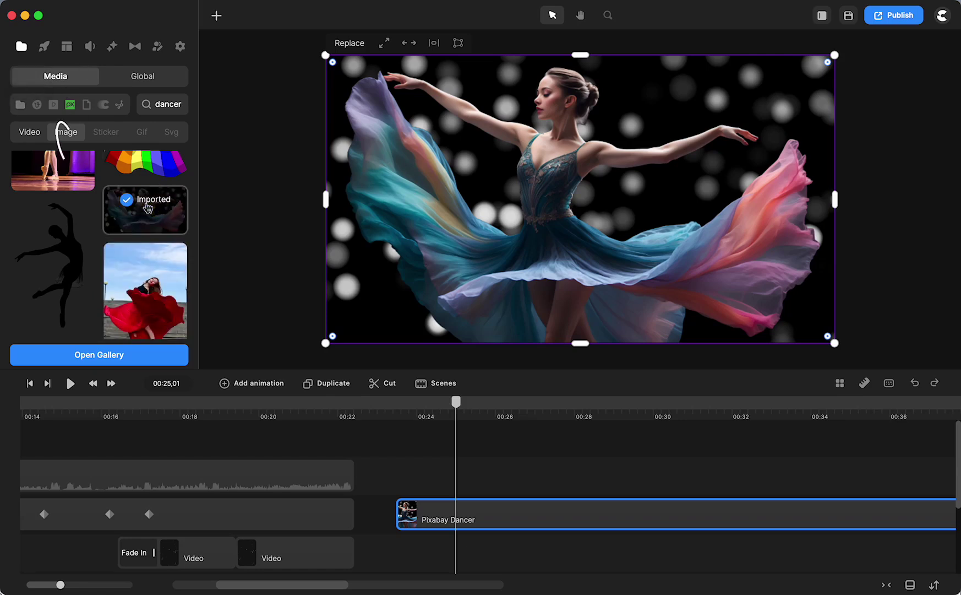
Delete the fifth imported dancer image from My Media
left_click(20, 106)
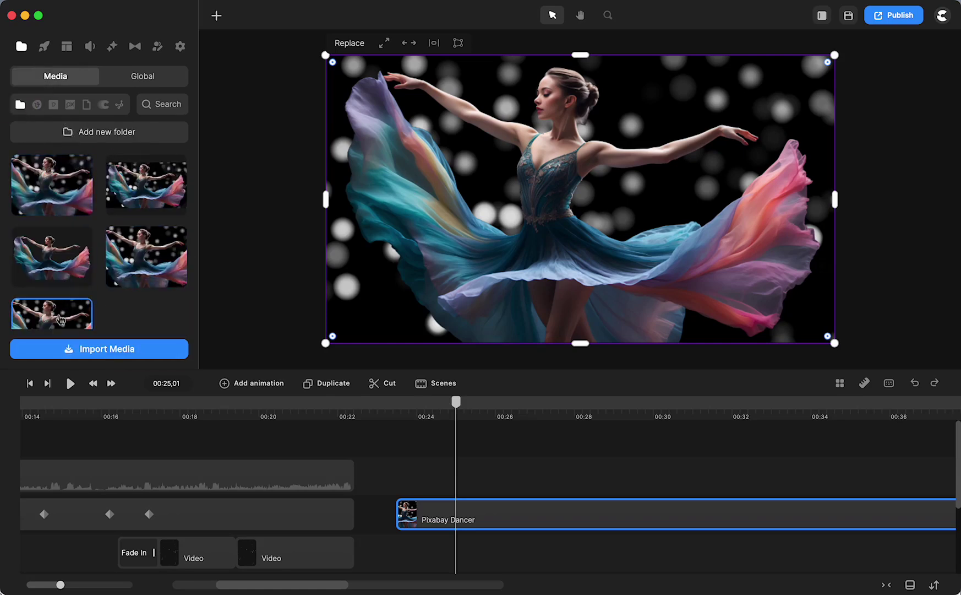
right_click(60, 319)
left_click(88, 366)
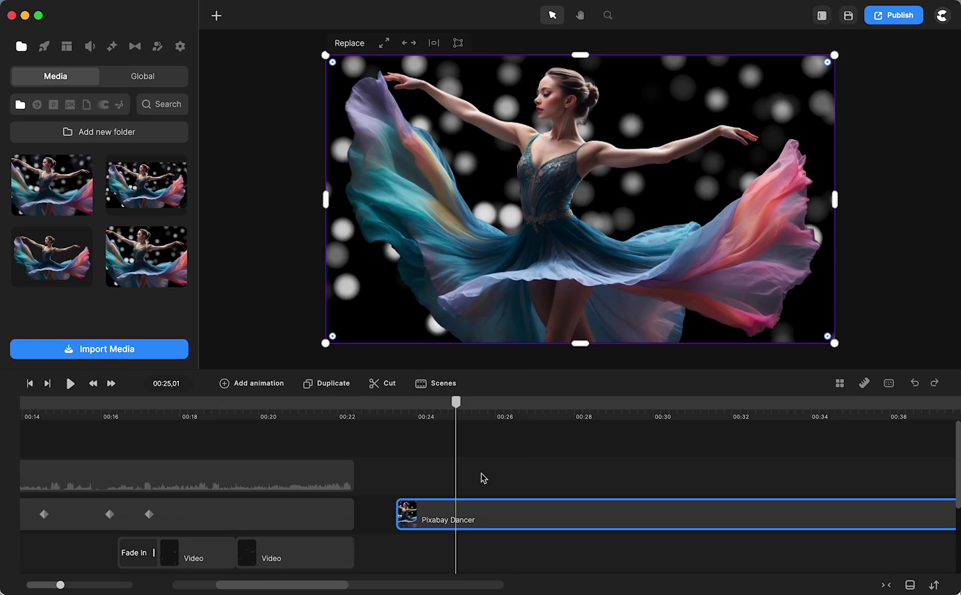
Duplicate the Pixabay Dancer clip at 00:23,29 onto a second track, moving the audio down one track
left_click_drag(456, 402, 414, 401)
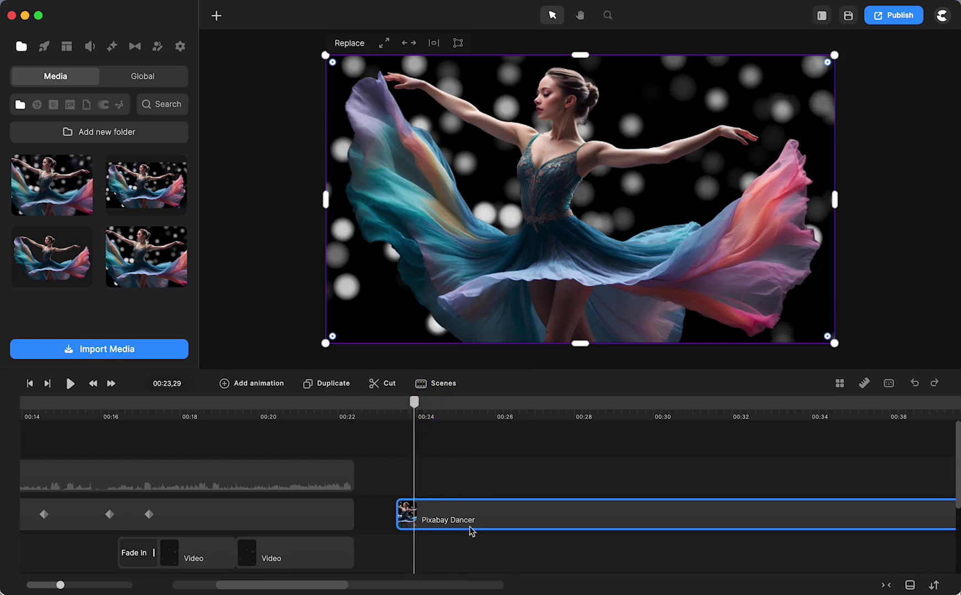
left_click(466, 520)
key("super+d")
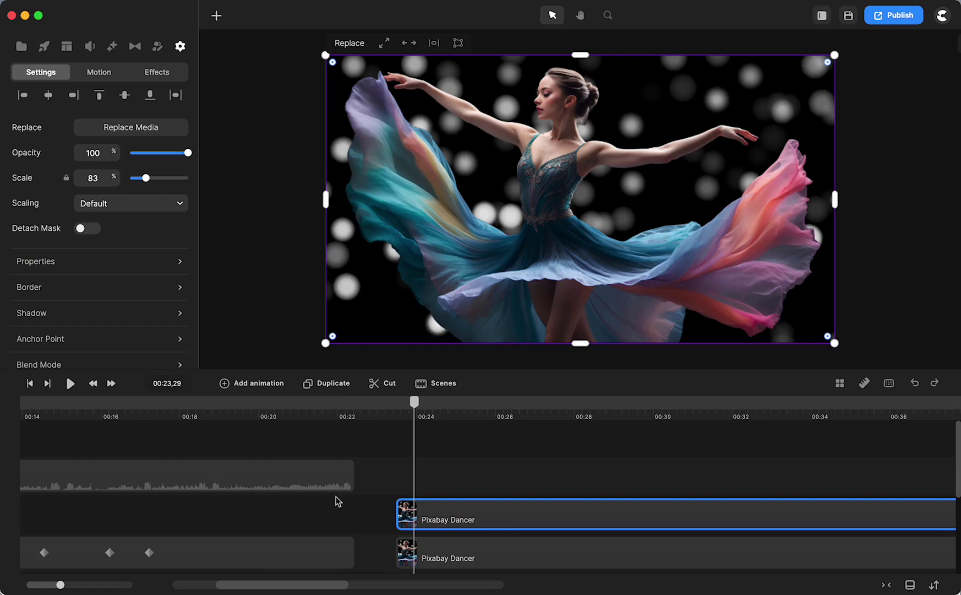
left_click_drag(312, 478, 311, 511)
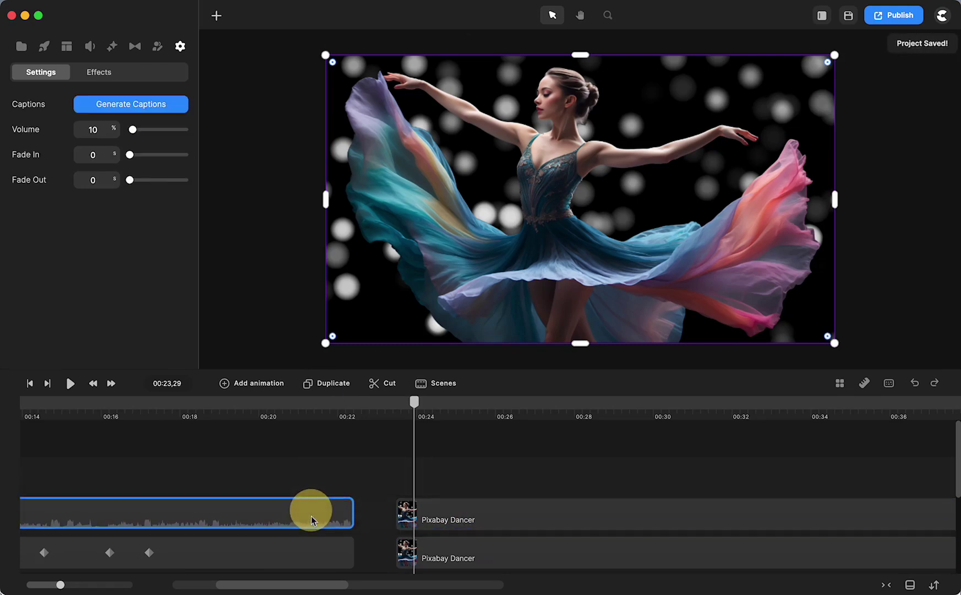
left_click(445, 515)
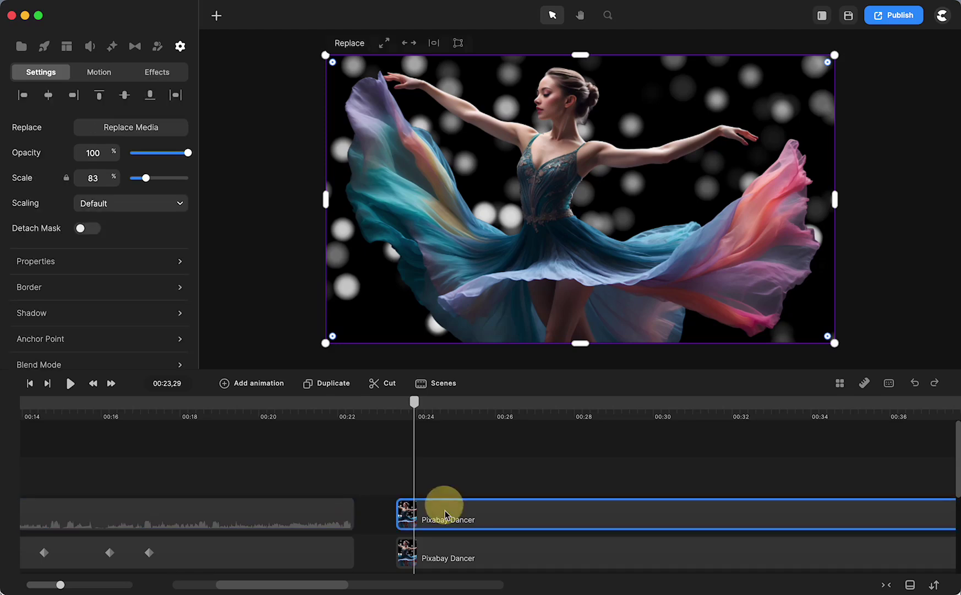
left_click(113, 47)
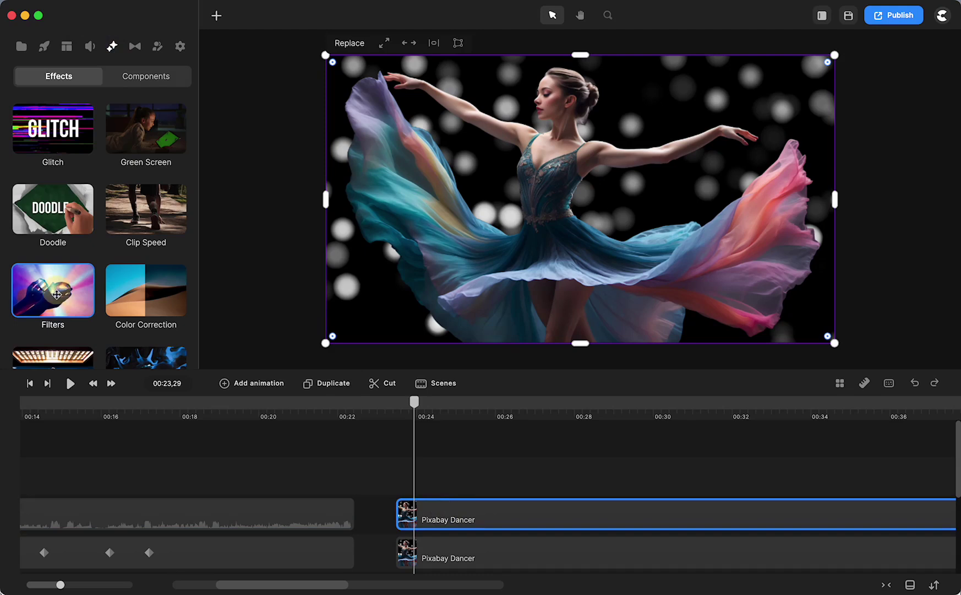
Apply the Sepia filter from the Filters effect to the upper Pixabay Dancer clip
left_click_drag(57, 295, 471, 506)
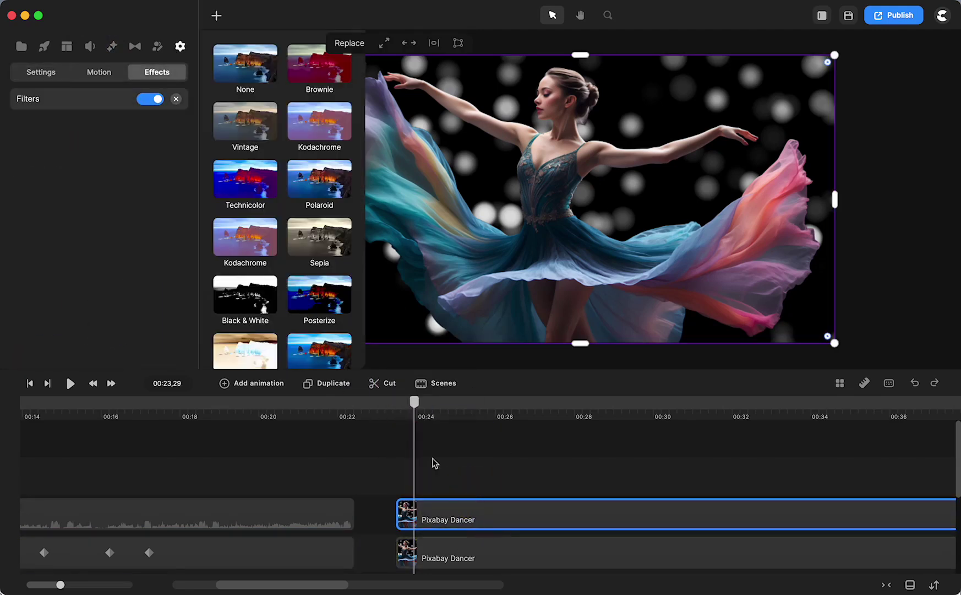
left_click(318, 236)
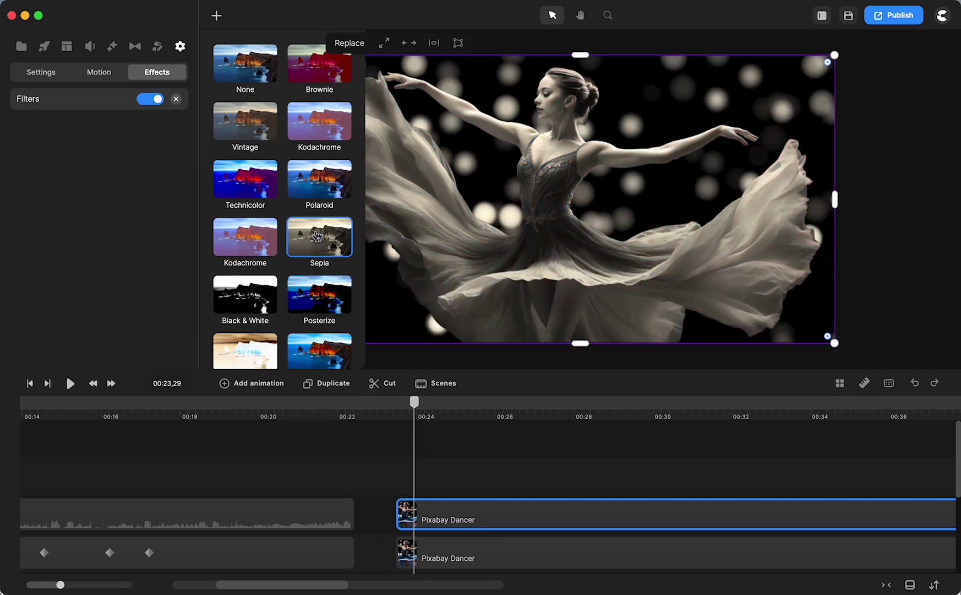
left_click(482, 469)
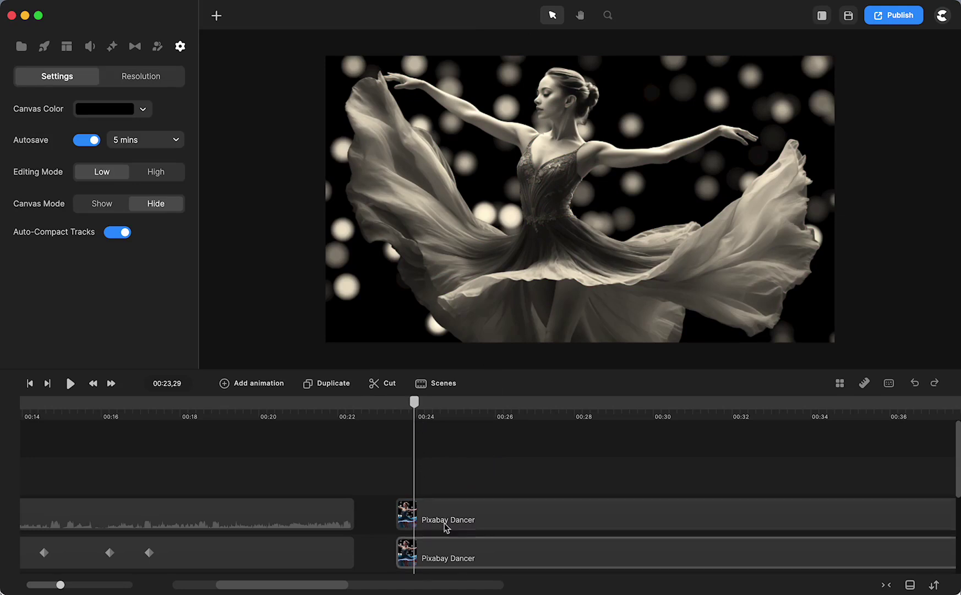
left_click_drag(445, 521, 424, 521)
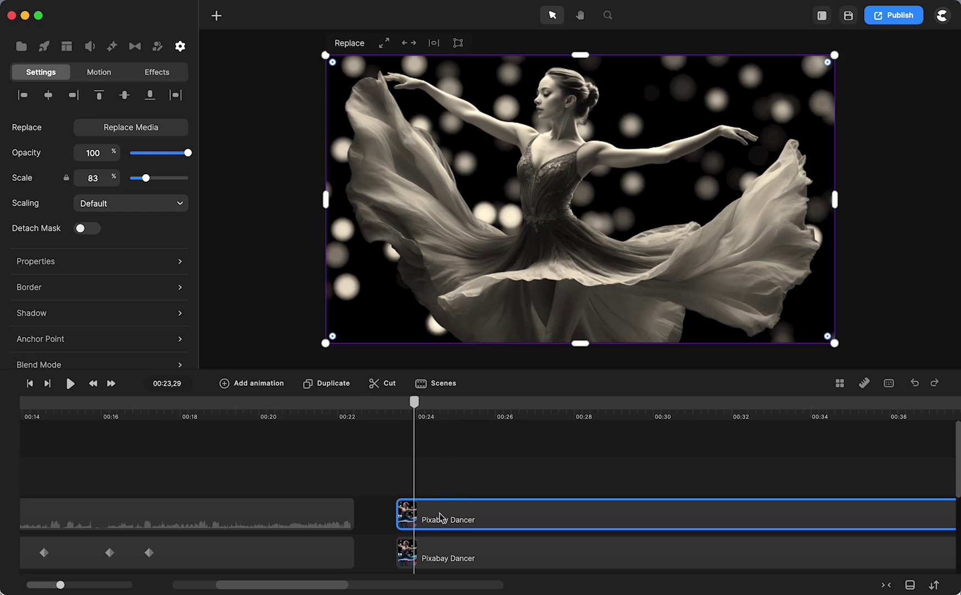
Give the upper Pixabay Dancer clip a white (ffffff) border about 15 px wide
left_click(441, 477)
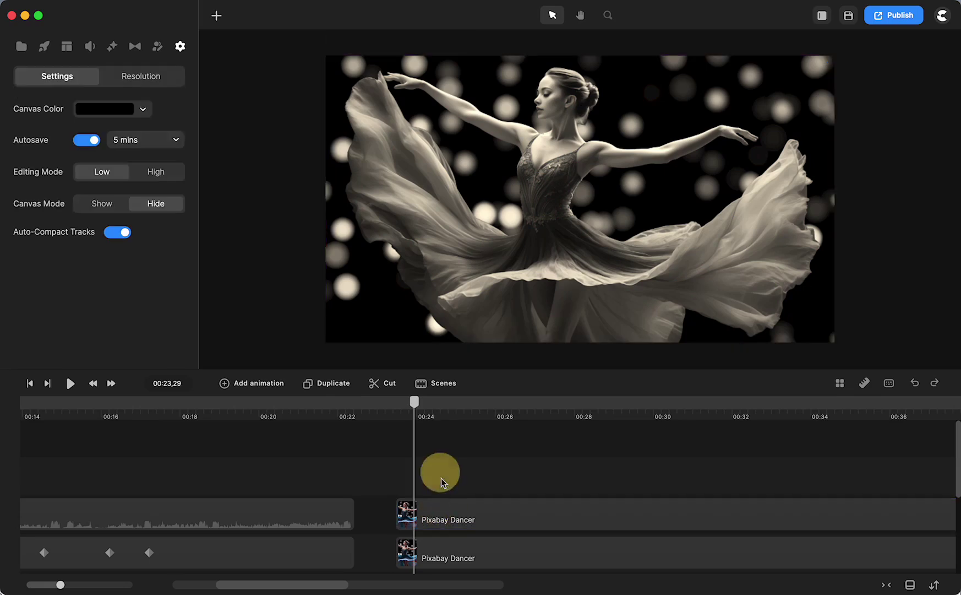
left_click(468, 509)
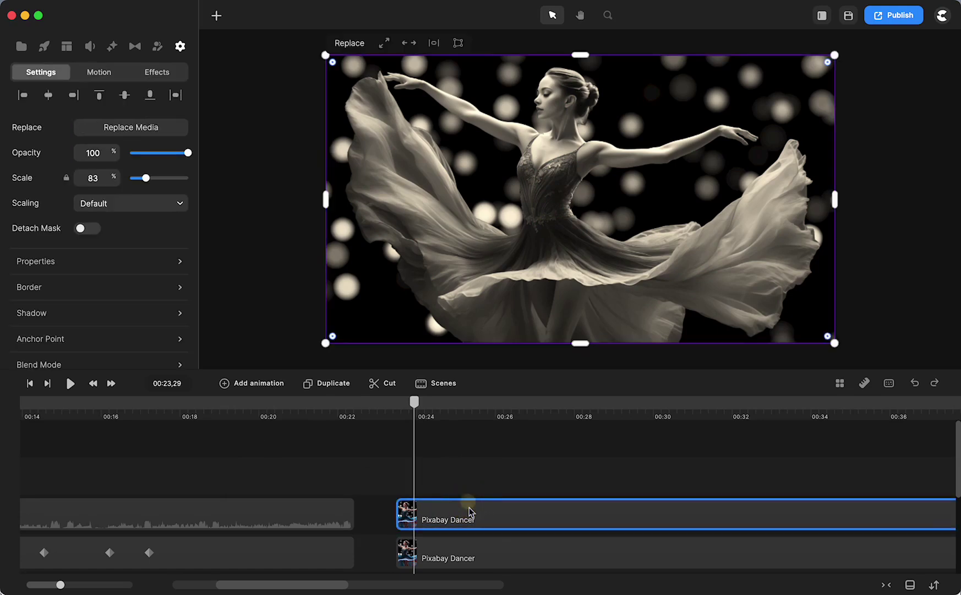
left_click(74, 287)
left_click(329, 246)
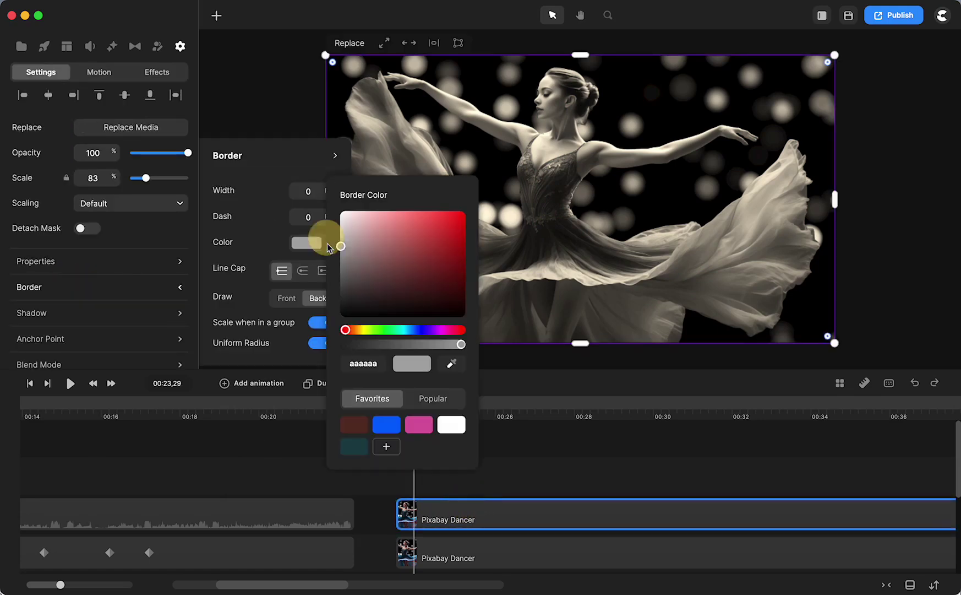
left_click(452, 425)
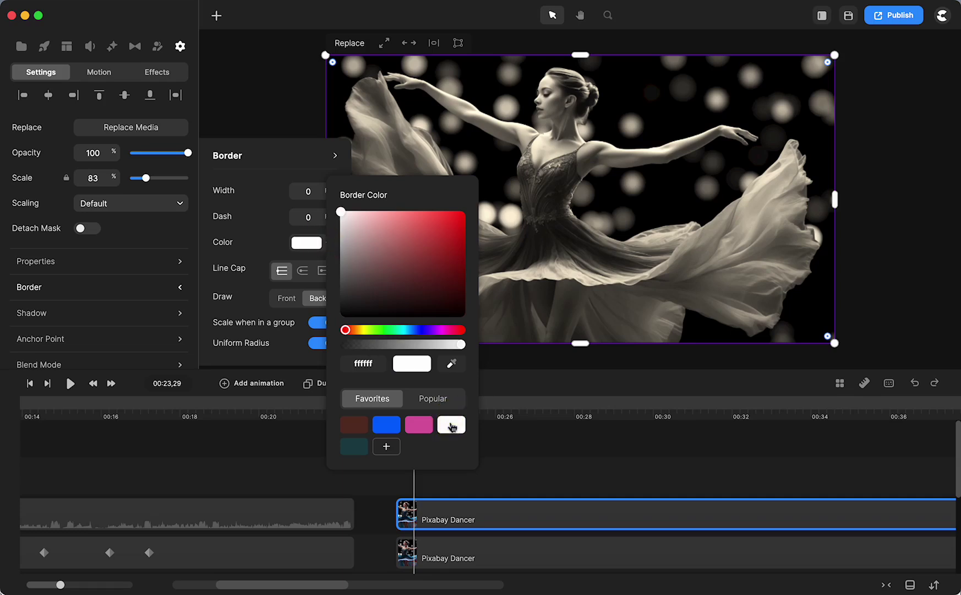
left_click_drag(324, 191, 358, 196)
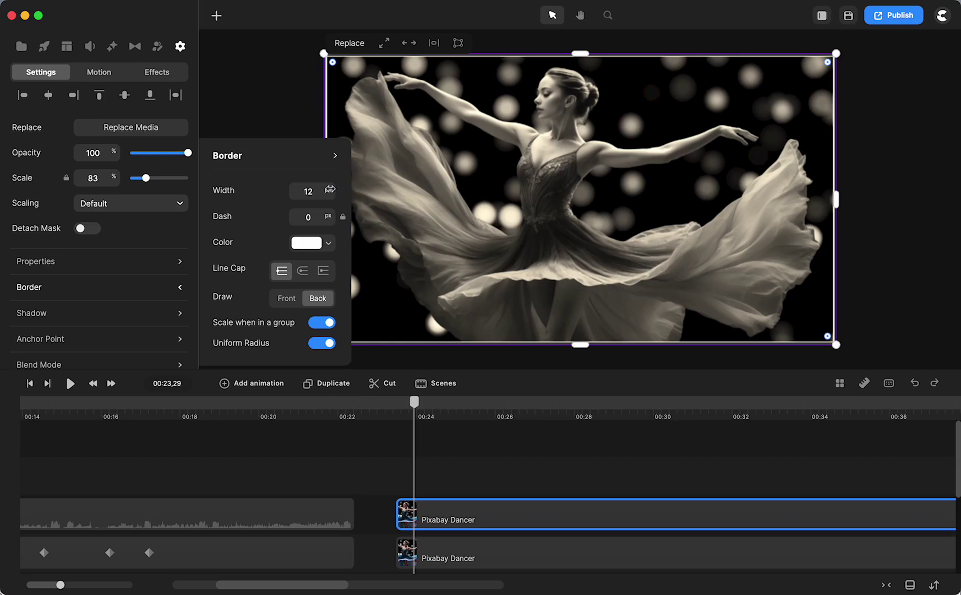
left_click_drag(330, 189, 340, 195)
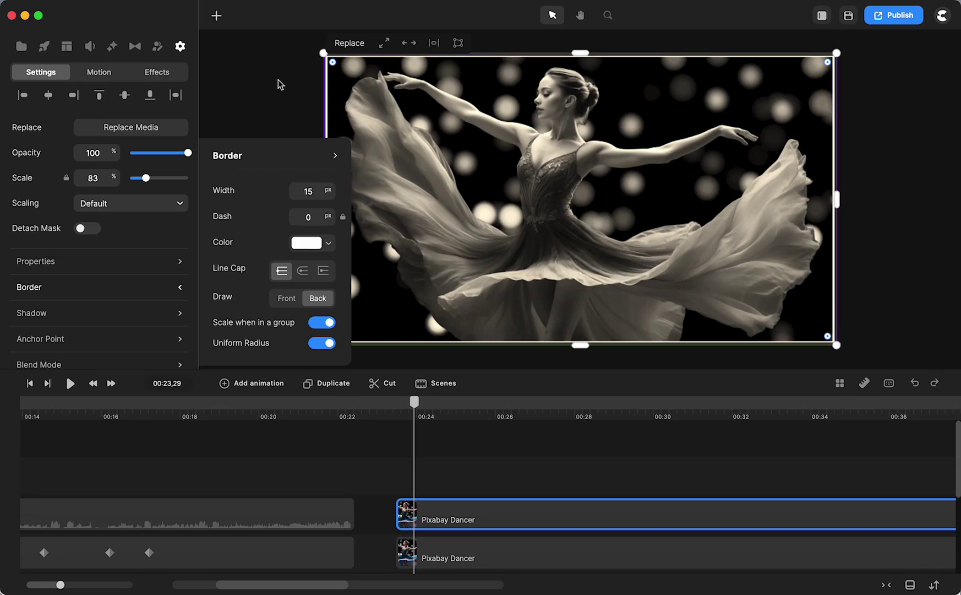
left_click(278, 81)
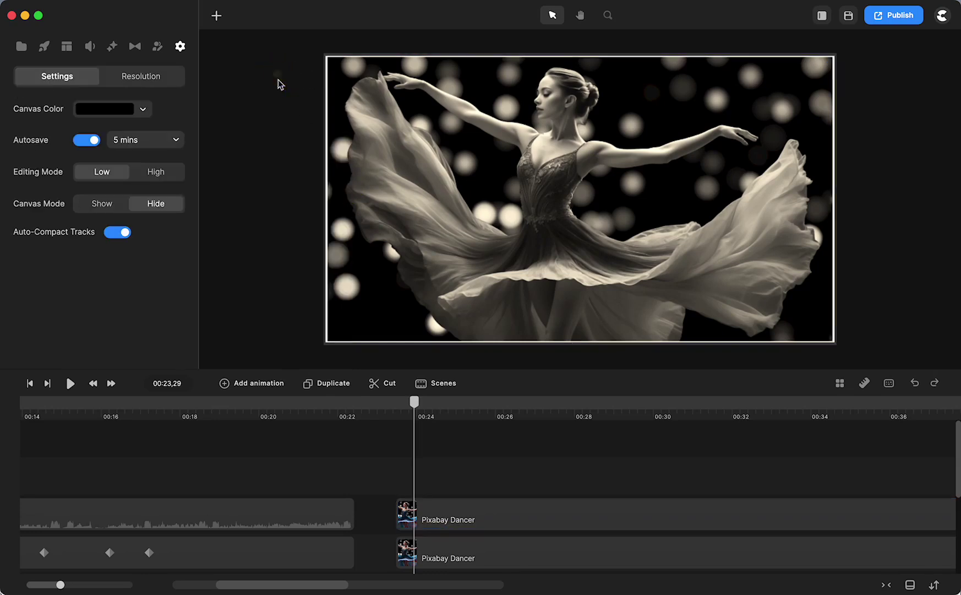
left_click(98, 403)
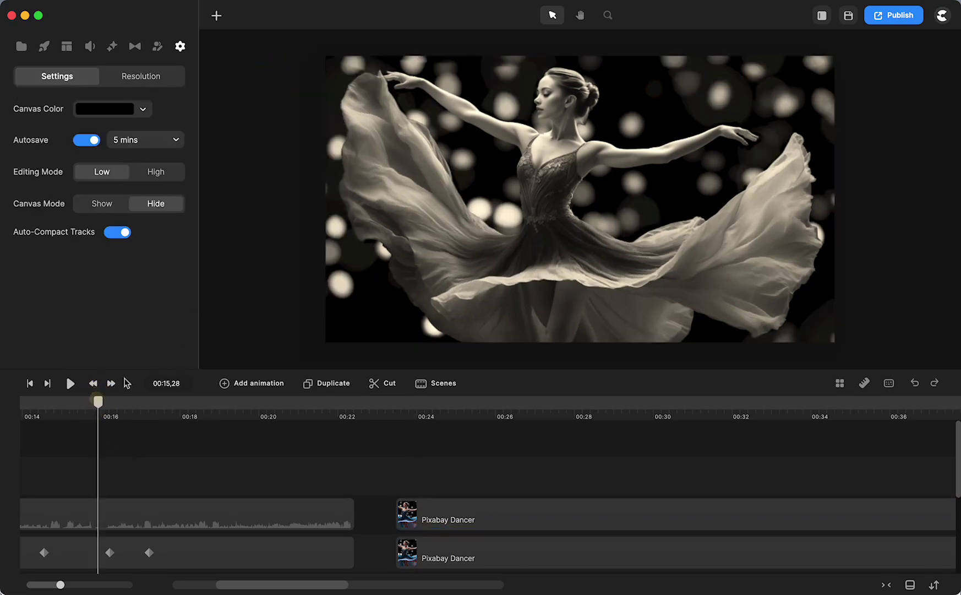
Drag the dancer image's corner-radius handle inward to round its bordered corners
left_click_drag(98, 402, 314, 402)
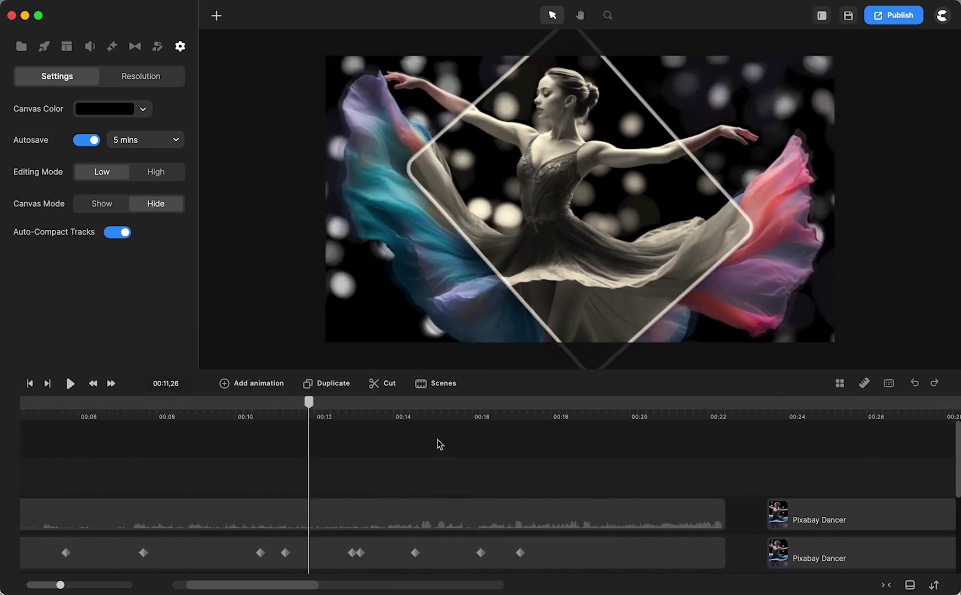
scroll(440, 444, "right", 5)
left_click(310, 406)
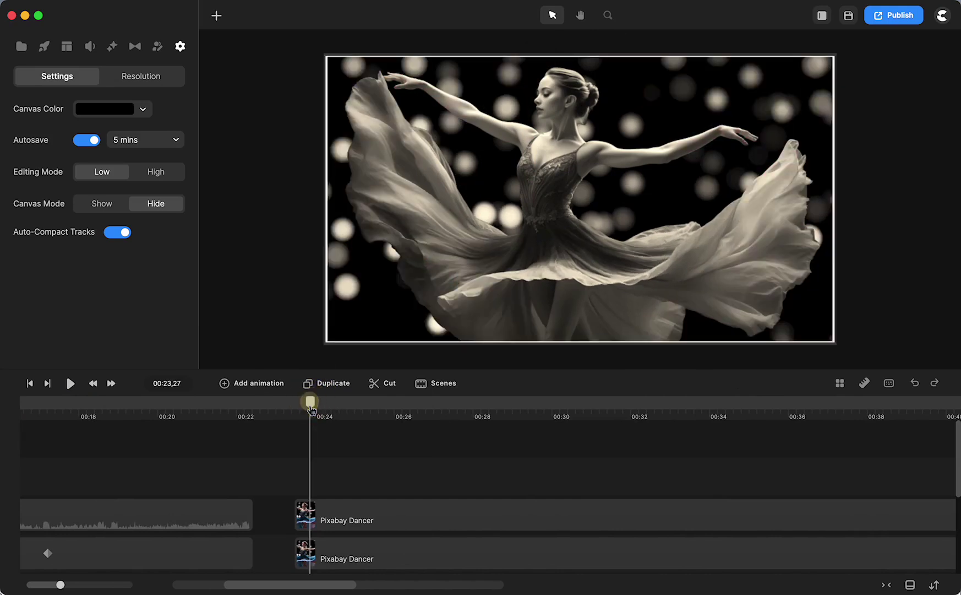
left_click(764, 113)
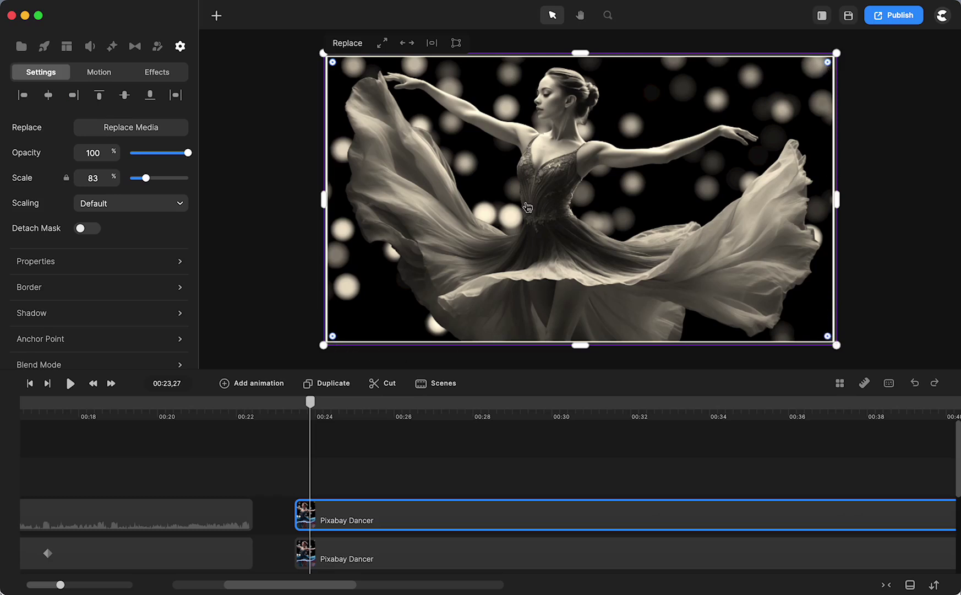
left_click(828, 62)
left_click_drag(828, 62, 825, 65)
left_click(893, 86)
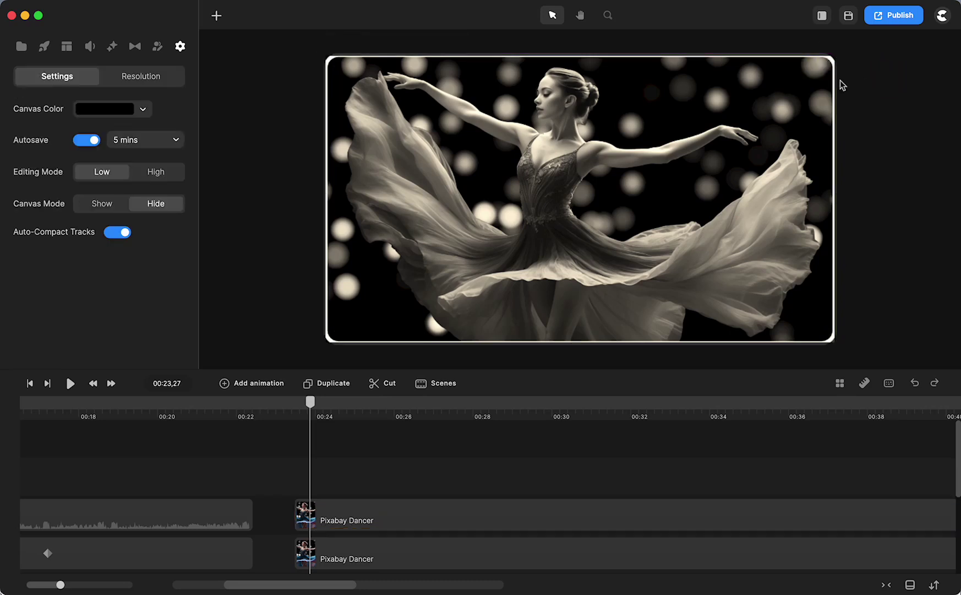
left_click(817, 74)
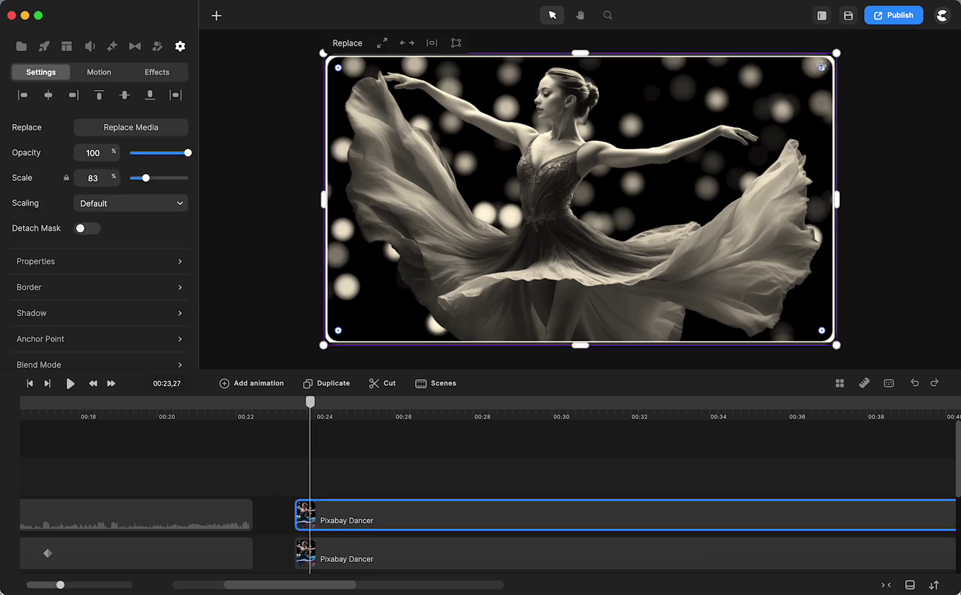
left_click_drag(823, 68, 821, 70)
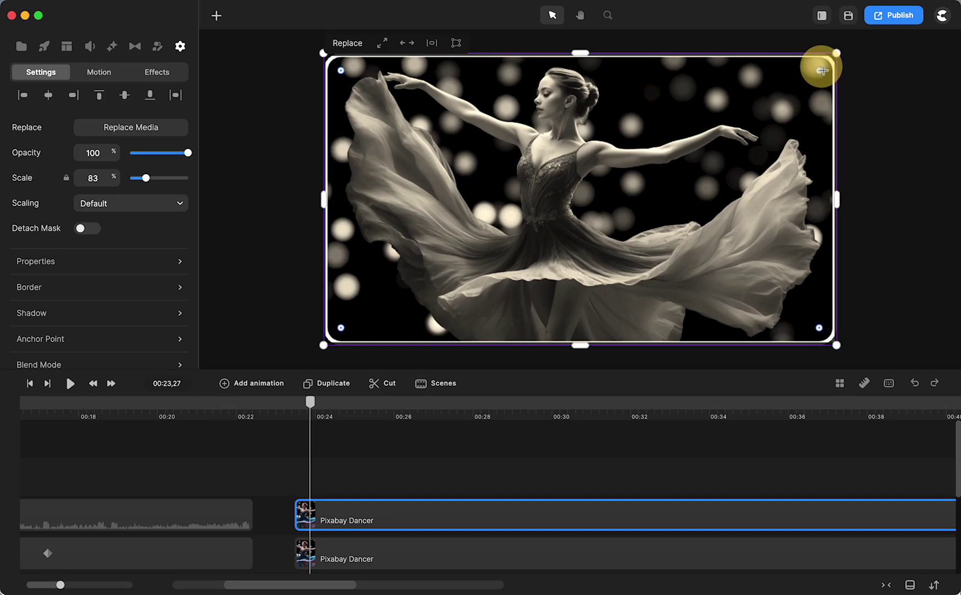
left_click(879, 92)
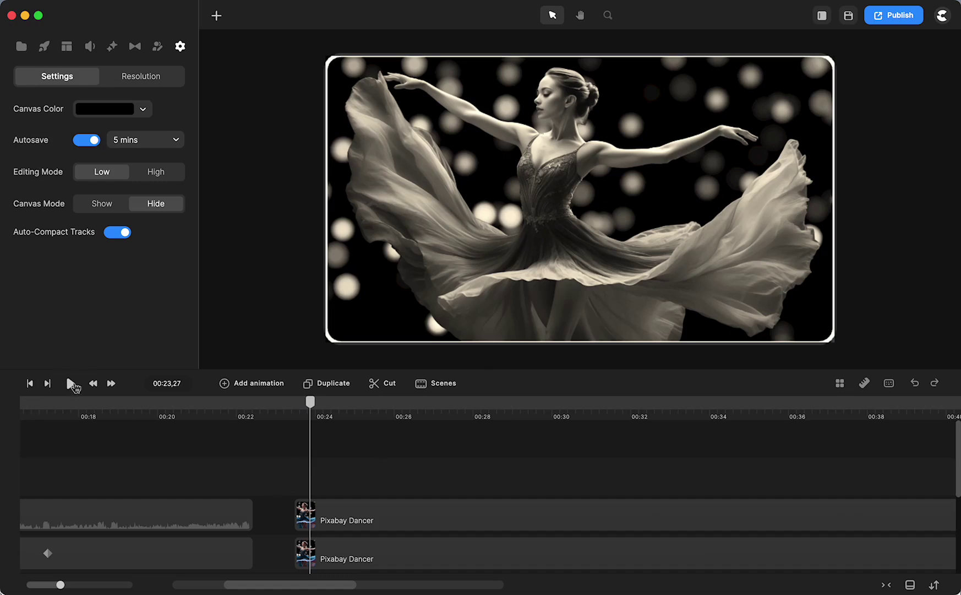
Play the video from the beginning to inspect the transition
left_click(71, 383)
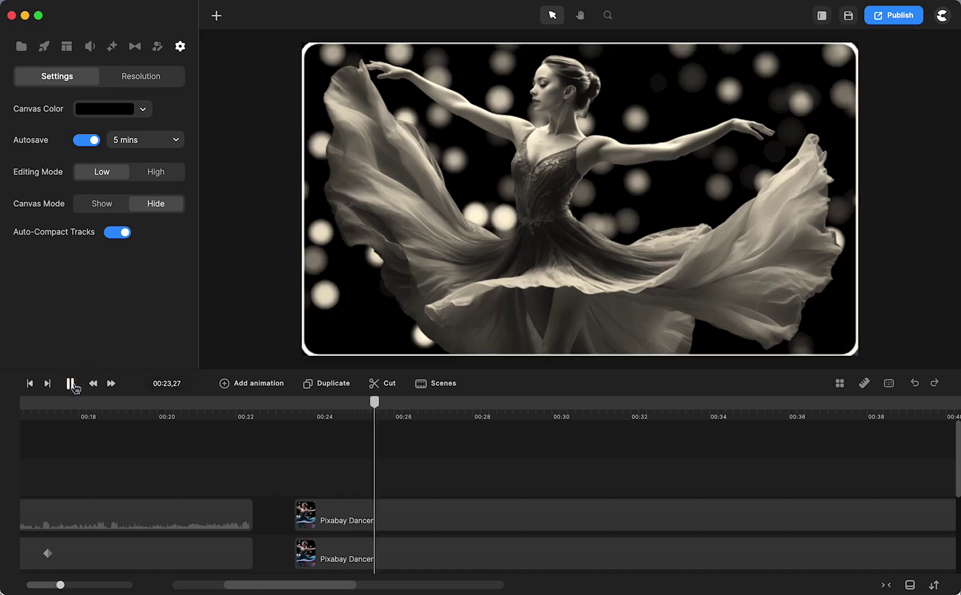
left_click(71, 383)
left_click(30, 384)
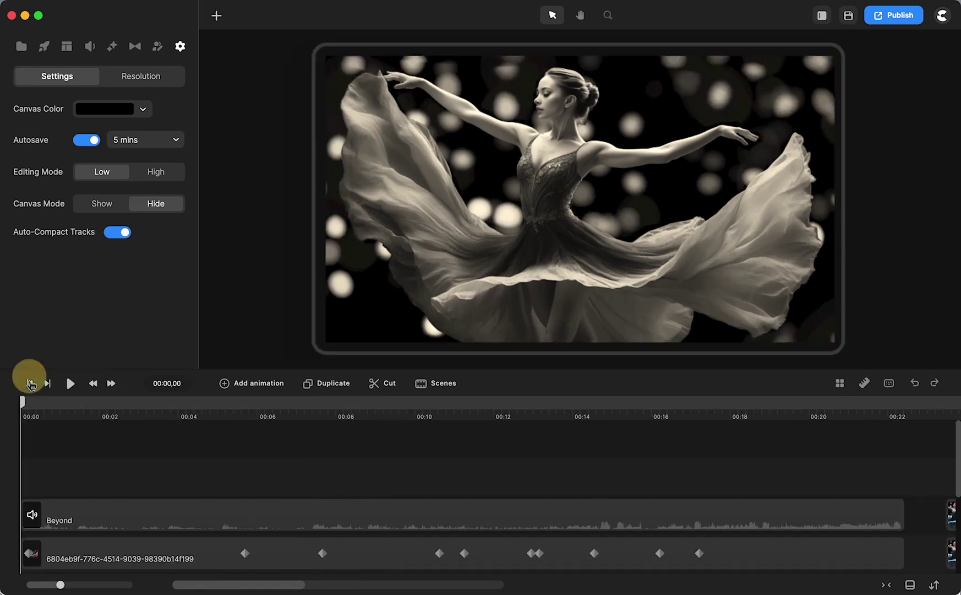
left_click(71, 383)
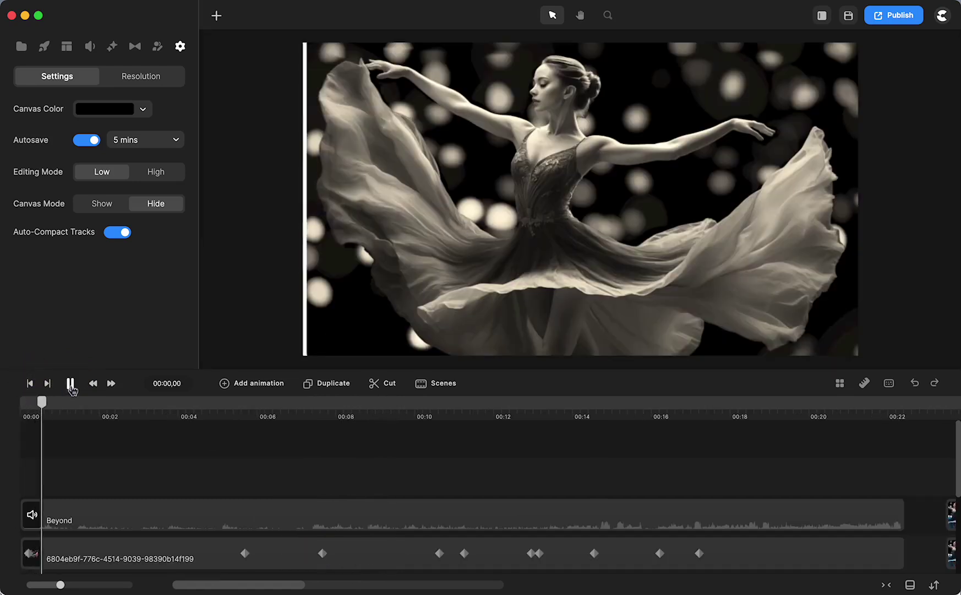
left_click(71, 384)
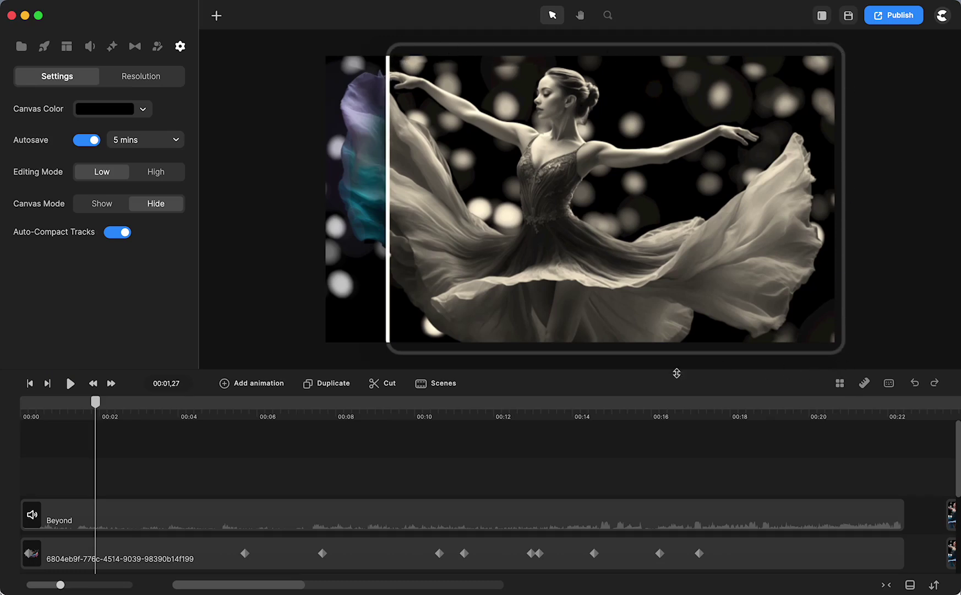
At 00:24, select both Pixabay Dancer clips and enlarge them together on the canvas
scroll(744, 442, "right", 10)
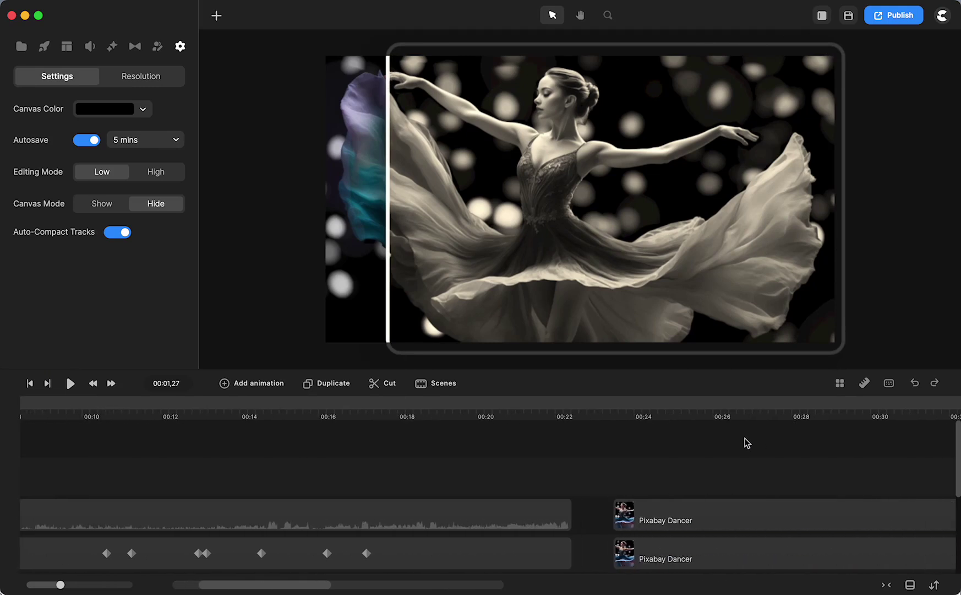
left_click(584, 412)
scroll(512, 492, "right", 4)
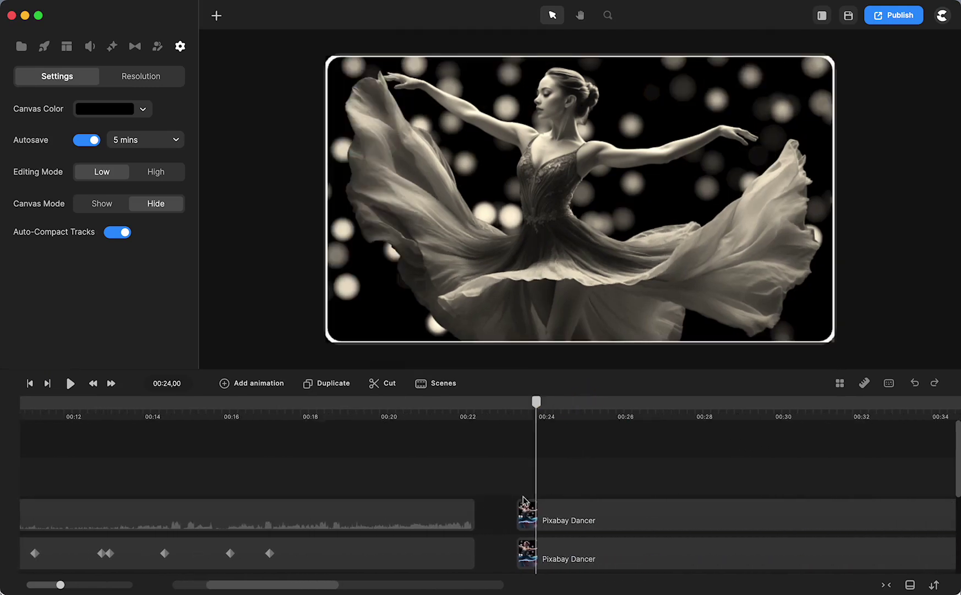
left_click_drag(487, 468, 504, 576)
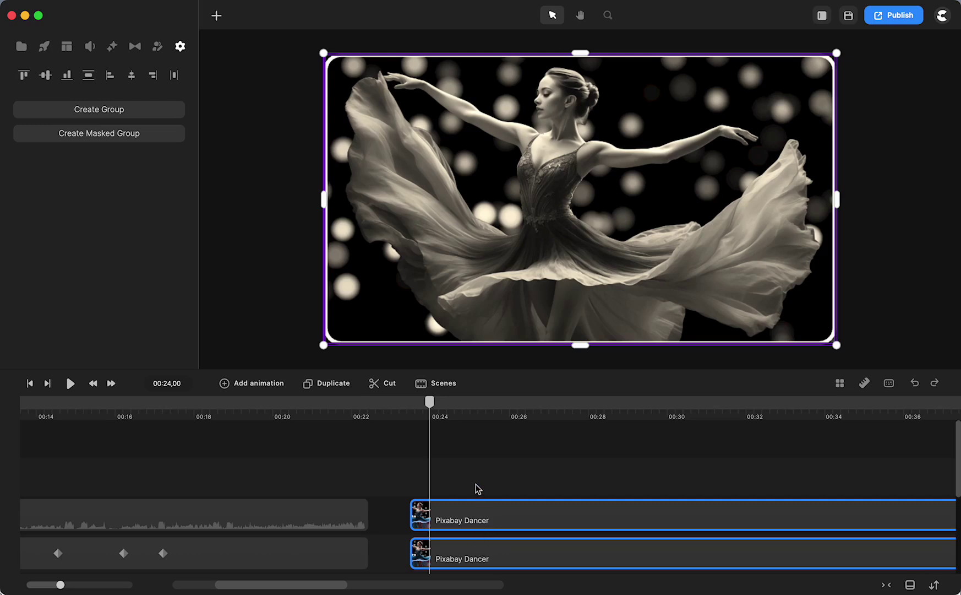
left_click_drag(324, 346, 308, 354)
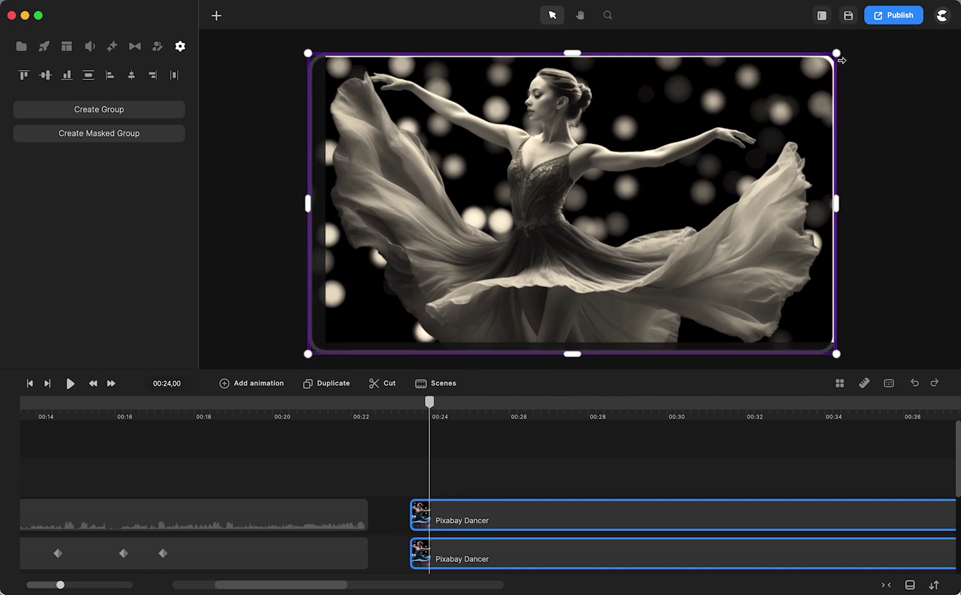
left_click_drag(837, 54, 851, 45)
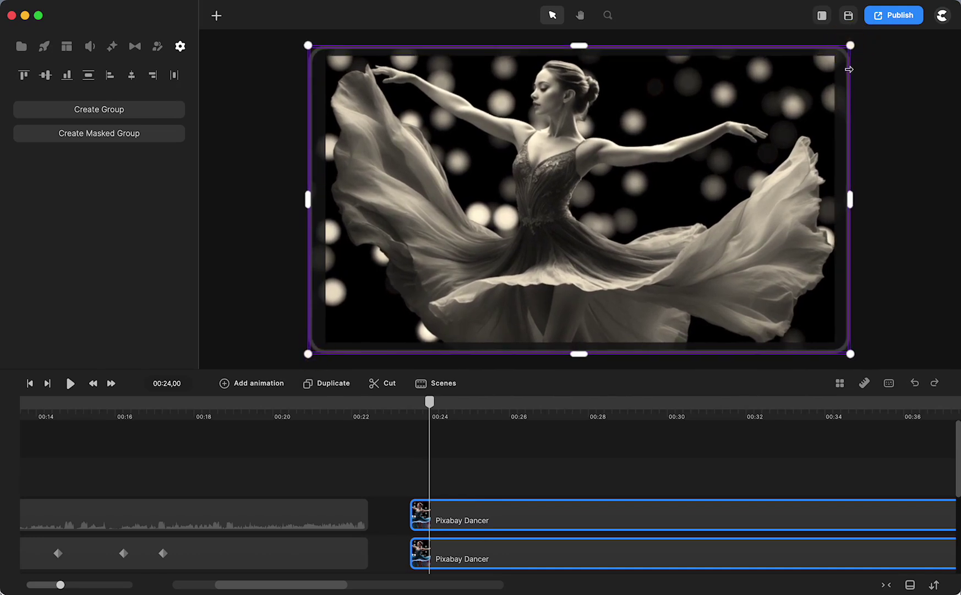
Undo the two resizes and set both Pixabay Dancer clips to 90% scale
key("super+z")
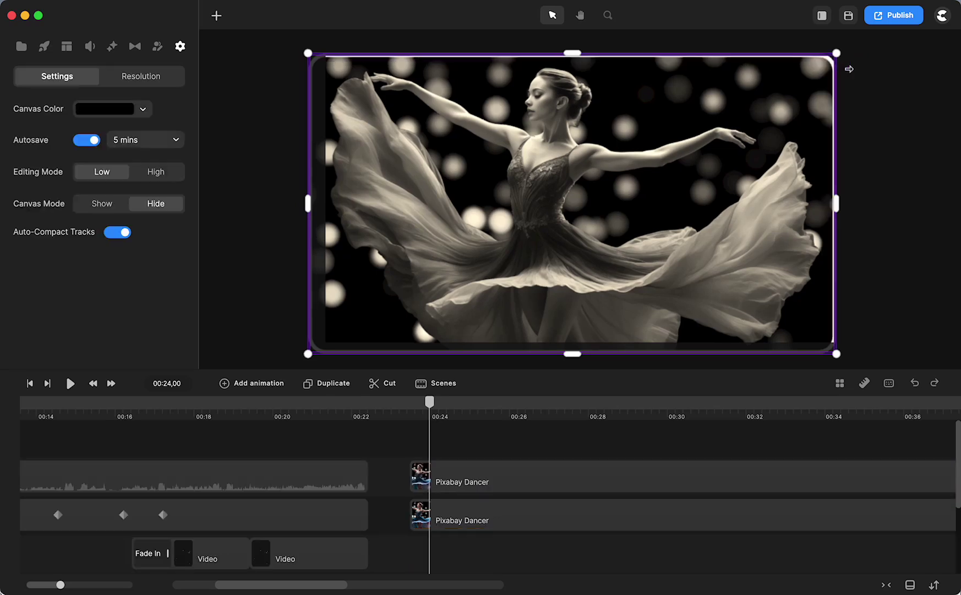
key("super+z")
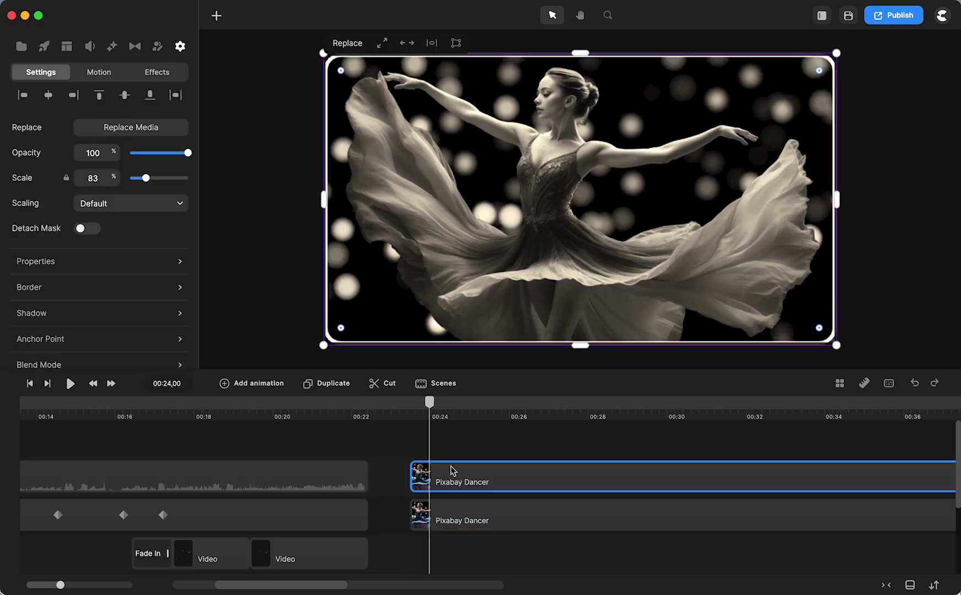
left_click(460, 448)
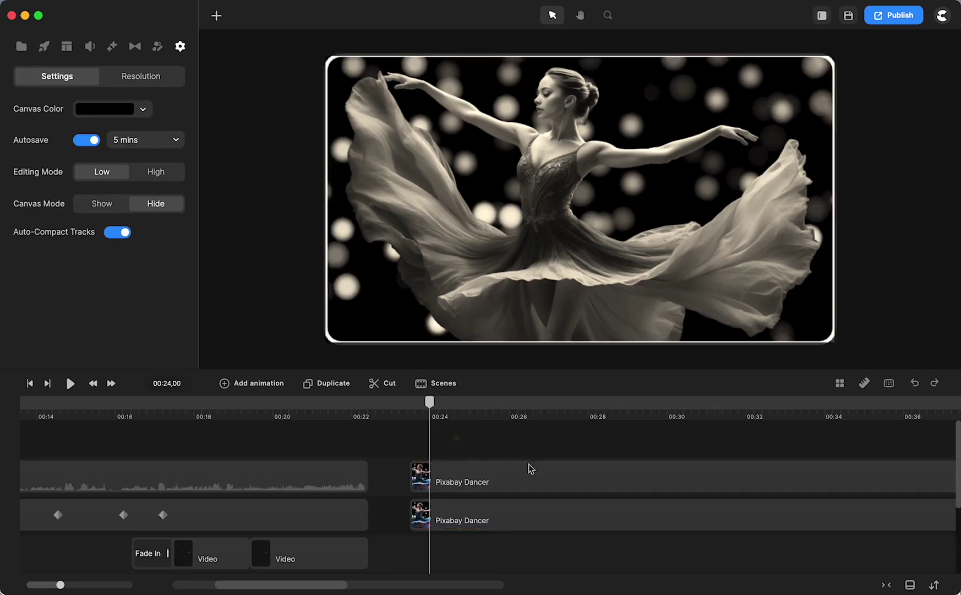
left_click(471, 482)
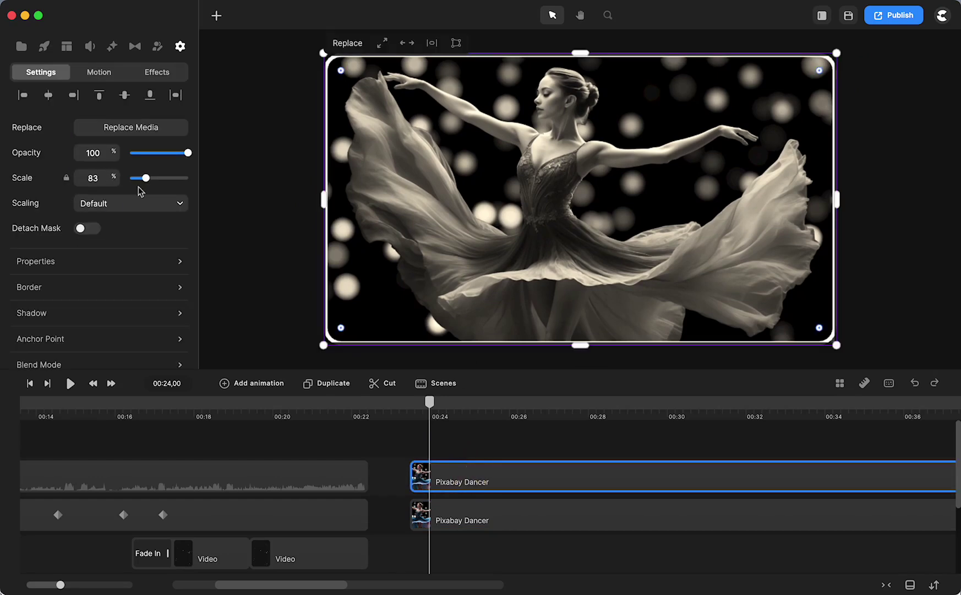
left_click_drag(98, 177, 84, 177)
type("90")
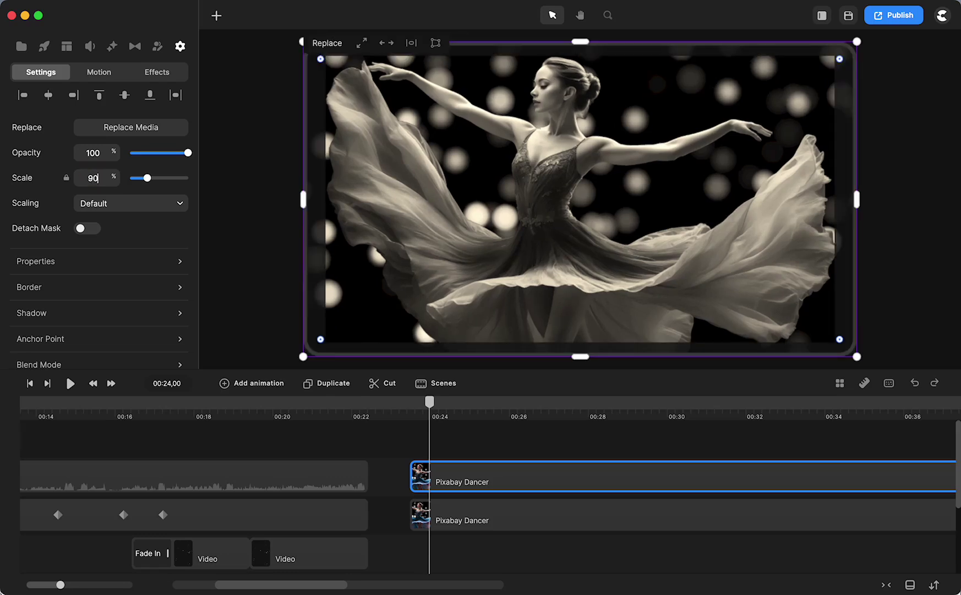
left_click(499, 520)
left_click(65, 176)
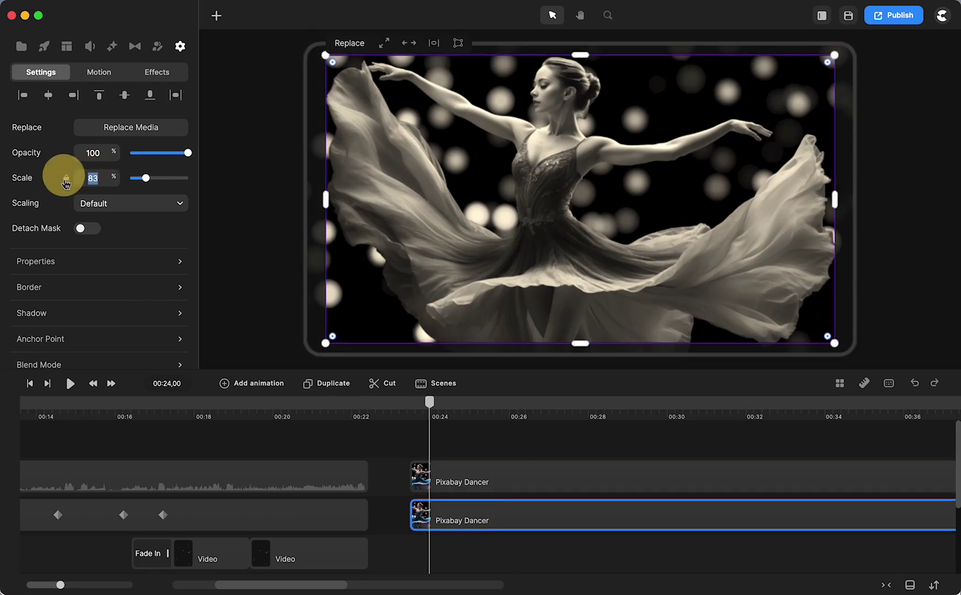
type("90")
key("Return")
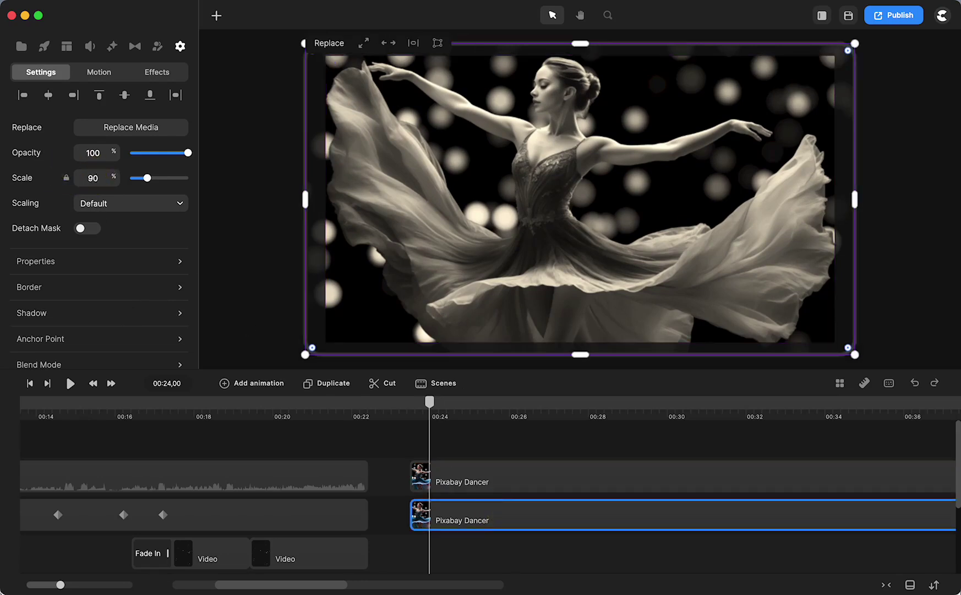
left_click(925, 156)
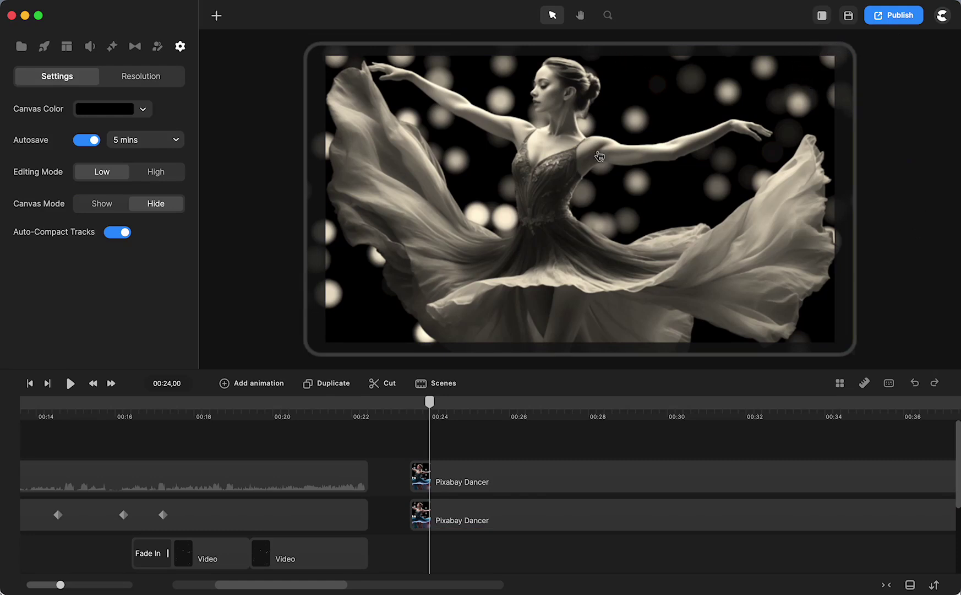
Preview around 00:25, then align the playhead with the upper clip's start at 00:23,21
left_click_drag(430, 402, 476, 413)
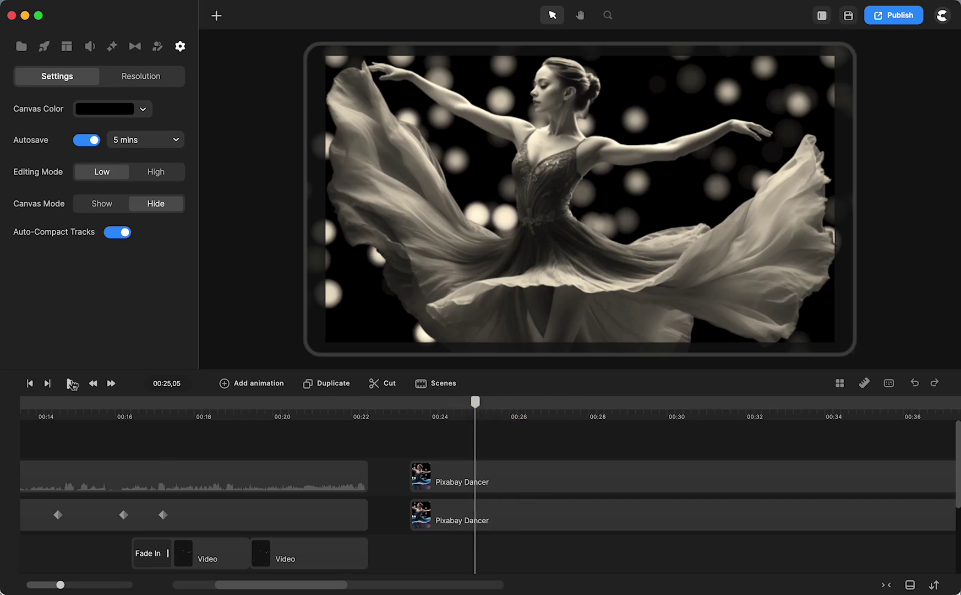
left_click(70, 383)
left_click(70, 383)
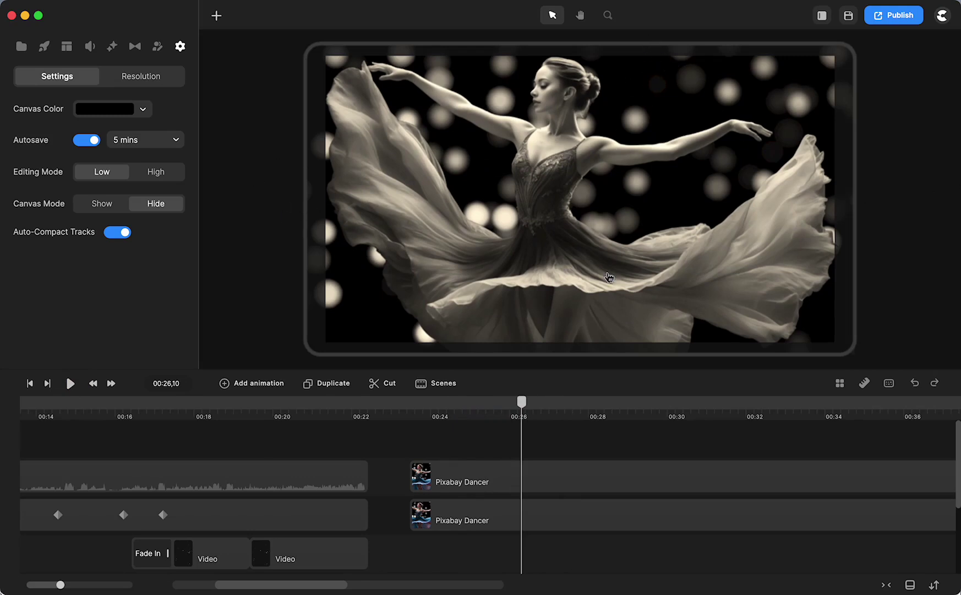
left_click(500, 472)
left_click_drag(521, 404, 425, 420)
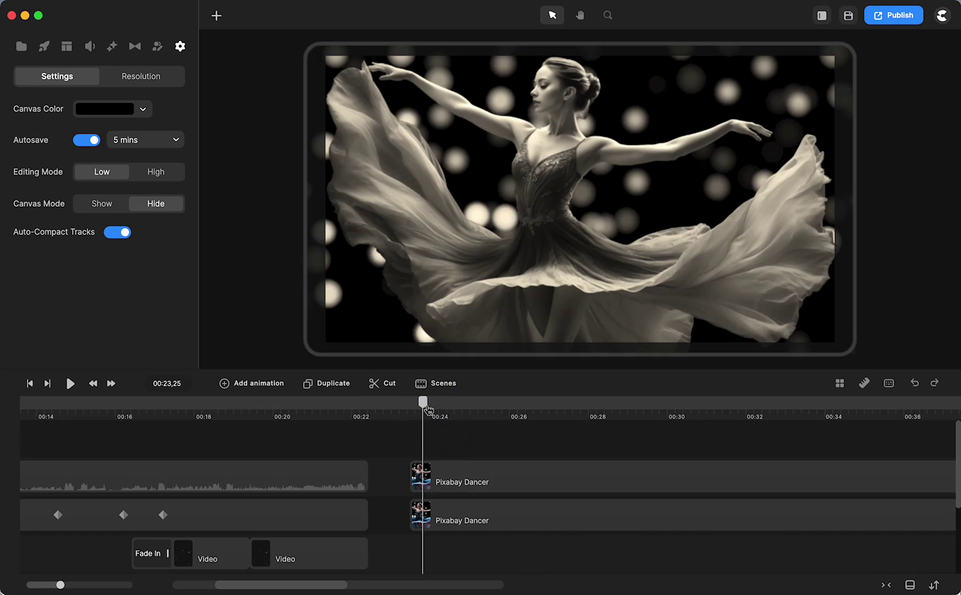
left_click(424, 403)
left_click_drag(425, 403, 418, 404)
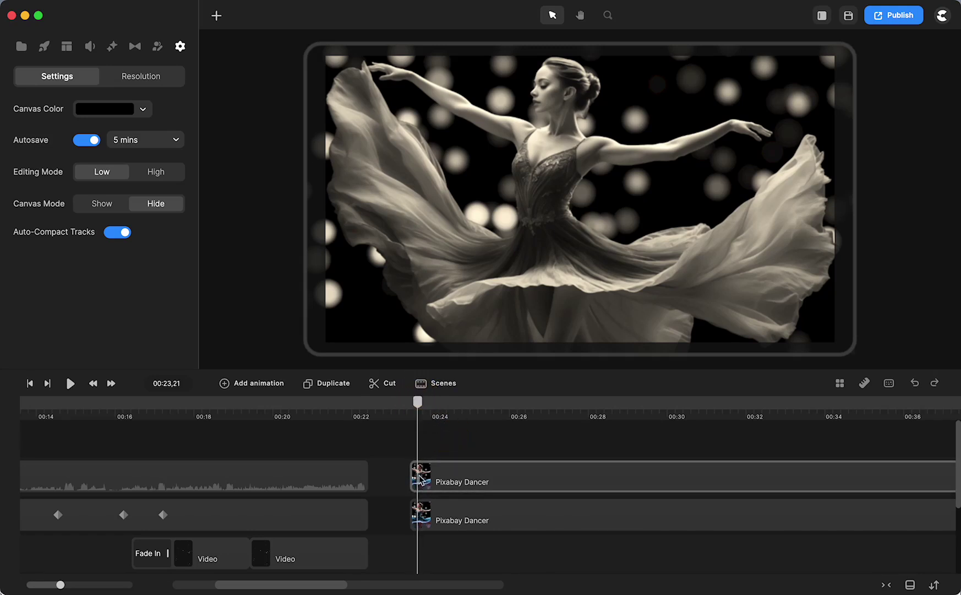
Detach the upper clip's mask and add a Linear Scale animation keyframed at 00:30
left_click(421, 478)
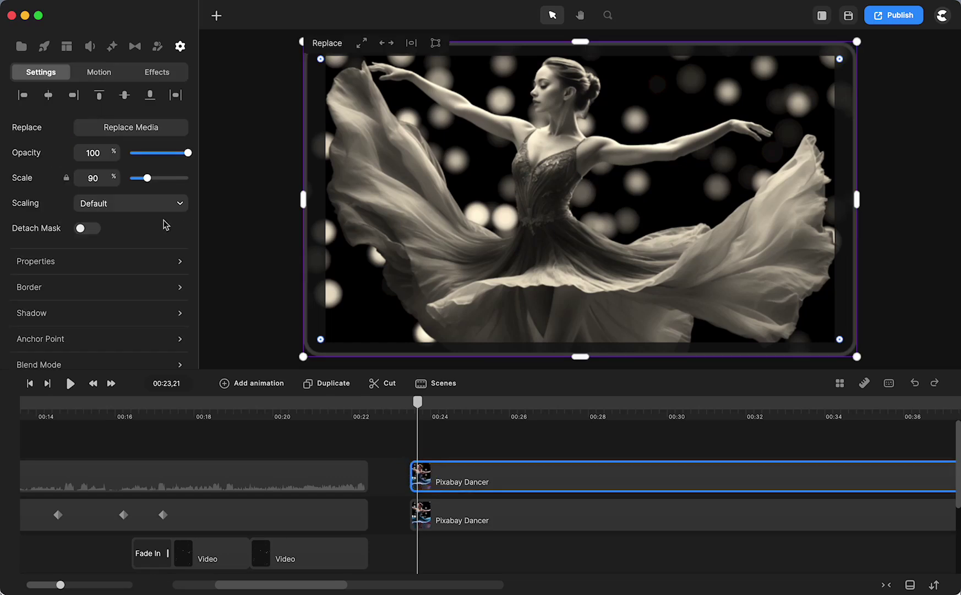
left_click(82, 229)
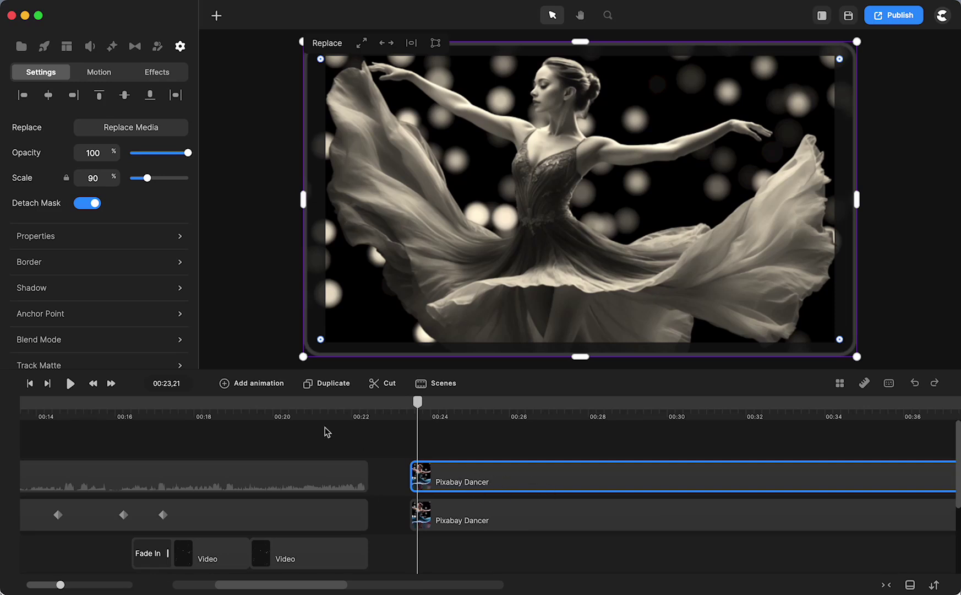
left_click(244, 386)
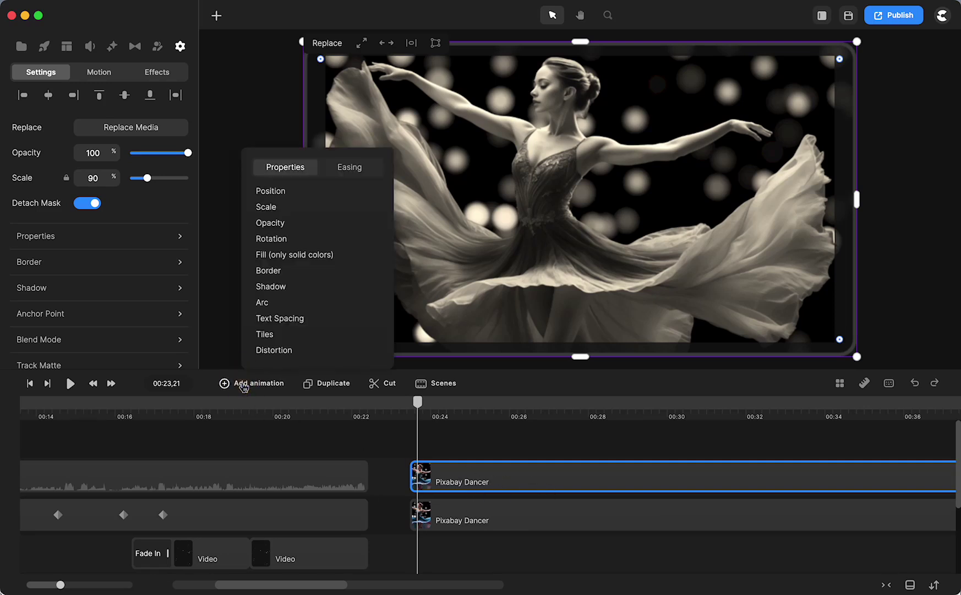
left_click(269, 190)
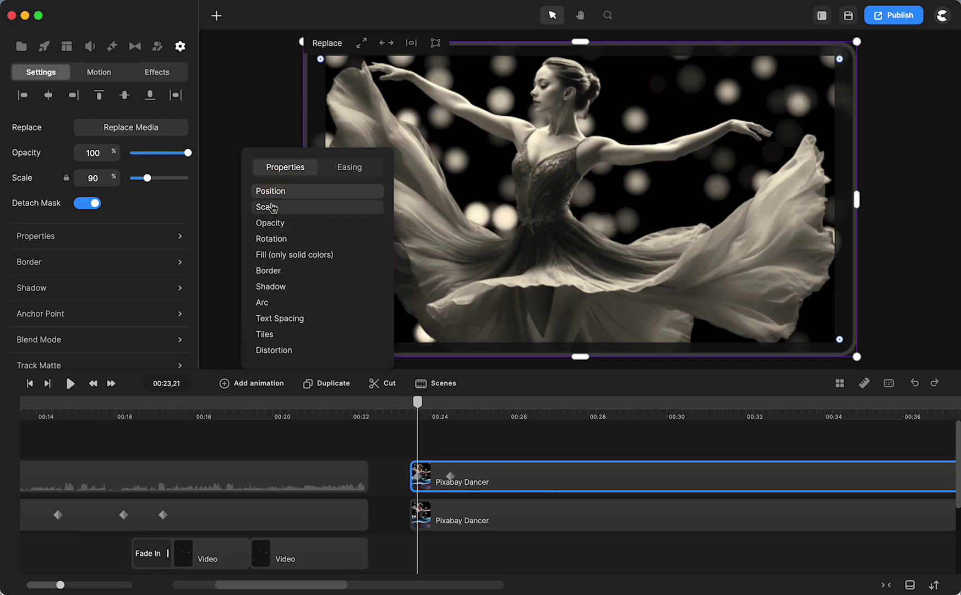
left_click(270, 207)
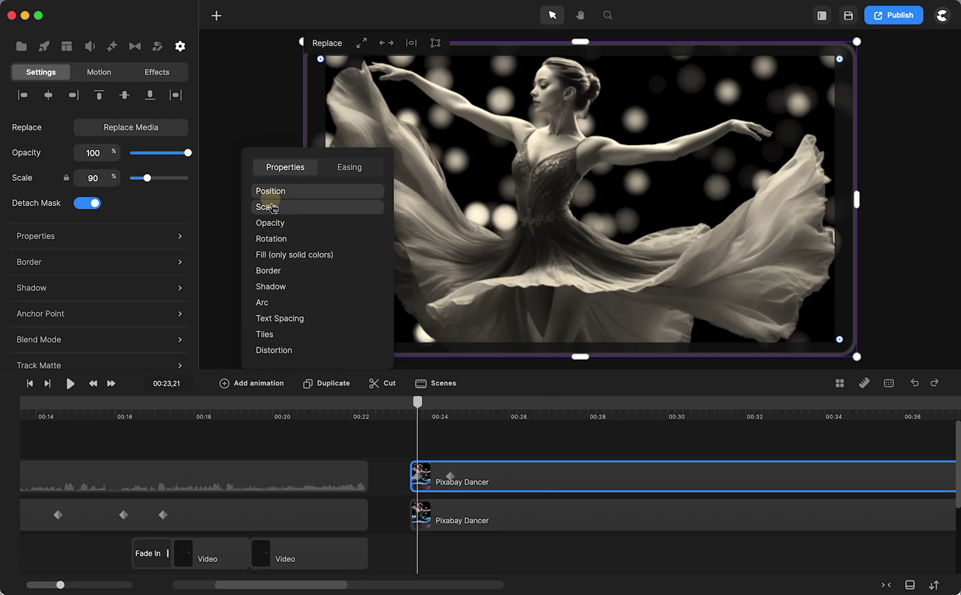
left_click(353, 169)
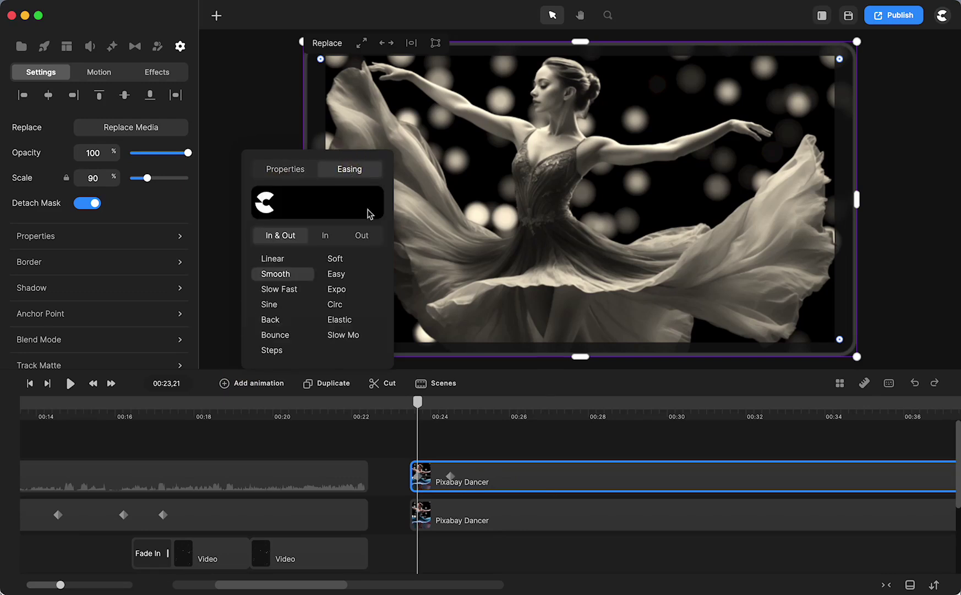
left_click_drag(451, 476, 575, 476)
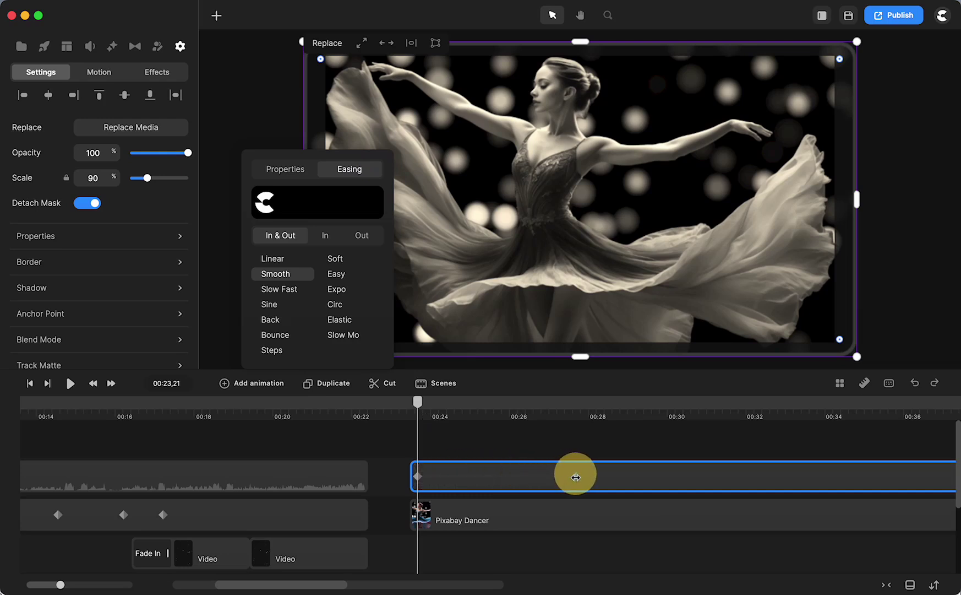
left_click(273, 258)
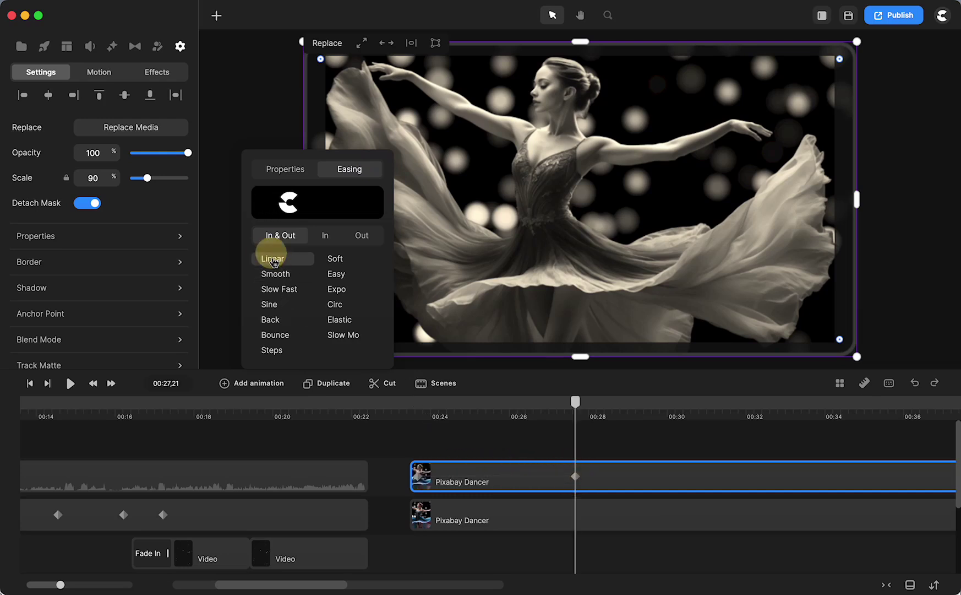
left_click_drag(574, 478, 679, 477)
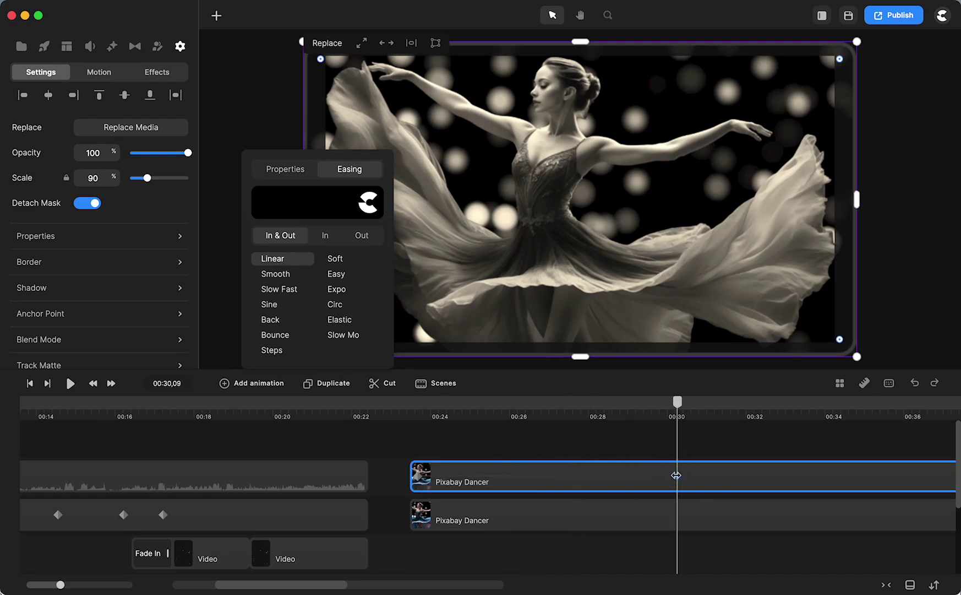
left_click(387, 457)
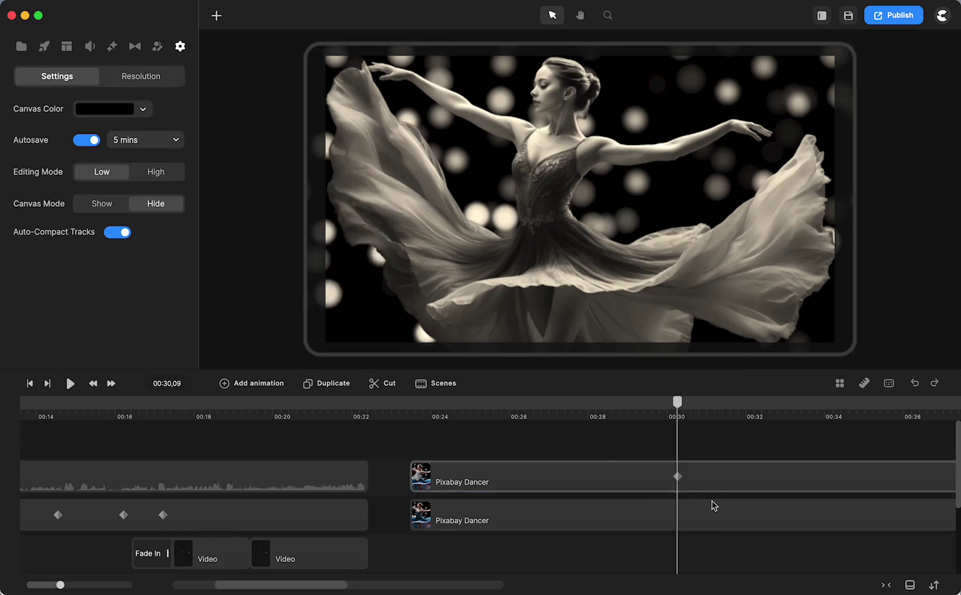
Shrink the mask from the left at 00:30 and play the wipe back from 00:23
left_click(678, 477)
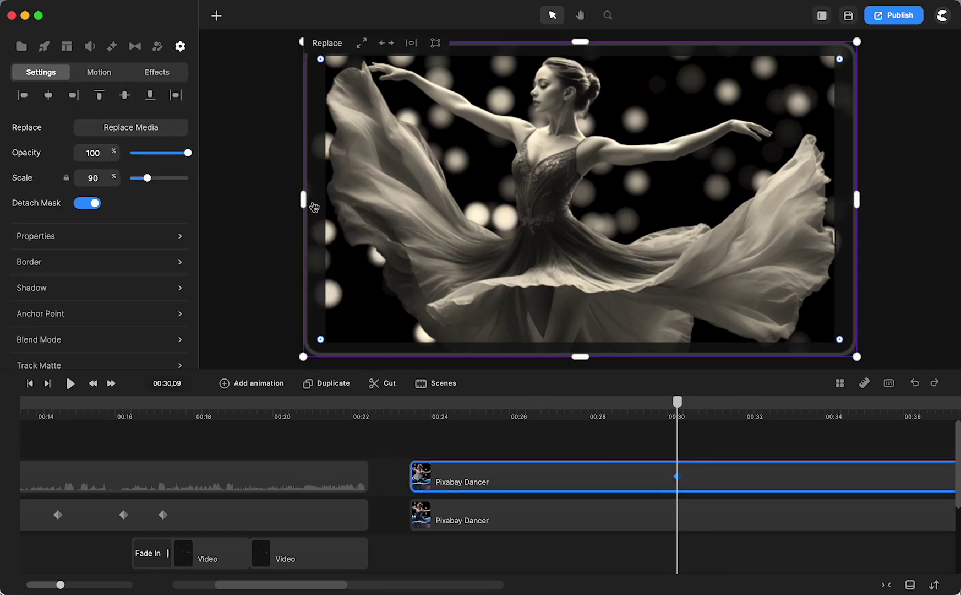
left_click_drag(303, 201, 554, 187)
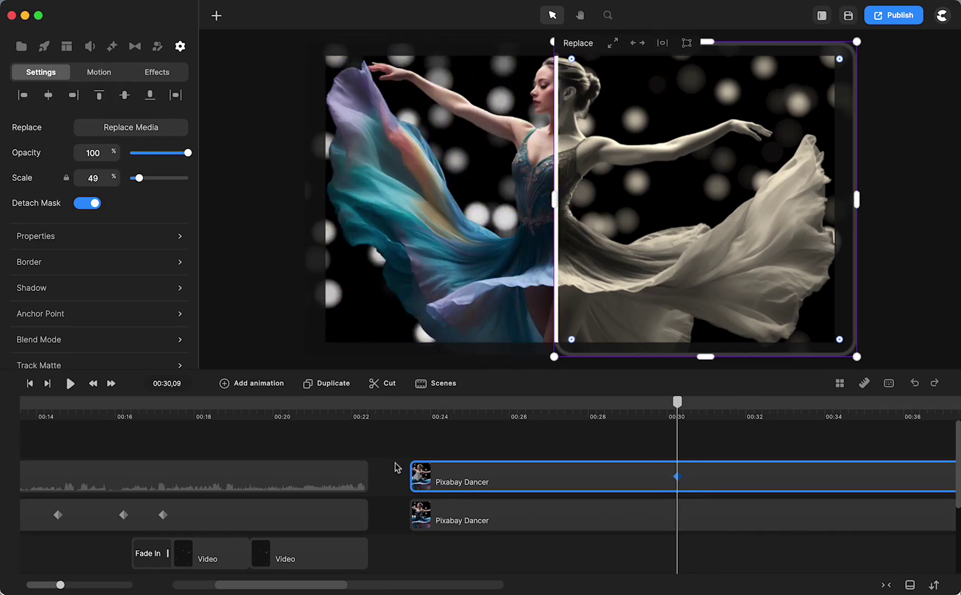
left_click(414, 408)
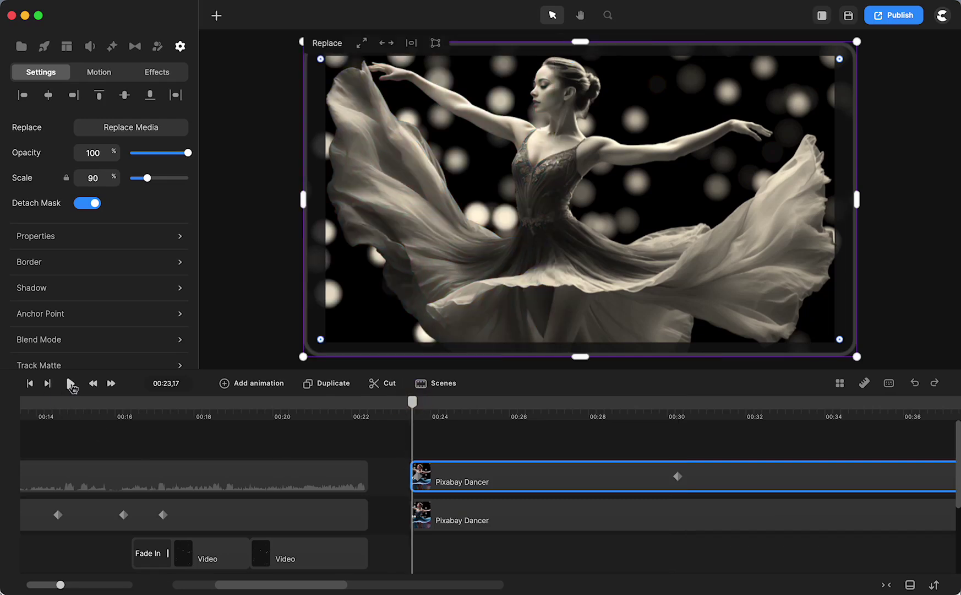
left_click(70, 384)
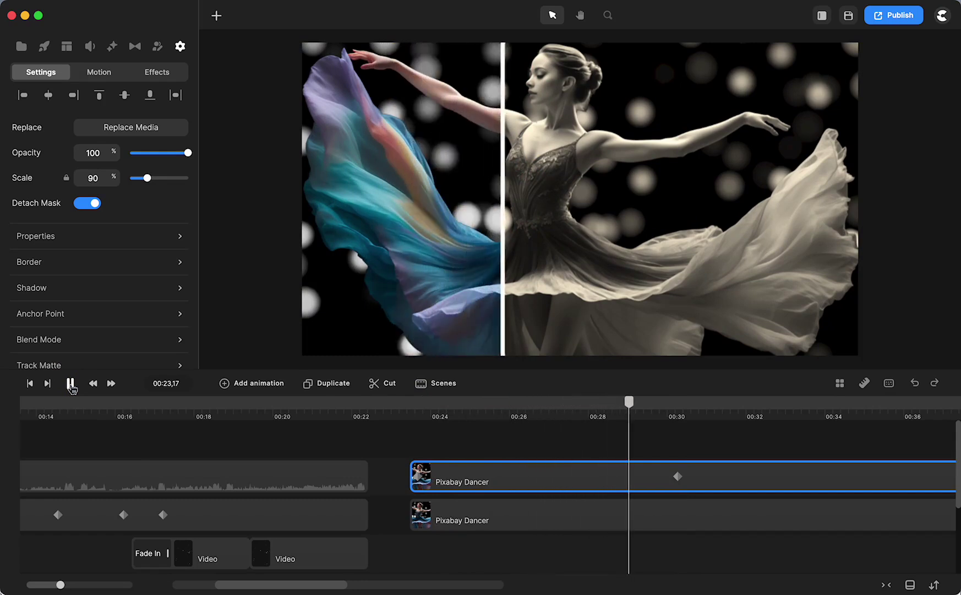
Select the Beyond music clip and open the music library, browsing the Corporate genre
left_click(71, 383)
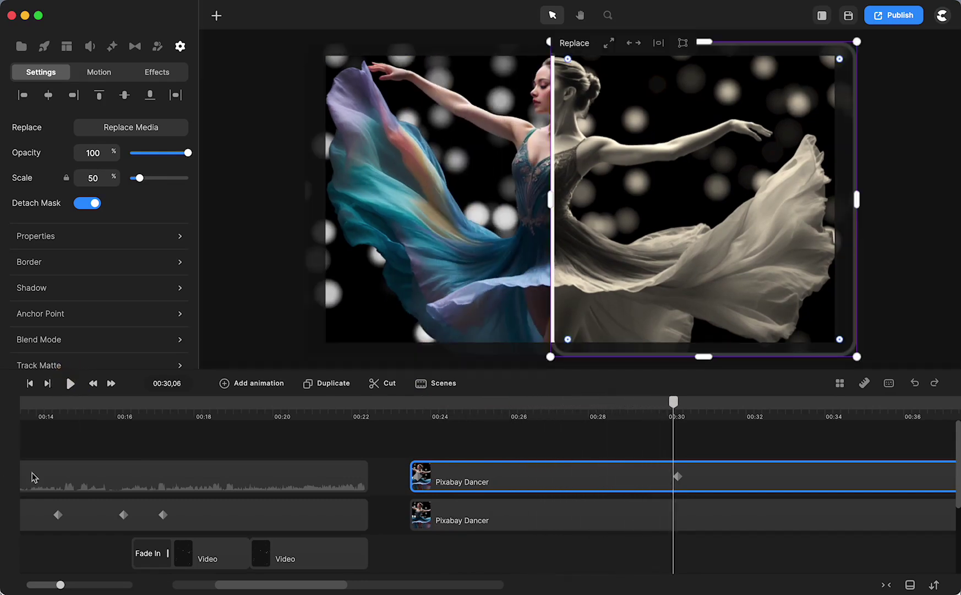
left_click(85, 479)
scroll(86, 479, "left", 10)
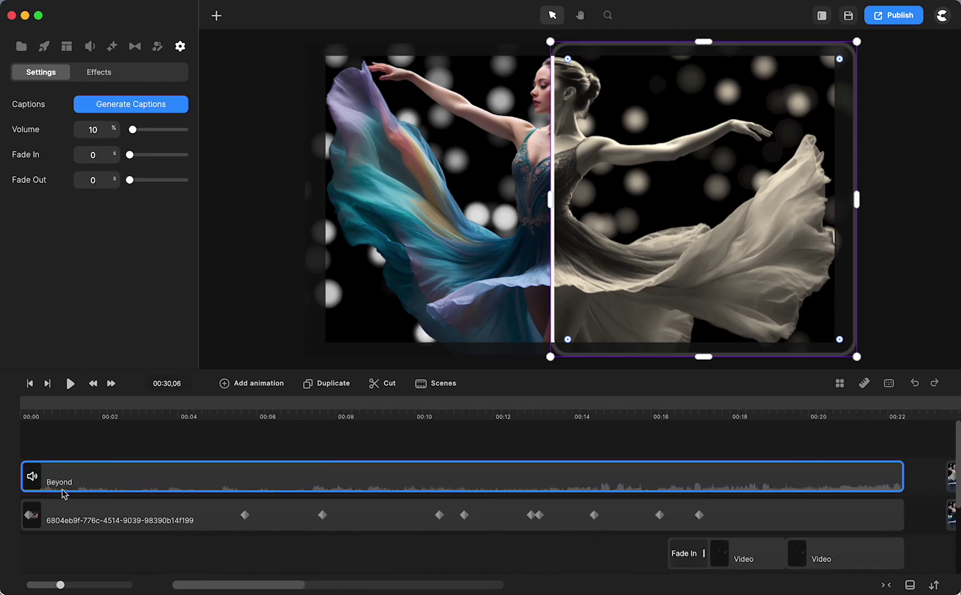
left_click(90, 48)
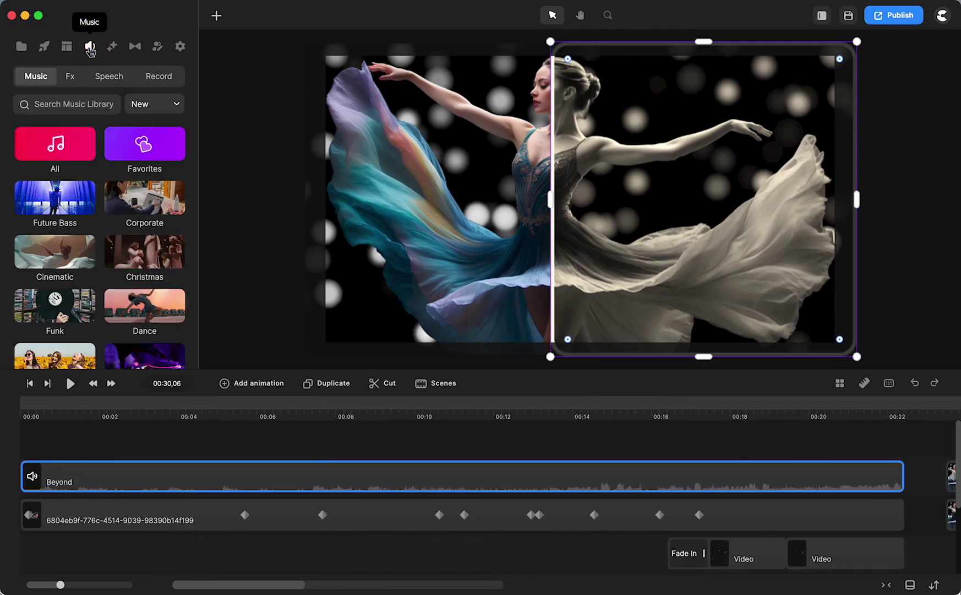
left_click(65, 108)
type("byo")
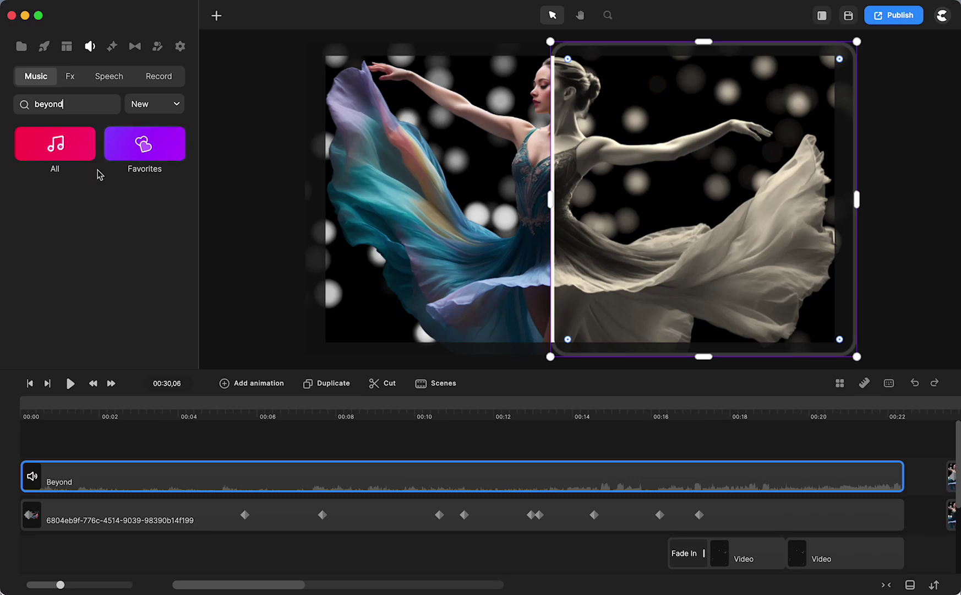
left_click_drag(63, 105, 22, 103)
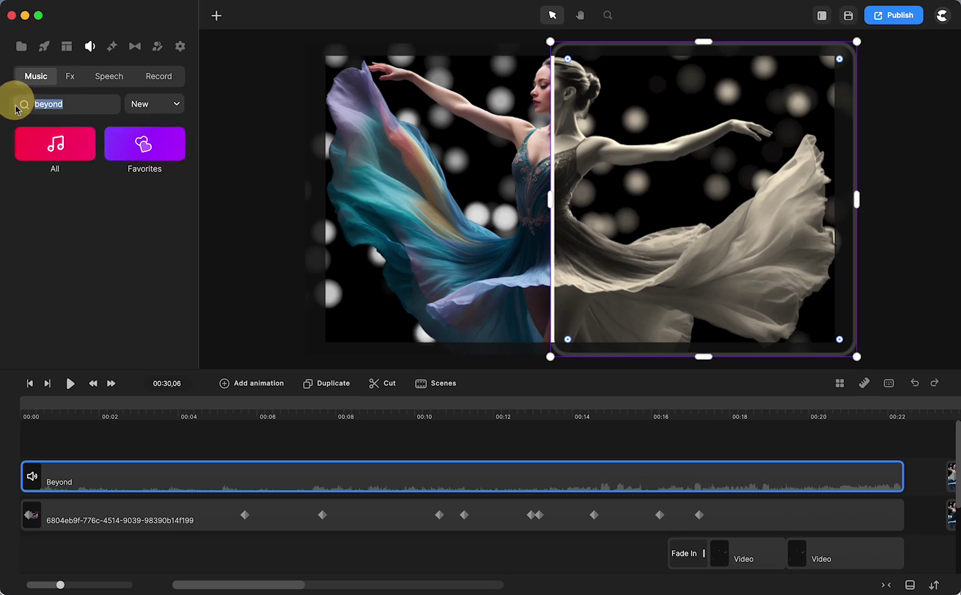
key("BackSpace")
left_click(151, 202)
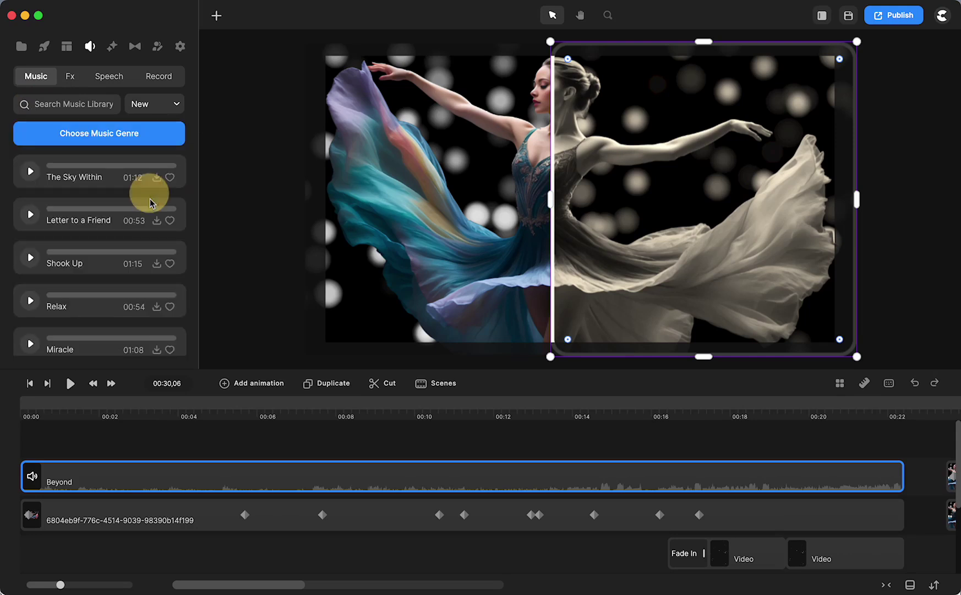
Search the music library for 'beyond' and preview both Beyond tracks (01:31 and 00:50)
left_click(74, 104)
type("b")
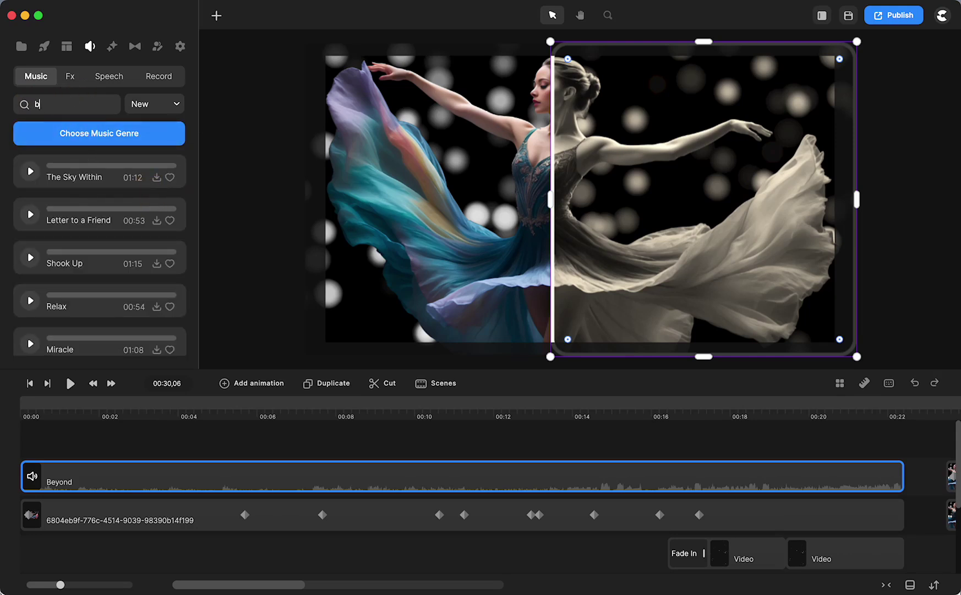
type("ehon")
key("BackSpace")
type("yond")
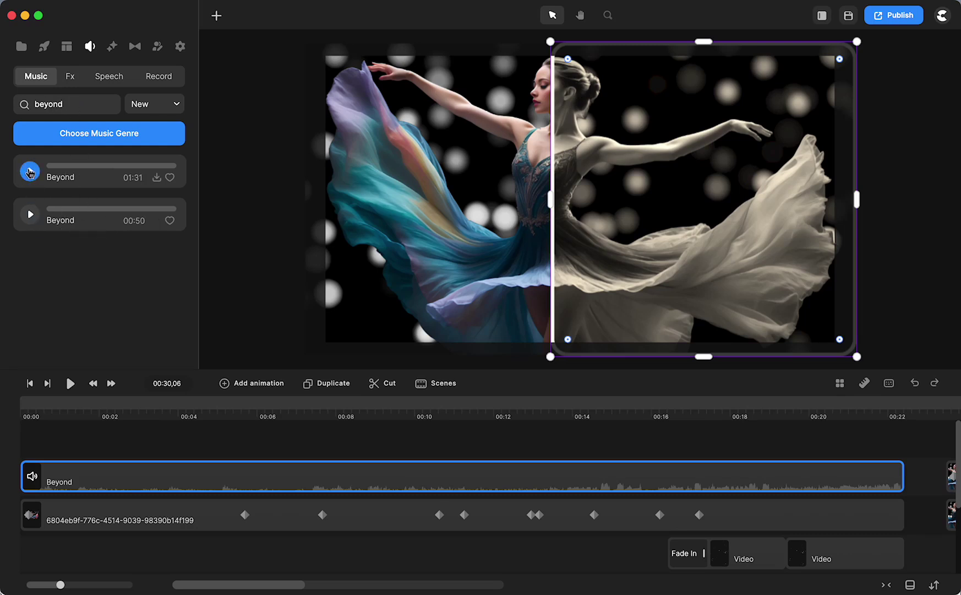
left_click(30, 173)
left_click(30, 214)
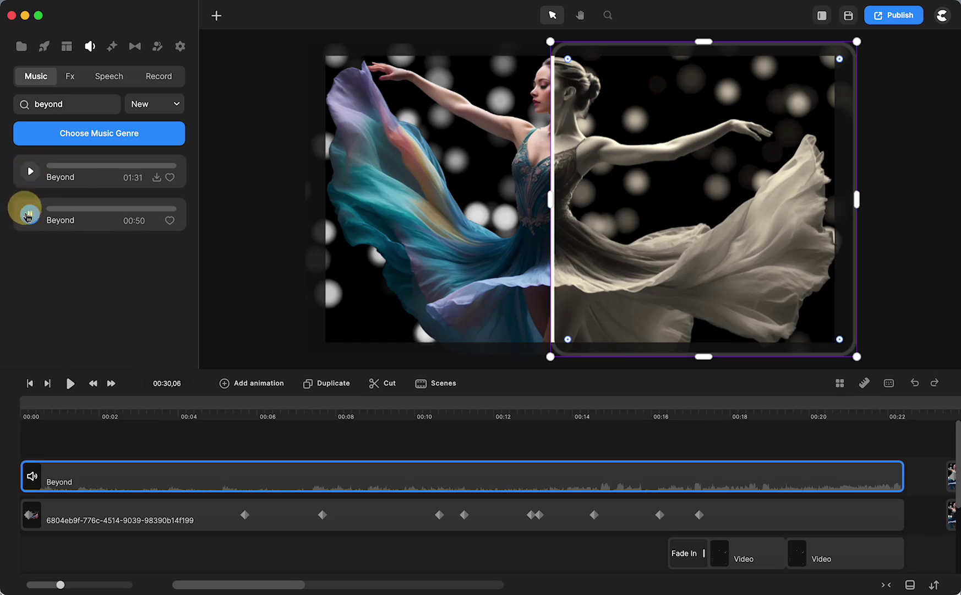
Play the sepia-to-colour wipe from about 00:23 and scrub it near 00:27
left_click(29, 215)
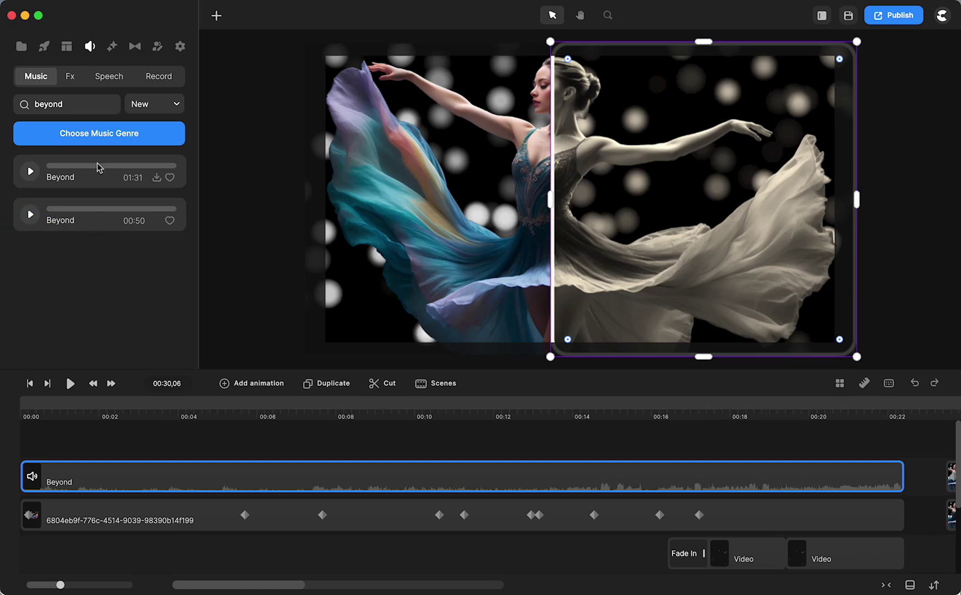
left_click(21, 46)
scroll(367, 485, "right", 5)
scroll(367, 485, "right", 10)
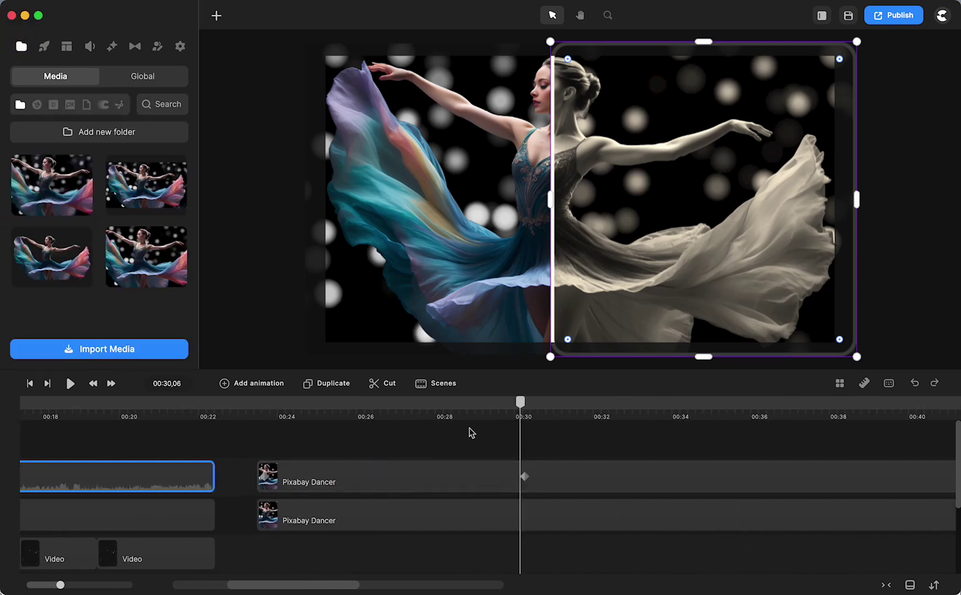
left_click_drag(524, 412, 316, 414)
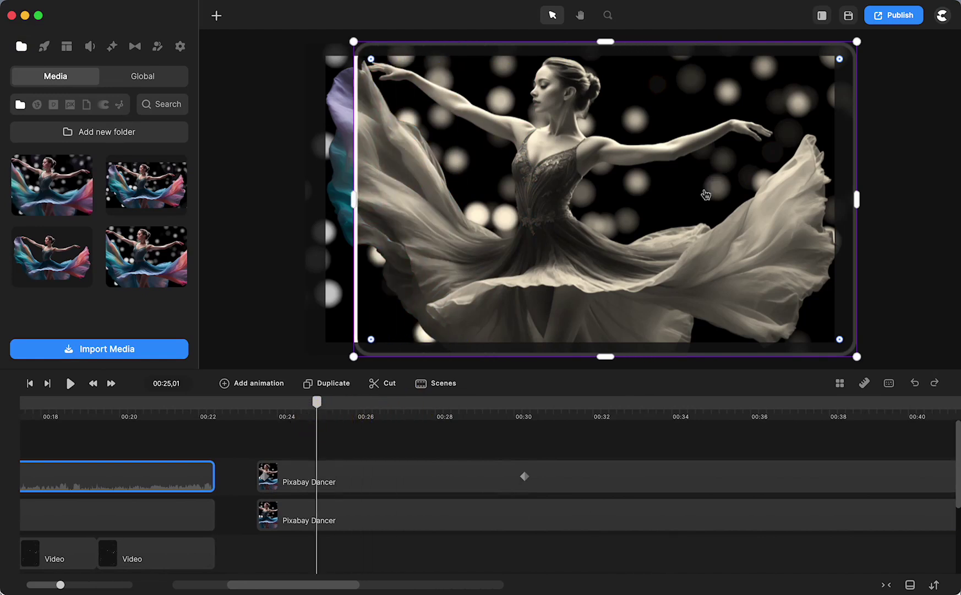
left_click_drag(523, 476, 397, 476)
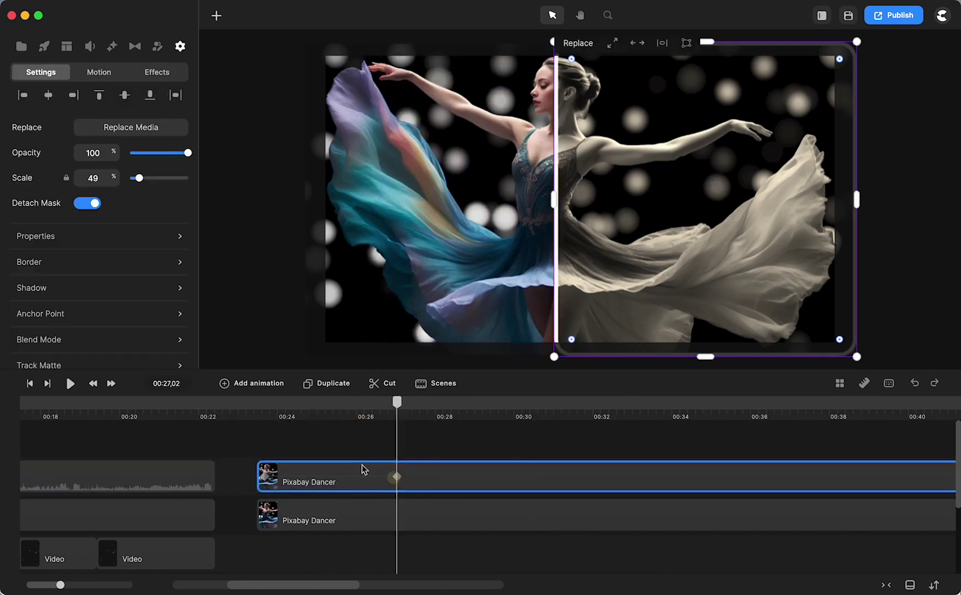
left_click(258, 406)
left_click(70, 383)
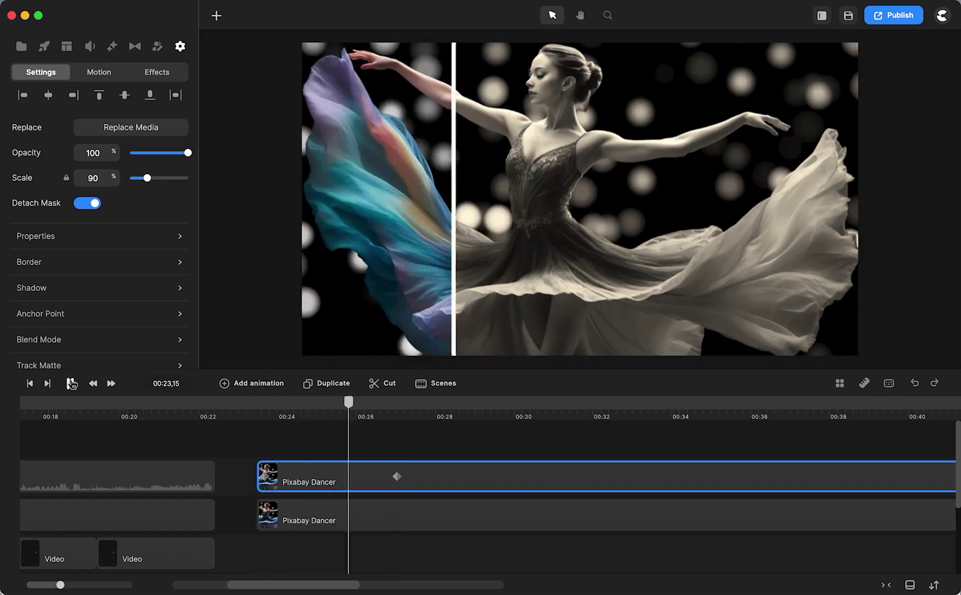
left_click(71, 383)
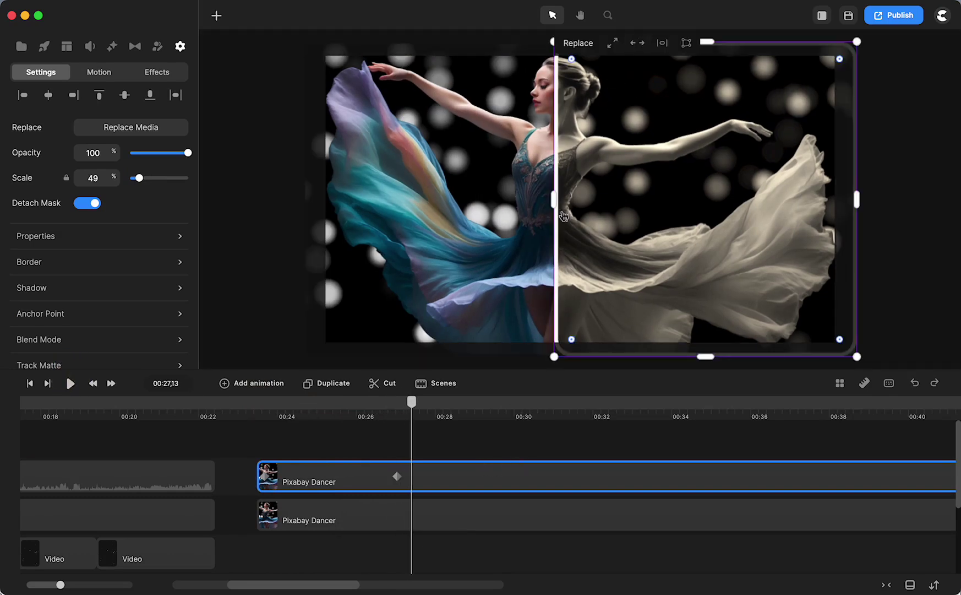
mouse_move(410, 410)
left_mouse_down()
mouse_move(383, 408)
mouse_move(398, 417)
left_mouse_up()
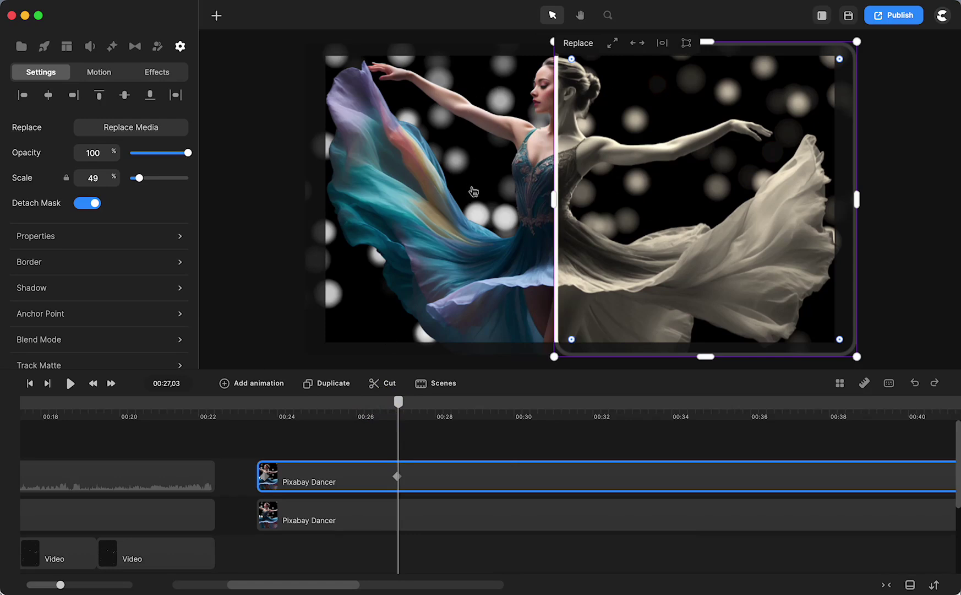
Check the mask earlier in its scale animation, then save the project with the top dancer clip selected
scroll(184, 514, "left", 10)
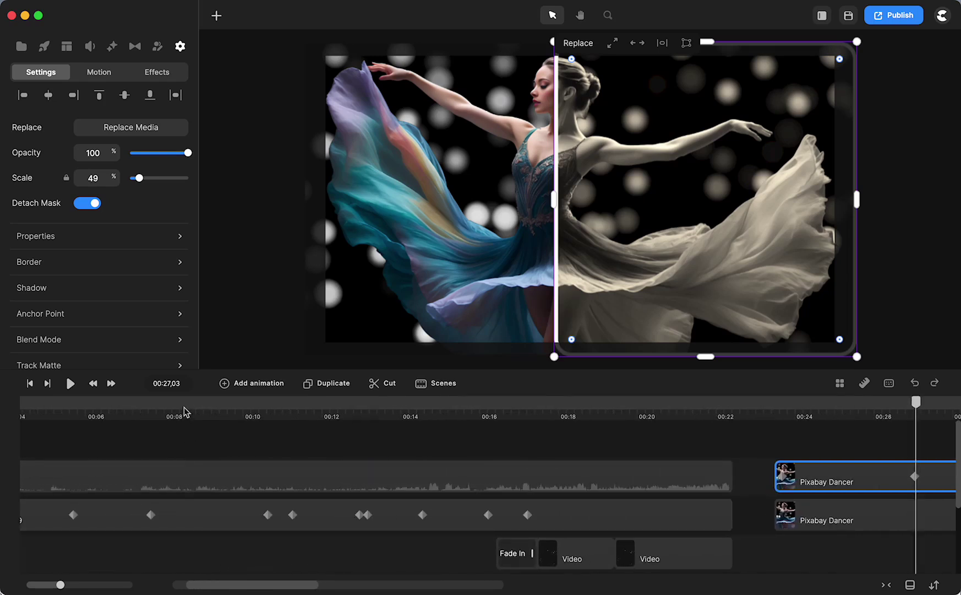
left_click_drag(184, 412, 364, 432)
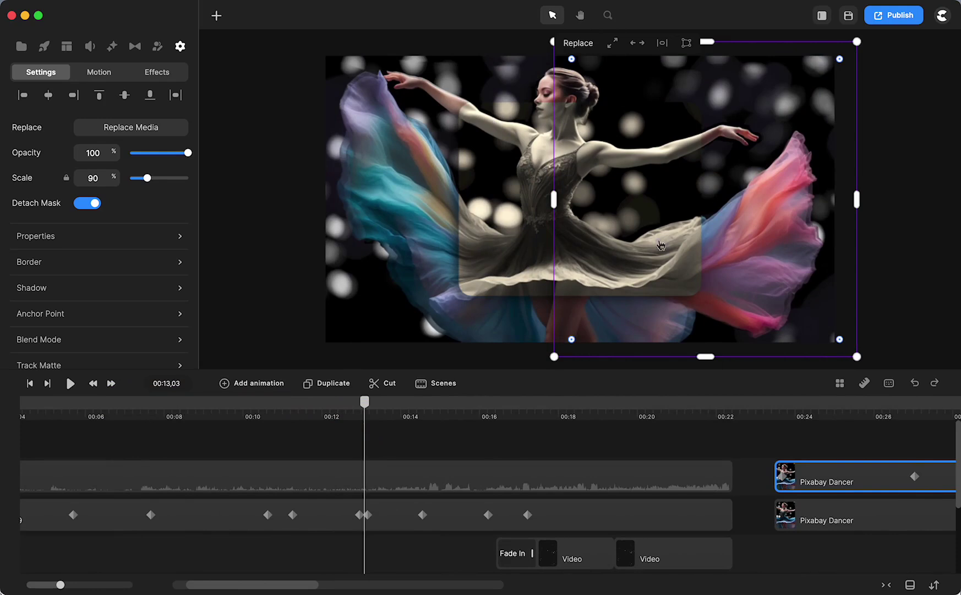
scroll(275, 483, "right", 10)
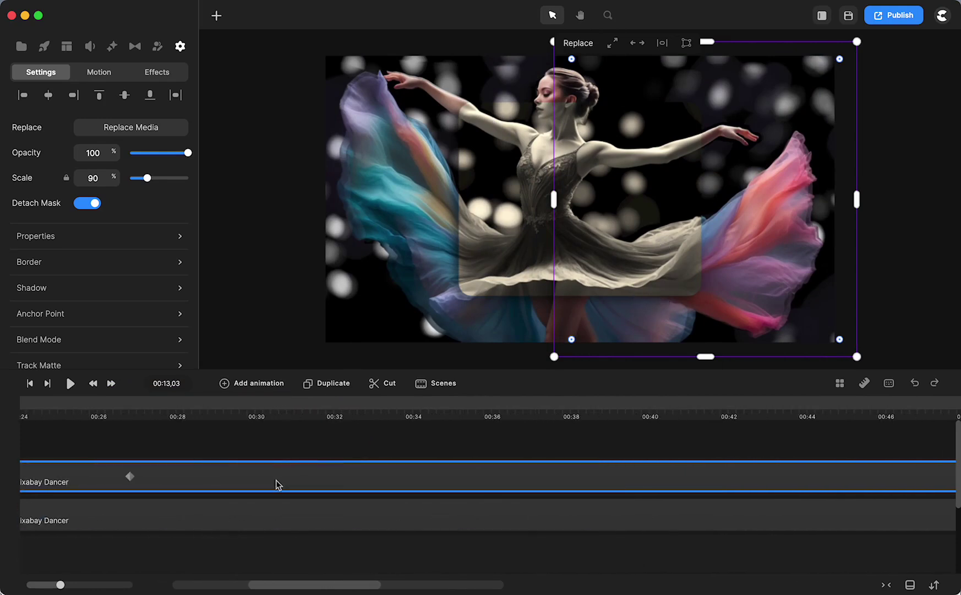
scroll(277, 483, "left", 2)
left_click(255, 476)
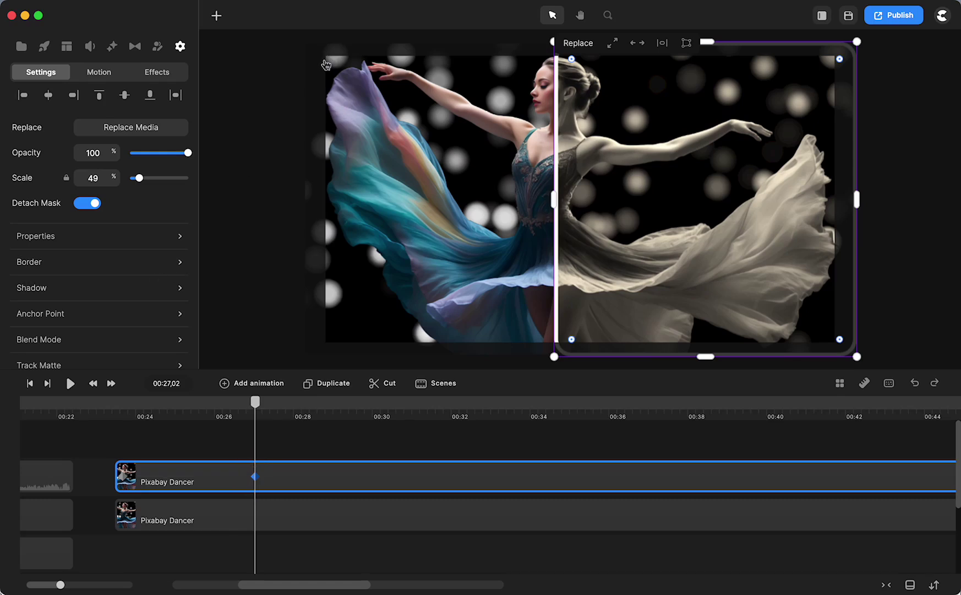
key("super+s")
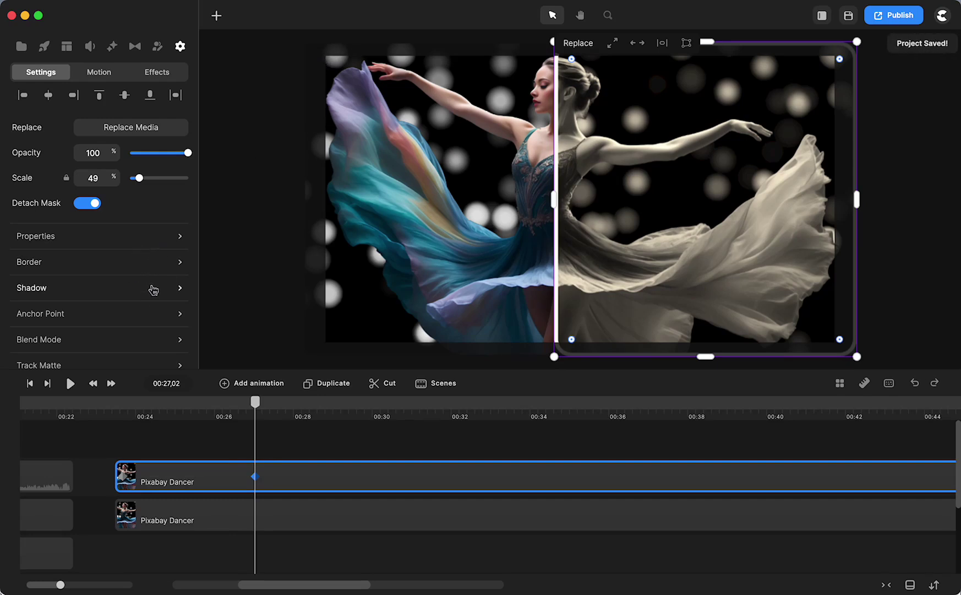
Give the sepia dancer mask a drop shadow with 3 px distance, 3 px blur and a 234° angle
left_click(154, 290)
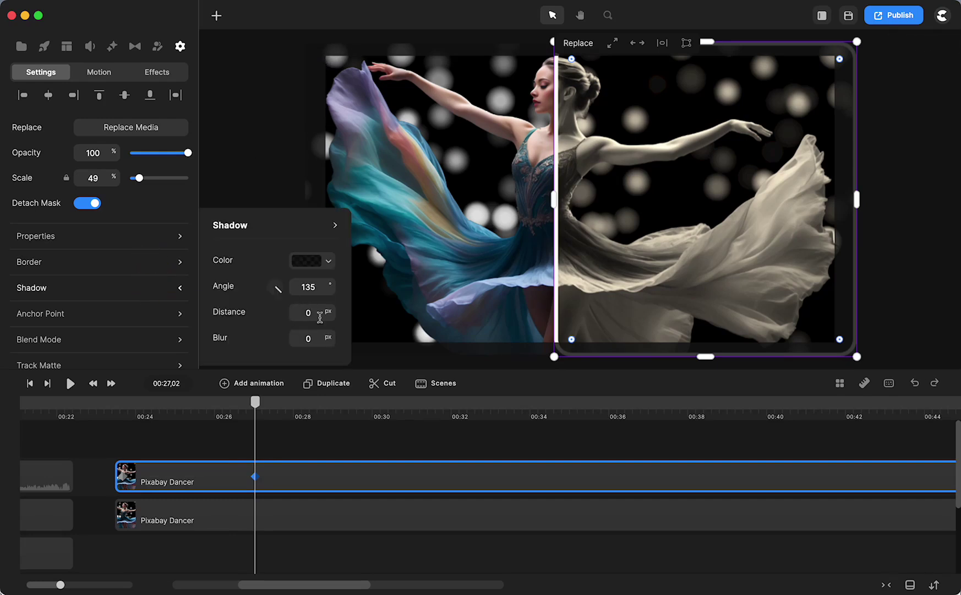
left_click_drag(327, 312, 332, 337)
scroll(522, 208, "up", 5)
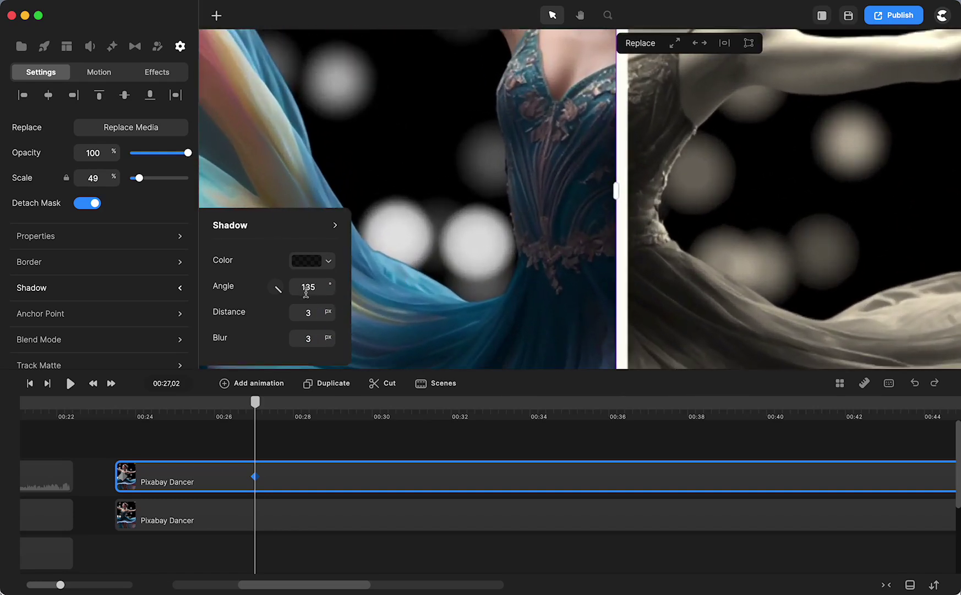
left_click_drag(279, 292, 267, 289)
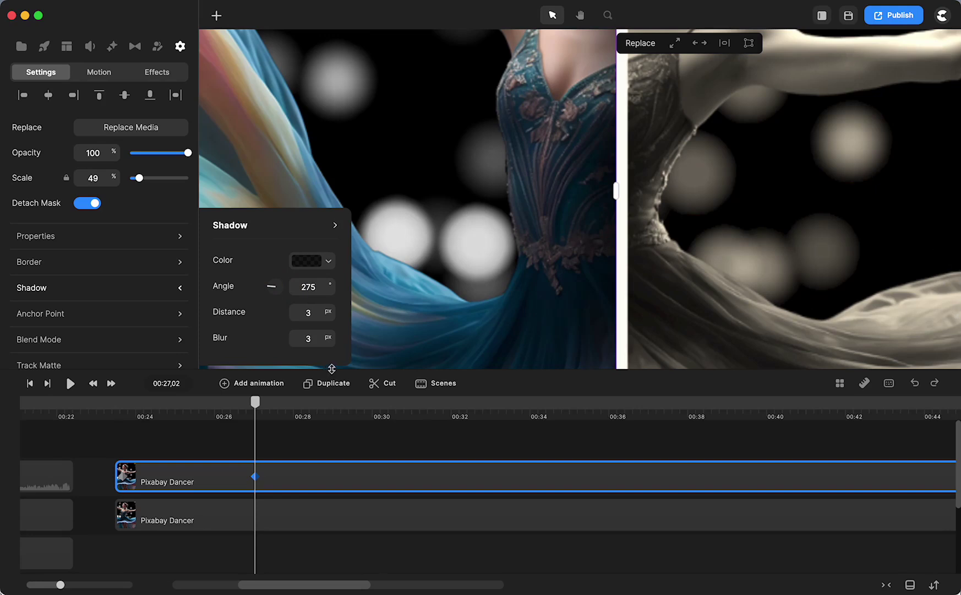
left_click_drag(270, 291, 272, 288)
Deselect the clip, fit the canvas, and play the wipe from 00:23,20 with a pause midway
left_click(290, 445)
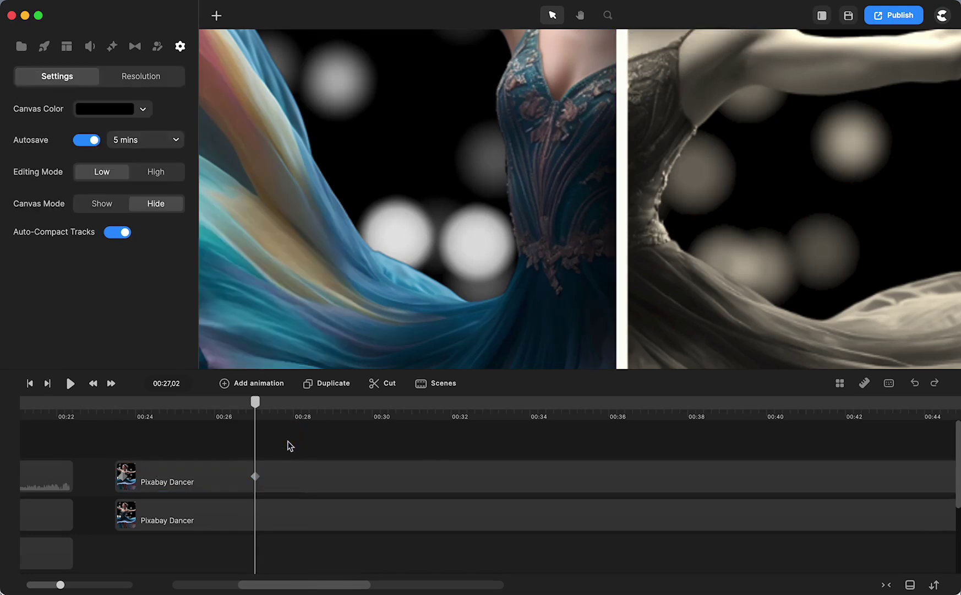
key("super+0")
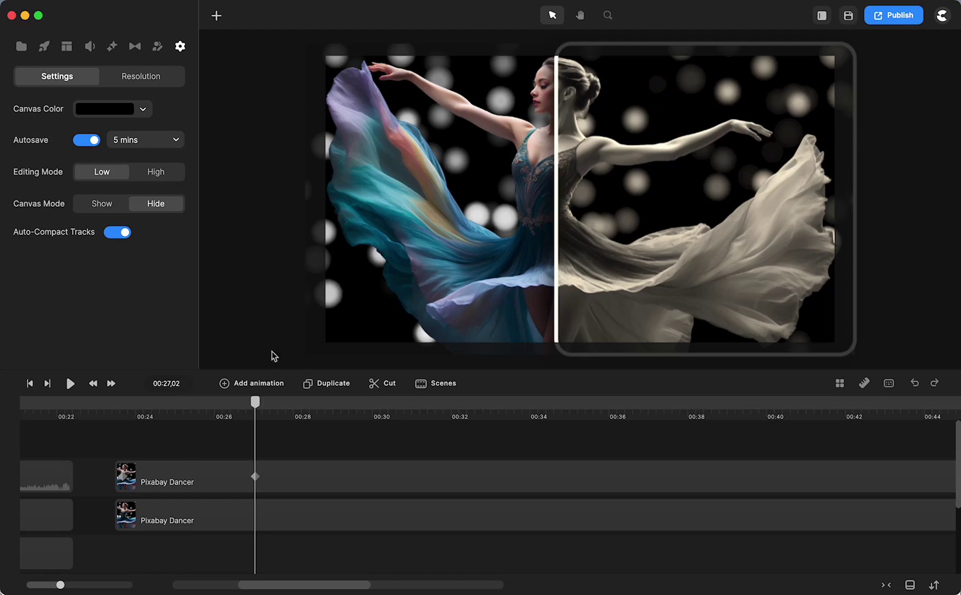
left_click(121, 405)
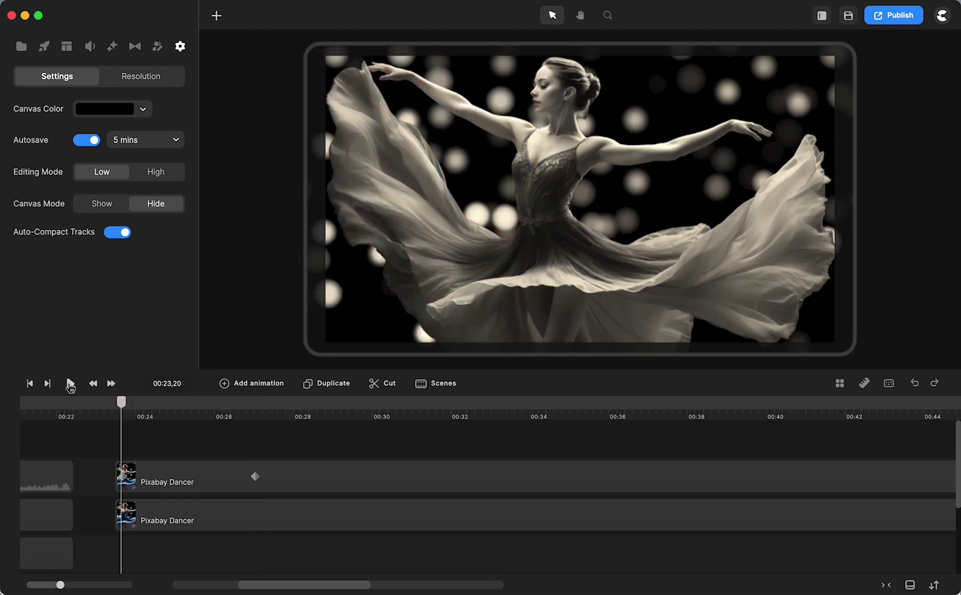
left_click(69, 384)
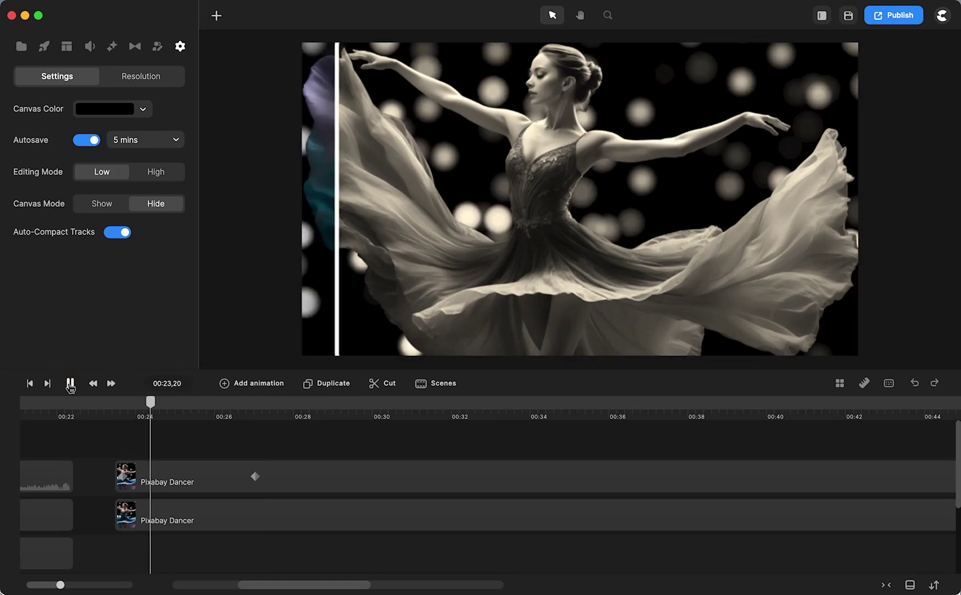
left_click(70, 384)
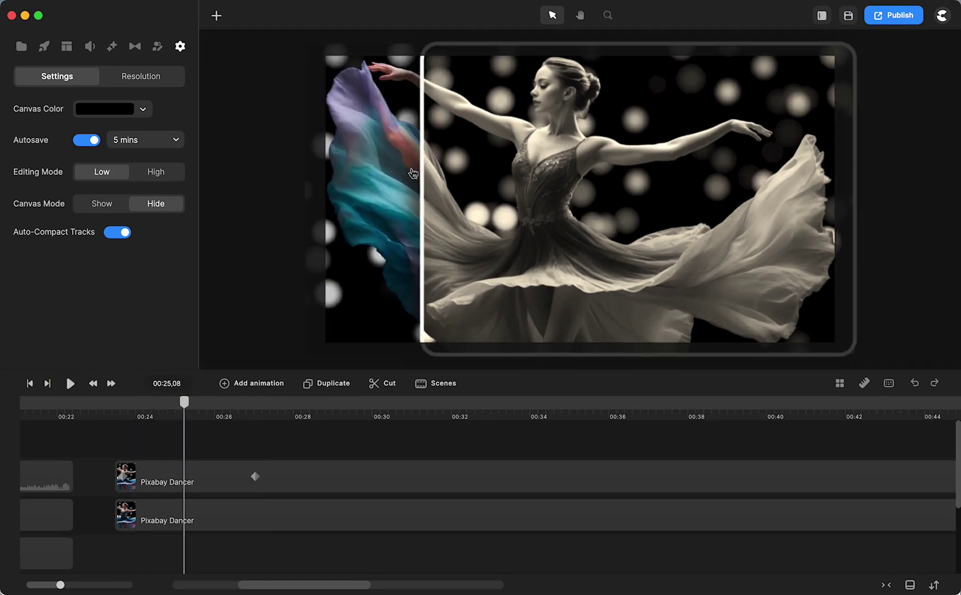
left_click(70, 384)
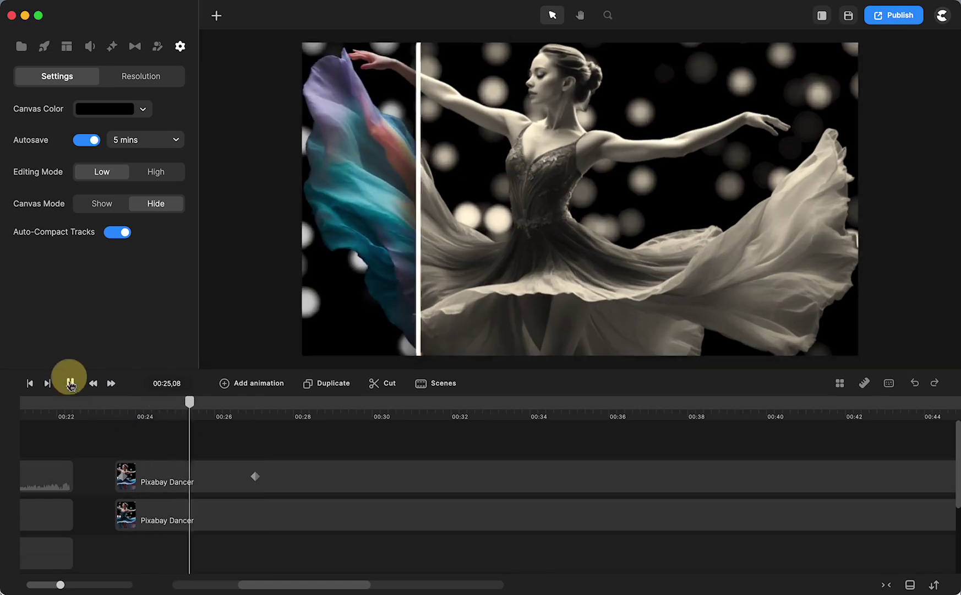
left_click(70, 384)
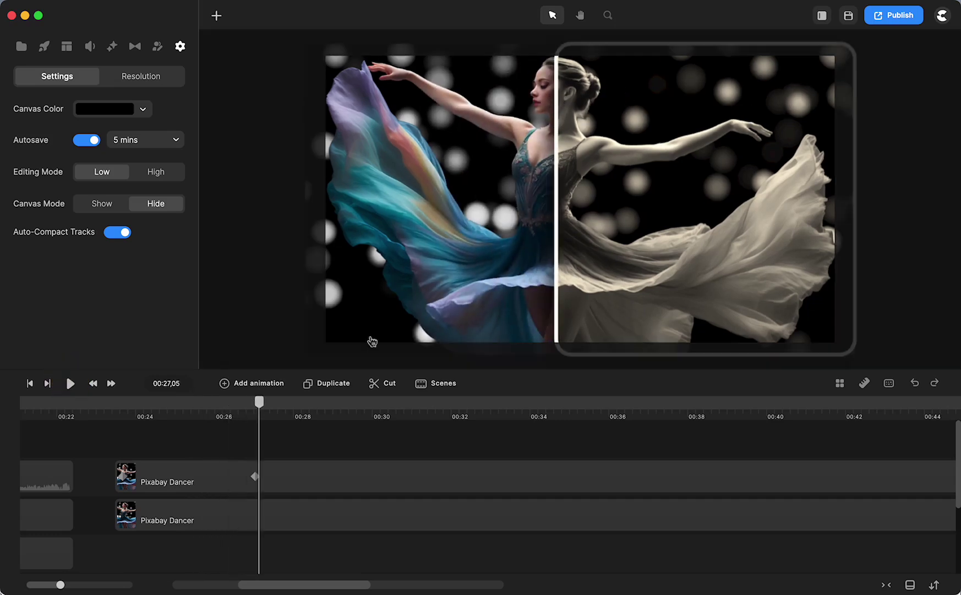
Move the playhead to 00:29,02 and select the top Pixabay Dancer clip
left_click_drag(259, 410, 333, 413)
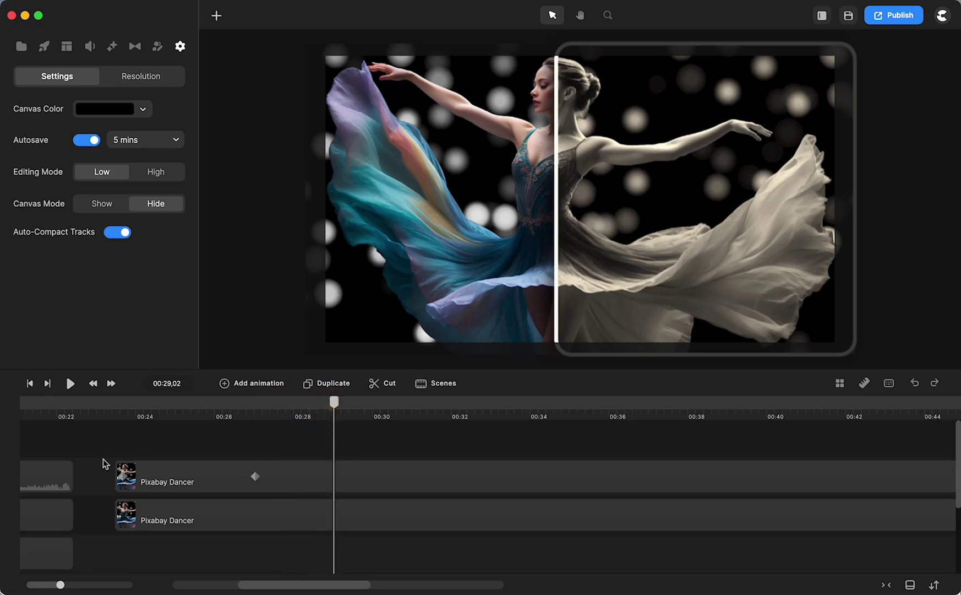
left_click(332, 478)
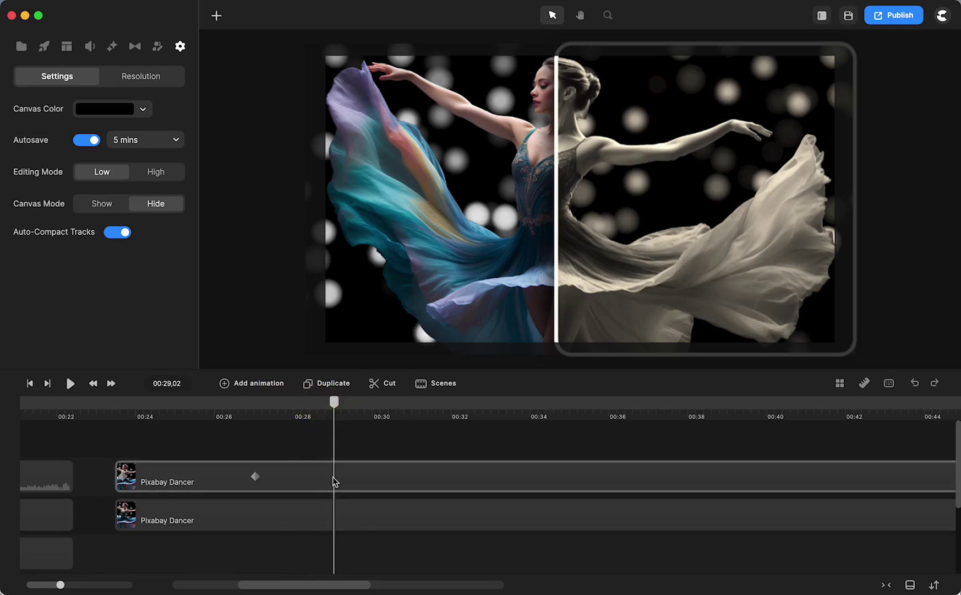
left_click(332, 476)
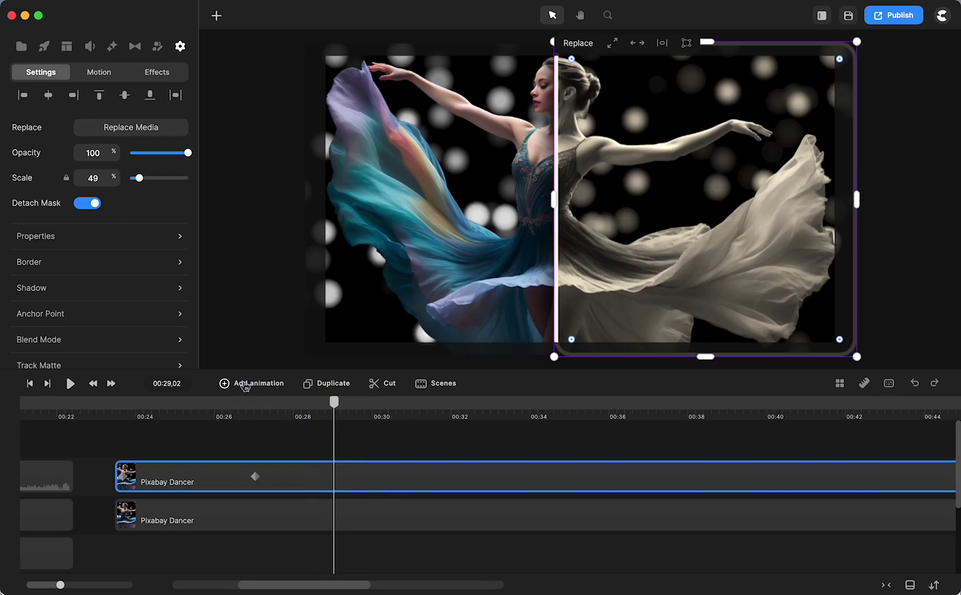
Add a Linear-easing animation to the top Pixabay Dancer clip that animates Scale
left_click(245, 385)
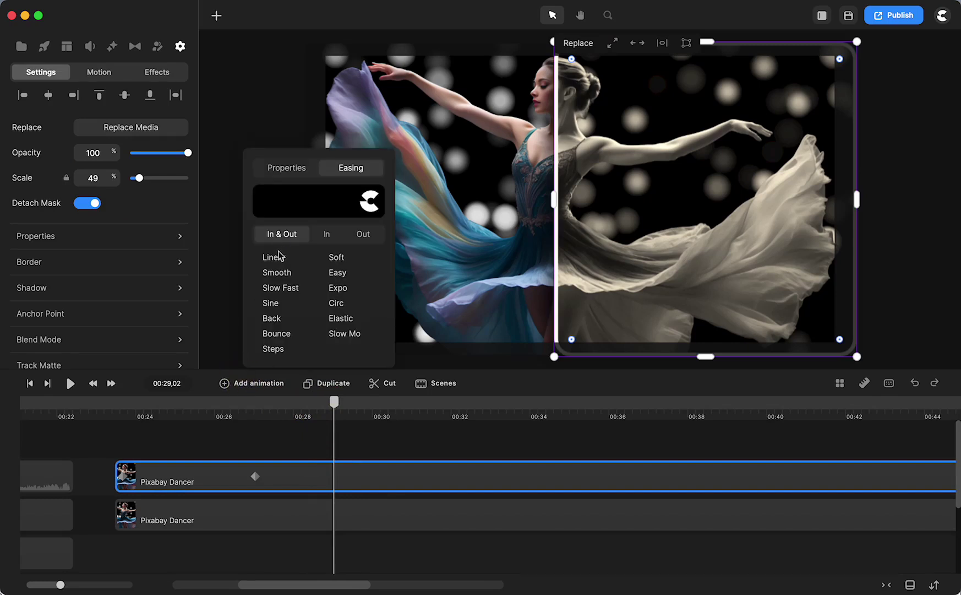
left_click(279, 256)
left_click(281, 257)
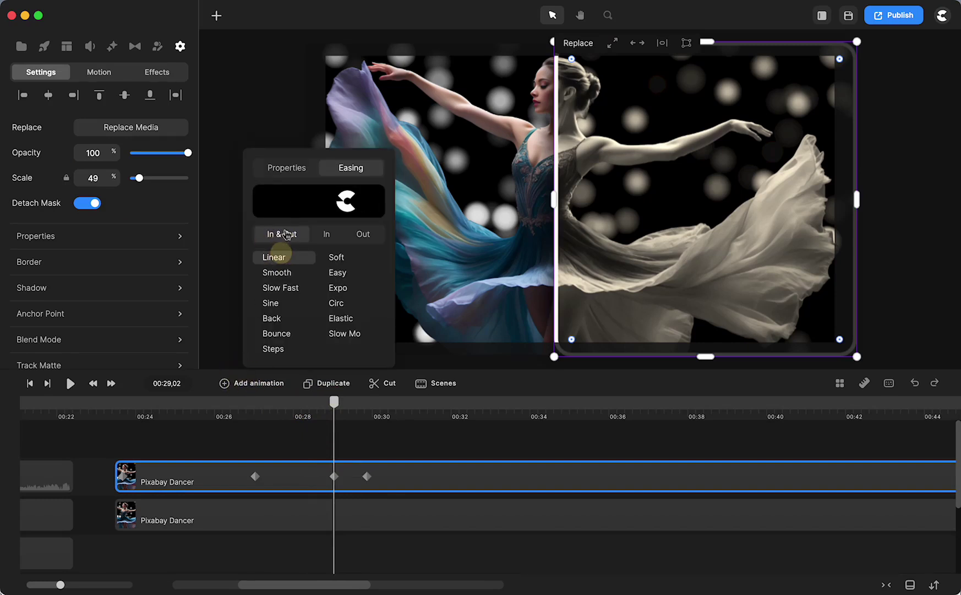
left_click(282, 166)
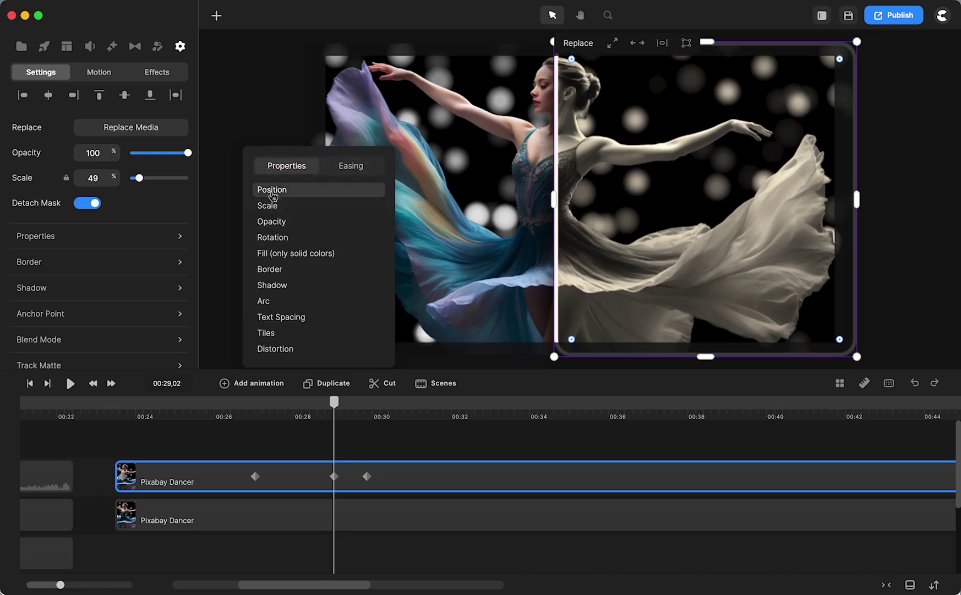
left_click(272, 191)
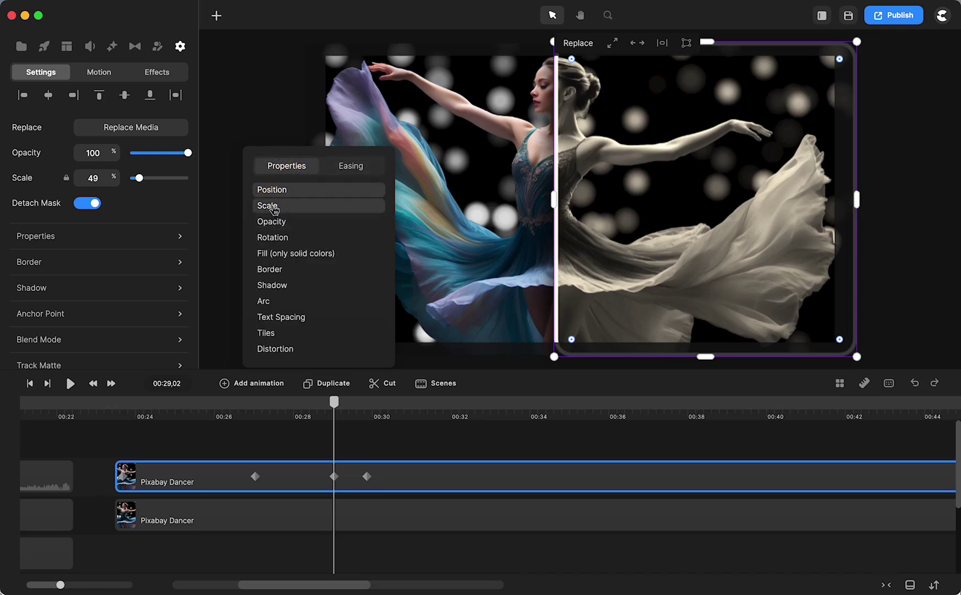
left_click(269, 206)
left_click(366, 476)
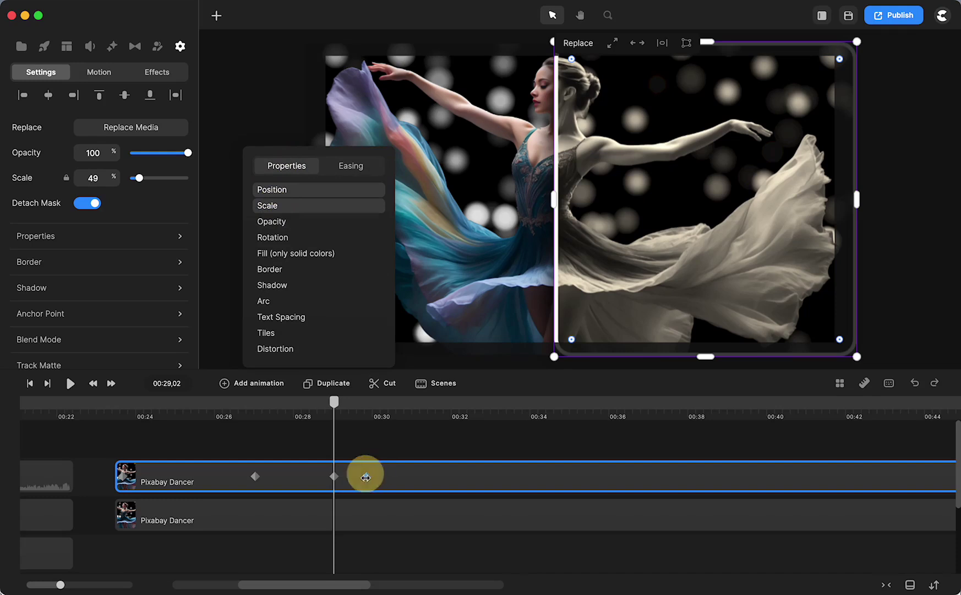
Drag the new keyframes later so the last one sits around 00:31
left_click_drag(366, 476, 442, 476)
left_click(419, 443)
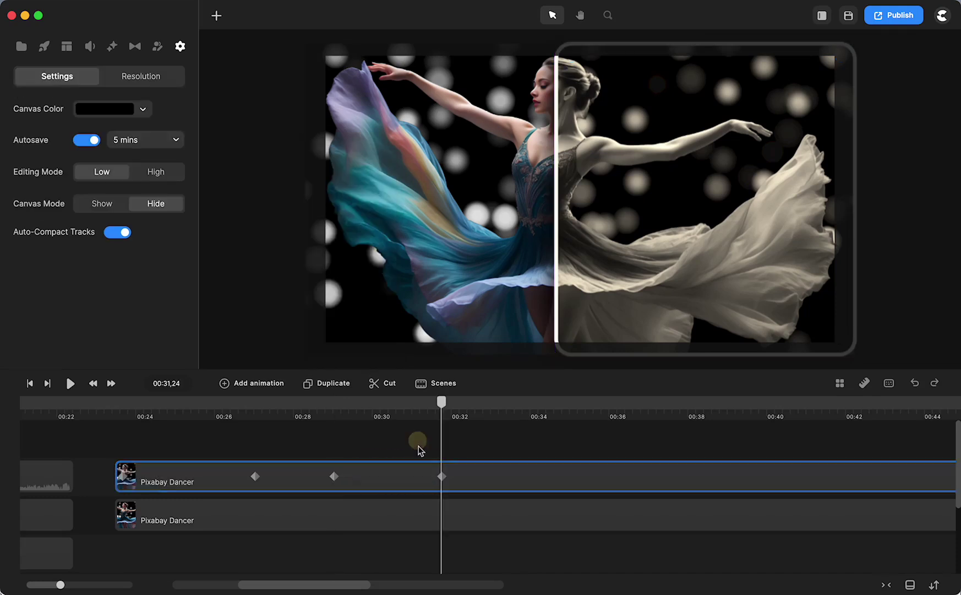
left_click(442, 478)
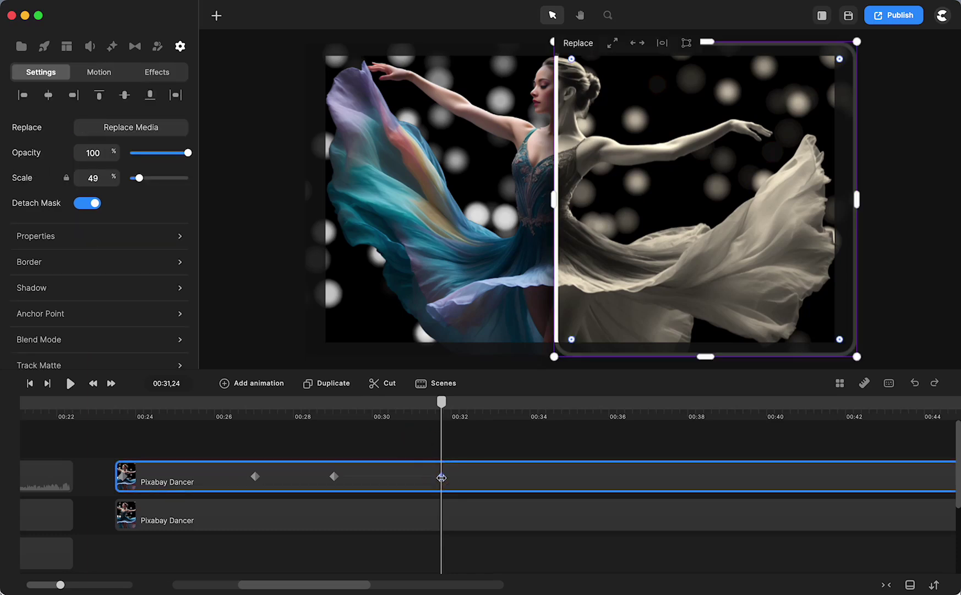
mouse_move(399, 474)
left_mouse_down()
mouse_move(498, 472)
mouse_move(365, 477)
mouse_move(407, 490)
left_mouse_up()
At the last keyframe, centre the mask on the dancer, then rewind the playhead to 00:23,25
left_click(444, 476)
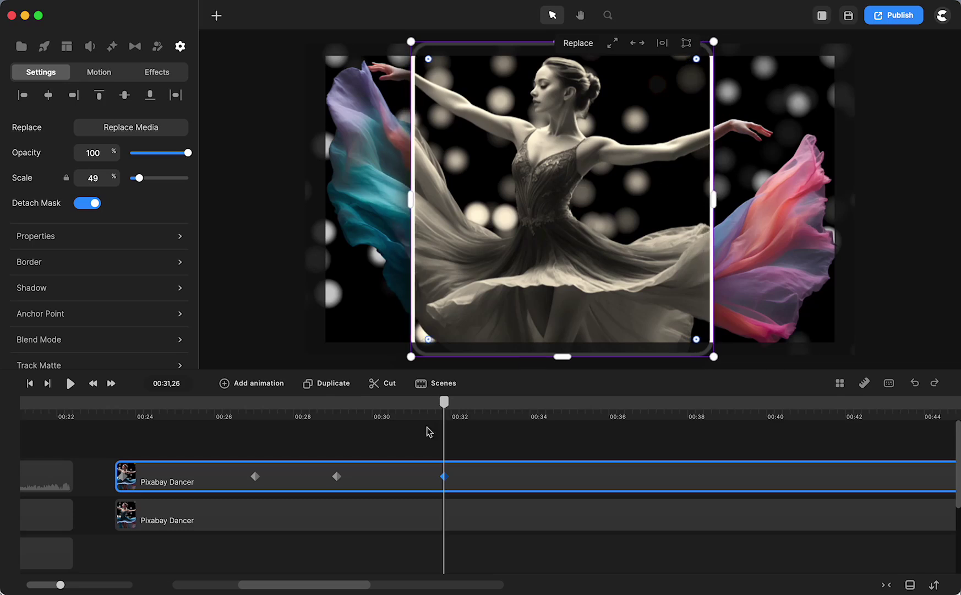
left_click(474, 441)
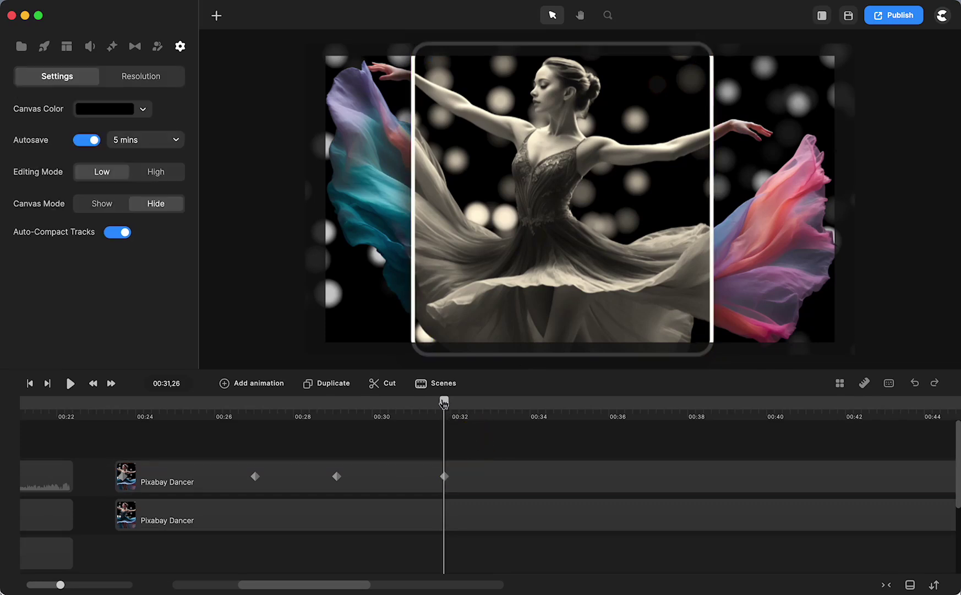
left_click_drag(444, 402, 128, 443)
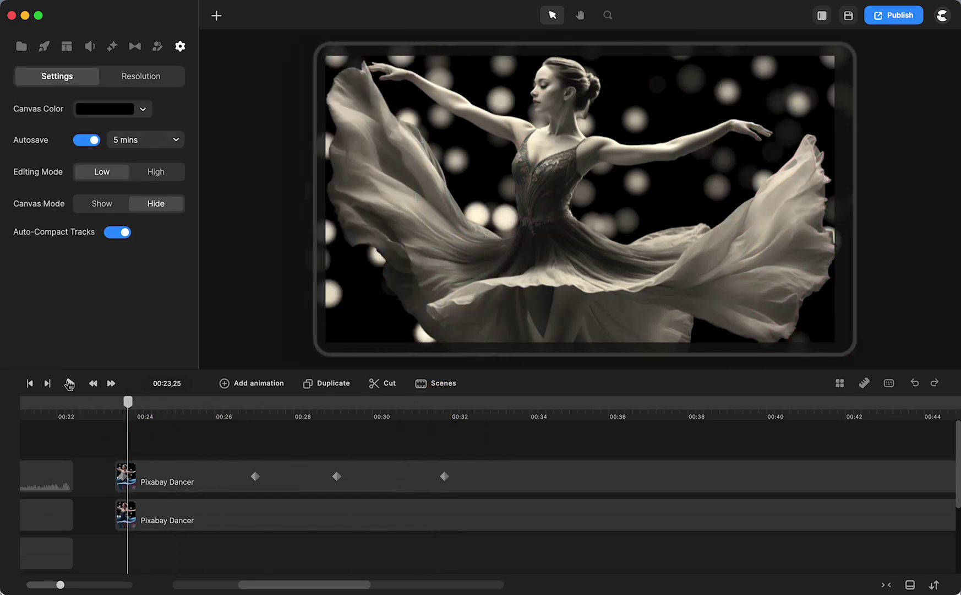
Play the animated mask to 00:32,19, move to 00:34,08, and select the top dancer clip
left_click(69, 384)
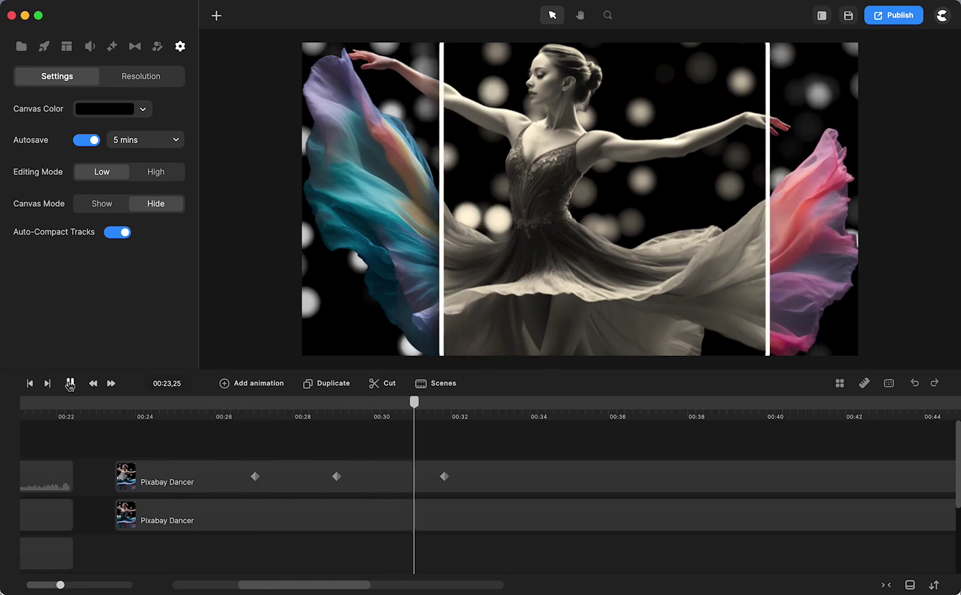
left_click(69, 384)
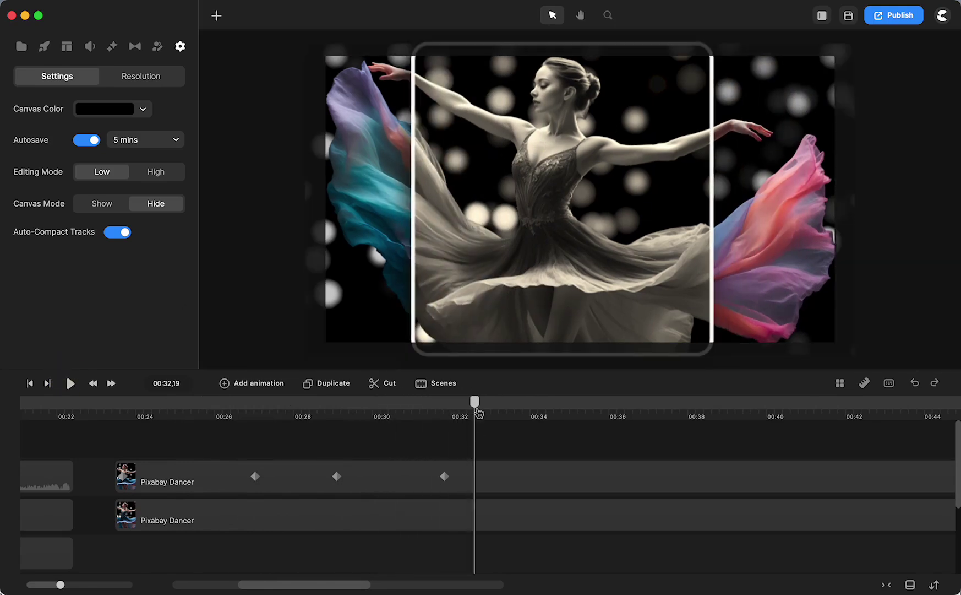
left_click_drag(478, 412, 529, 413)
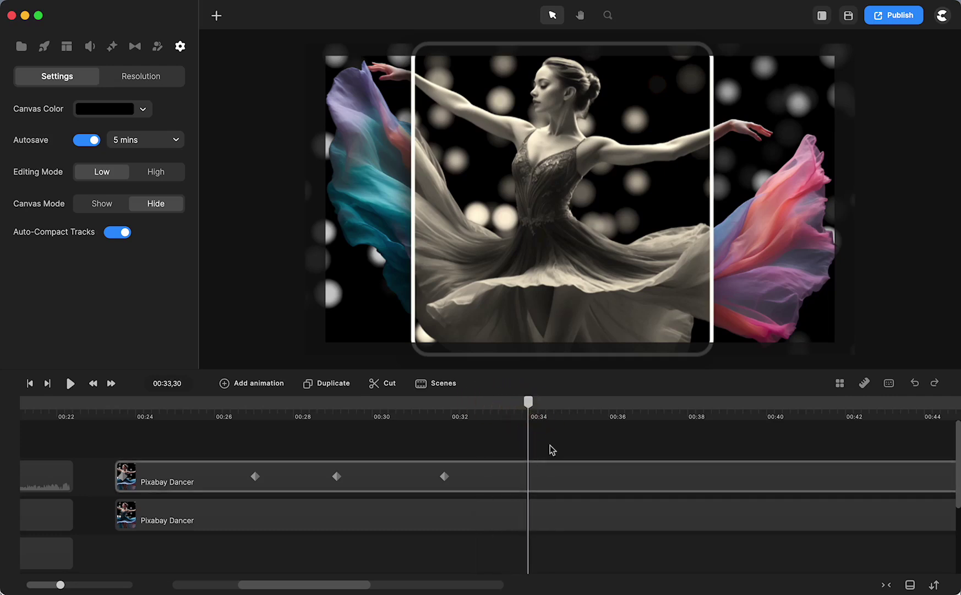
left_click(528, 481)
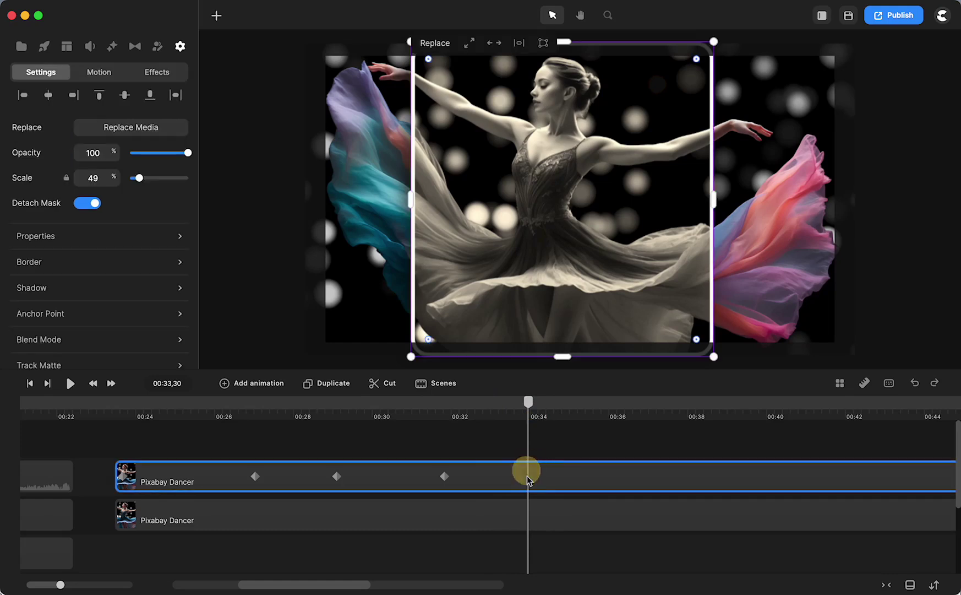
Add an animation to the top dancer clip covering Position, Scale, Rotation, Fill and Border
left_click(245, 384)
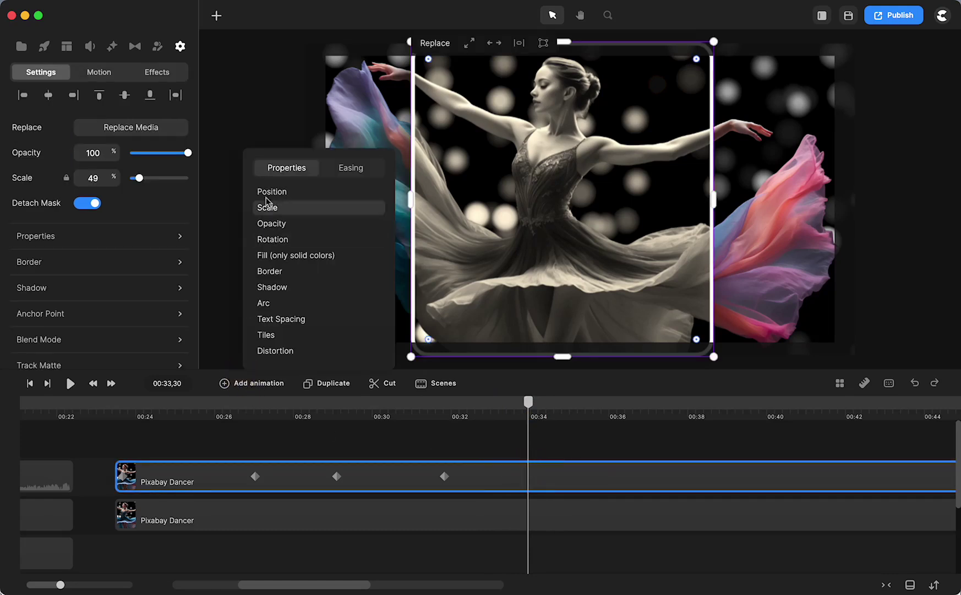
left_click(282, 194)
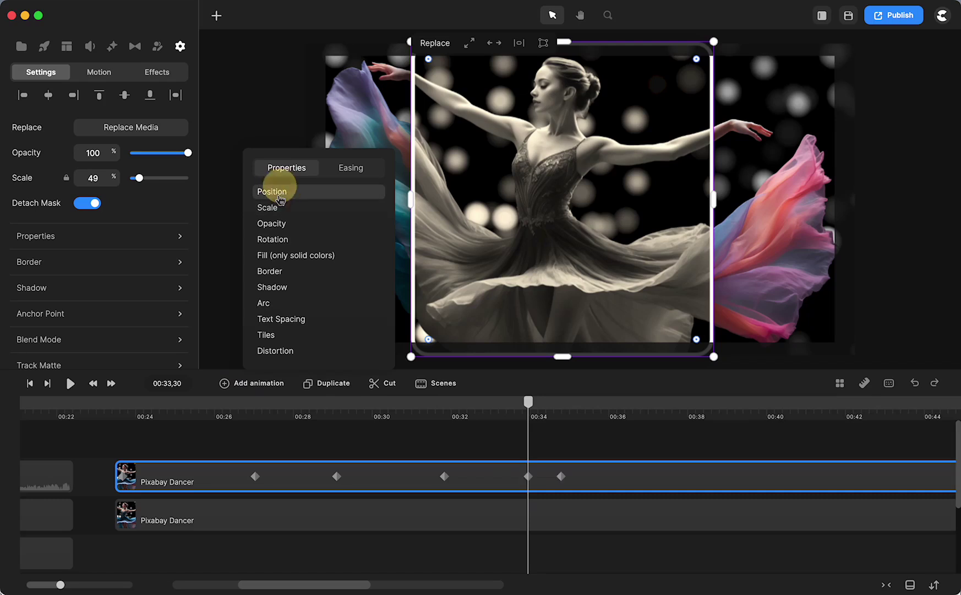
left_click(271, 211)
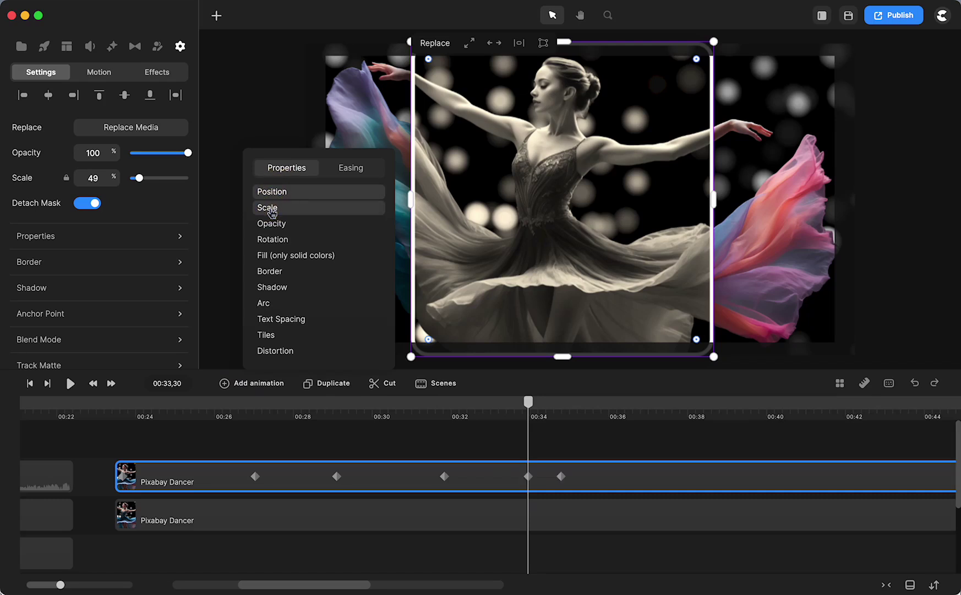
left_click(275, 242)
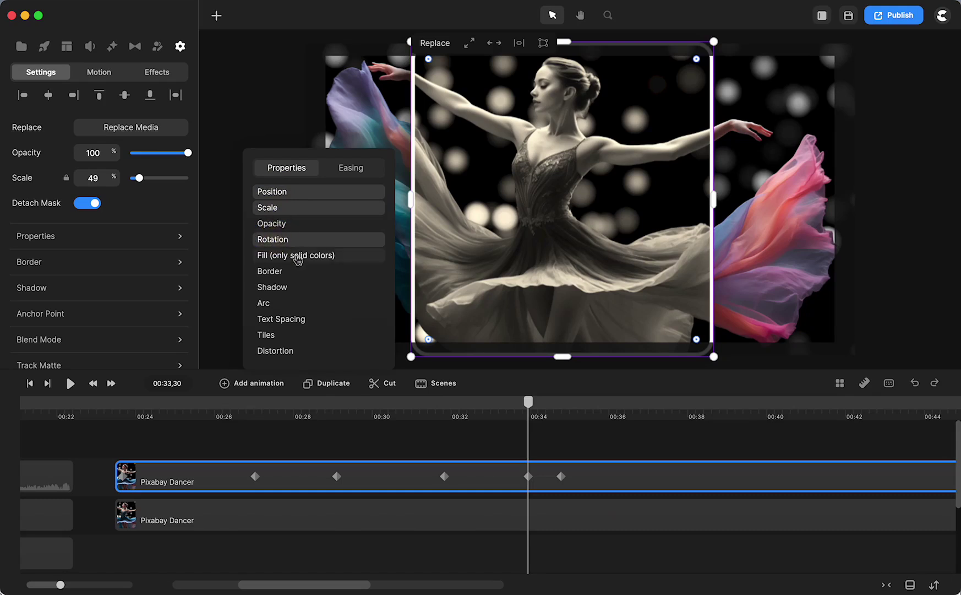
left_click(294, 256)
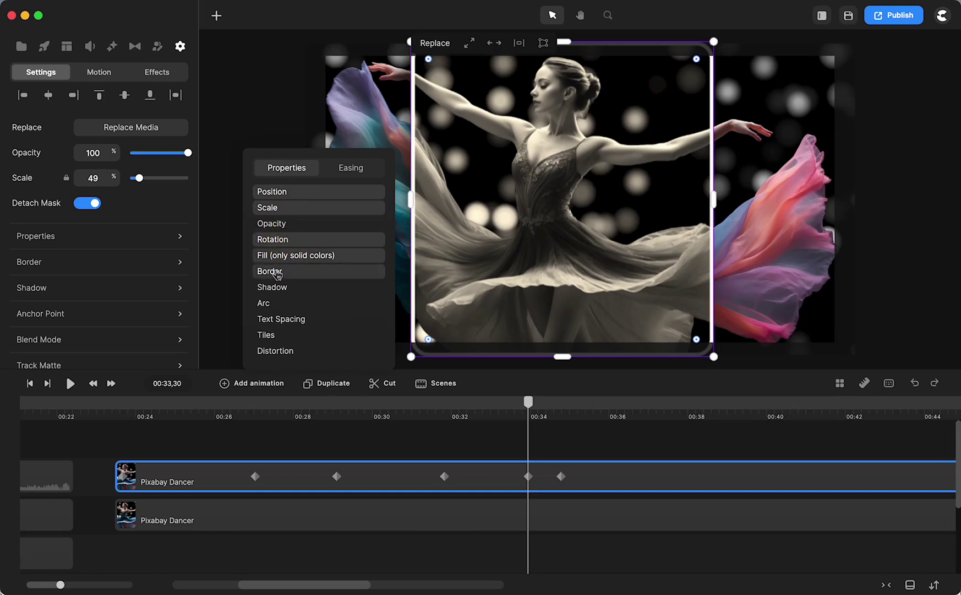
left_click(276, 272)
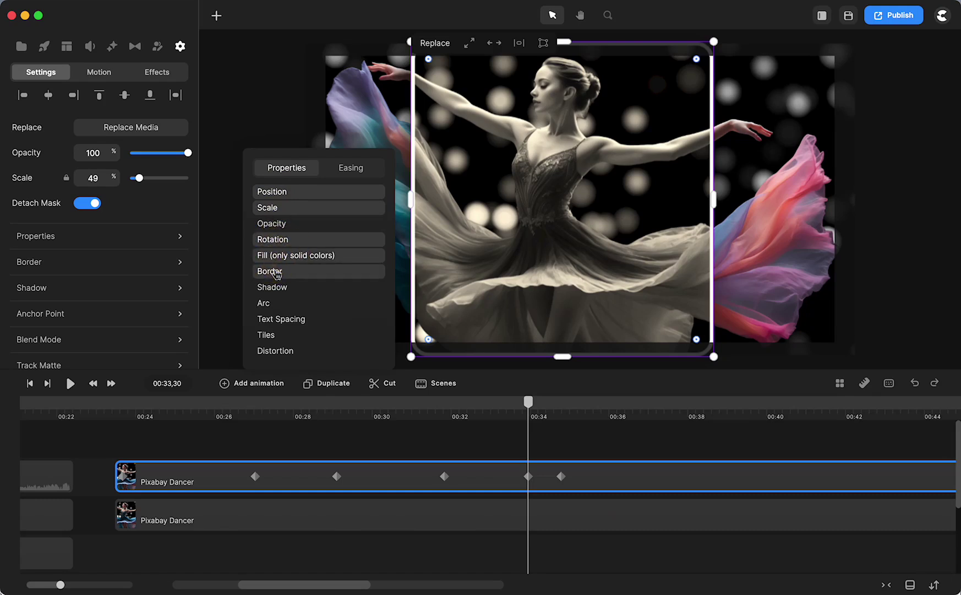
left_click(280, 206)
Move the final keyframe to about 00:36, shrinking the mask to 30% scale and tilting it about 35°
left_click_drag(562, 475, 637, 477)
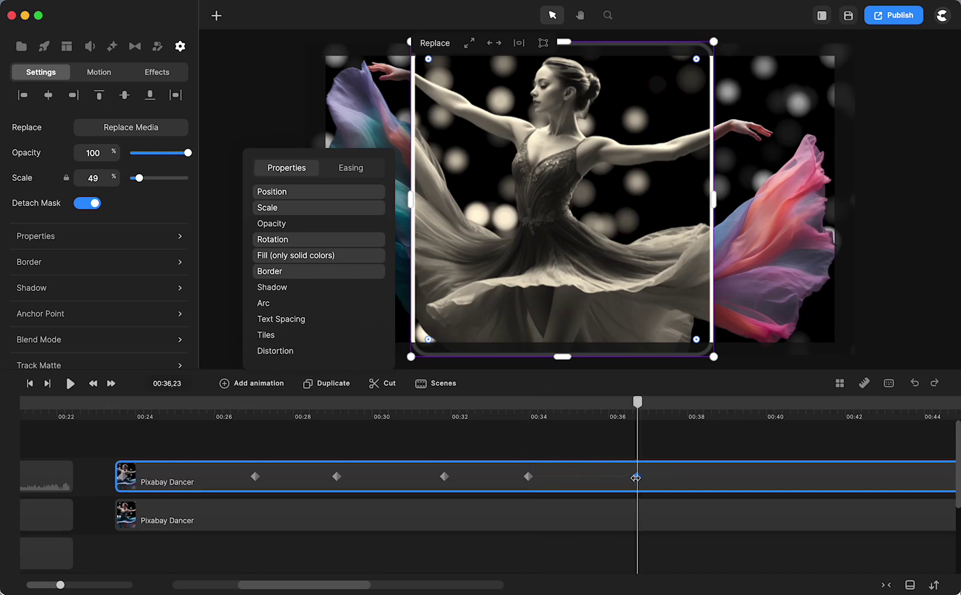
left_click(595, 432)
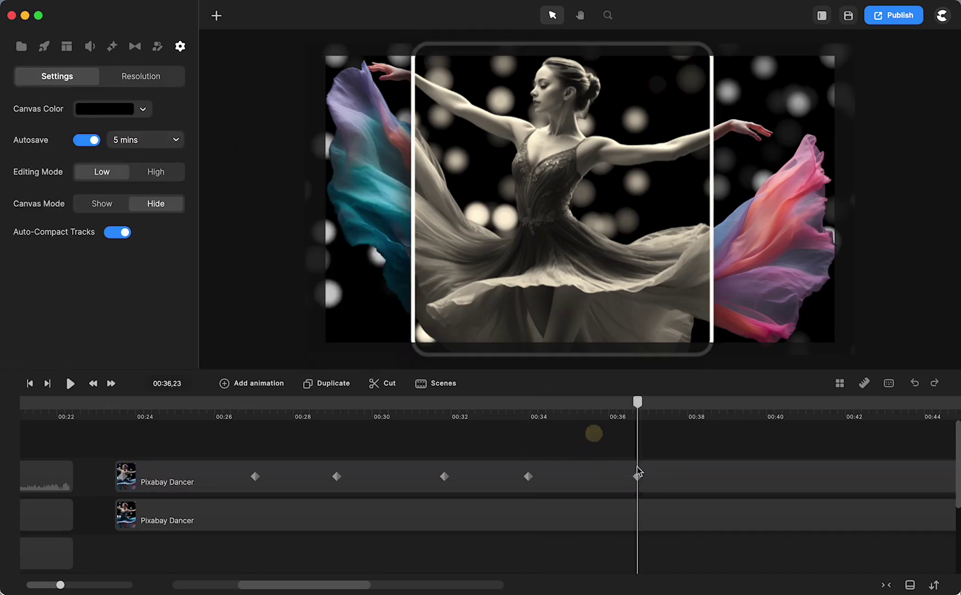
left_click(637, 475)
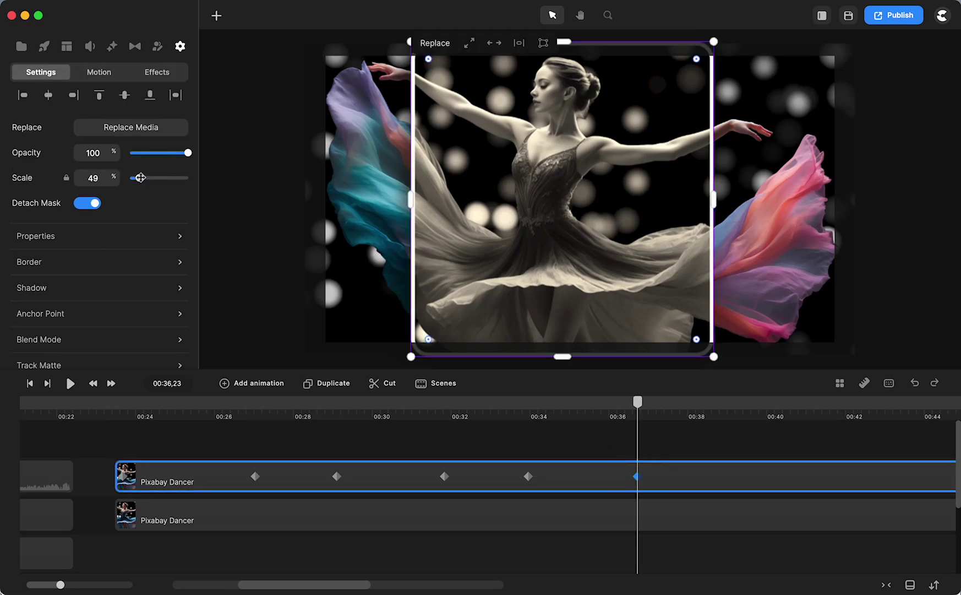
left_click_drag(139, 177, 138, 177)
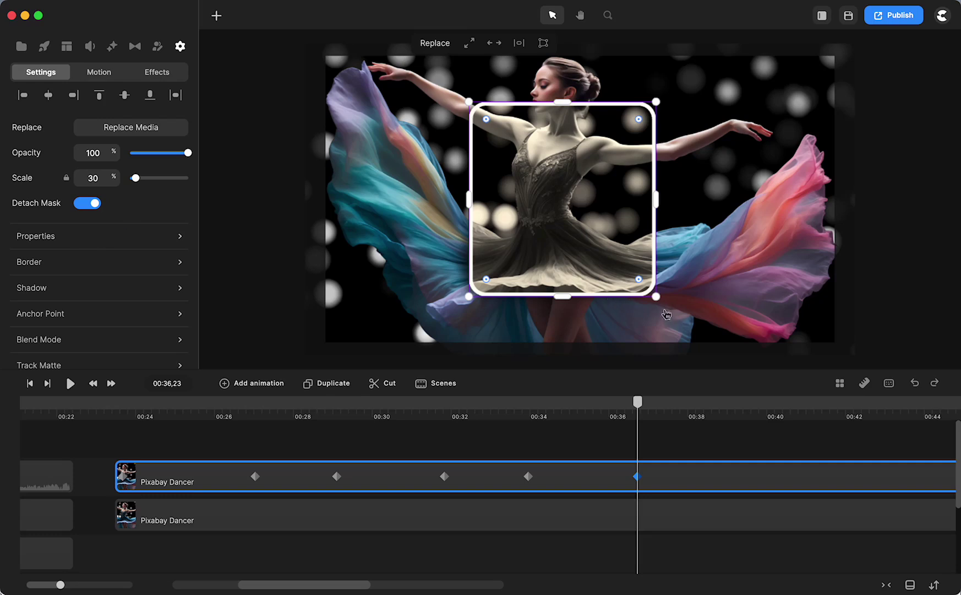
left_click_drag(661, 304, 666, 164)
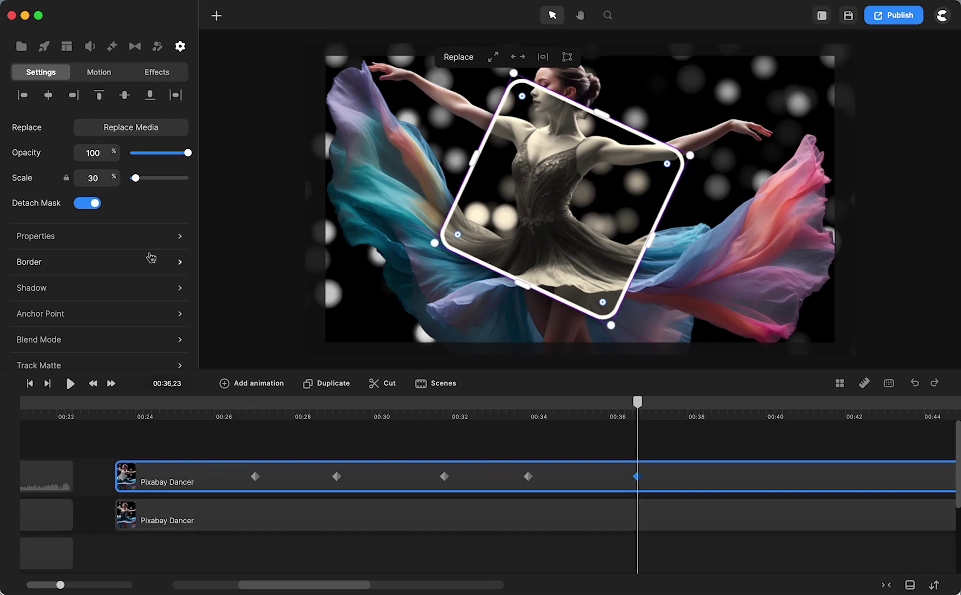
Set the mask's border colour to zero opacity so the white outline disappears
left_click(123, 270)
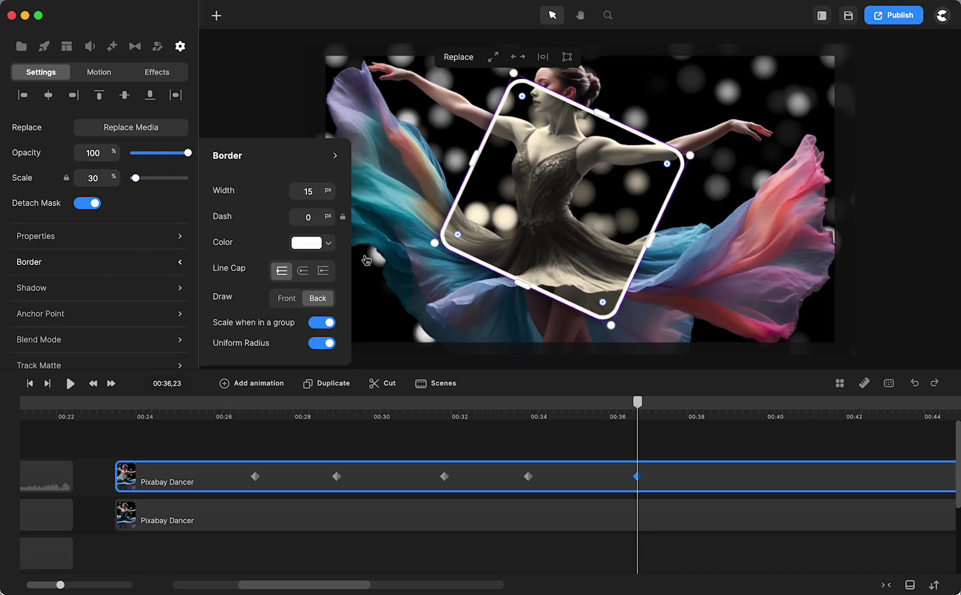
left_click(328, 242)
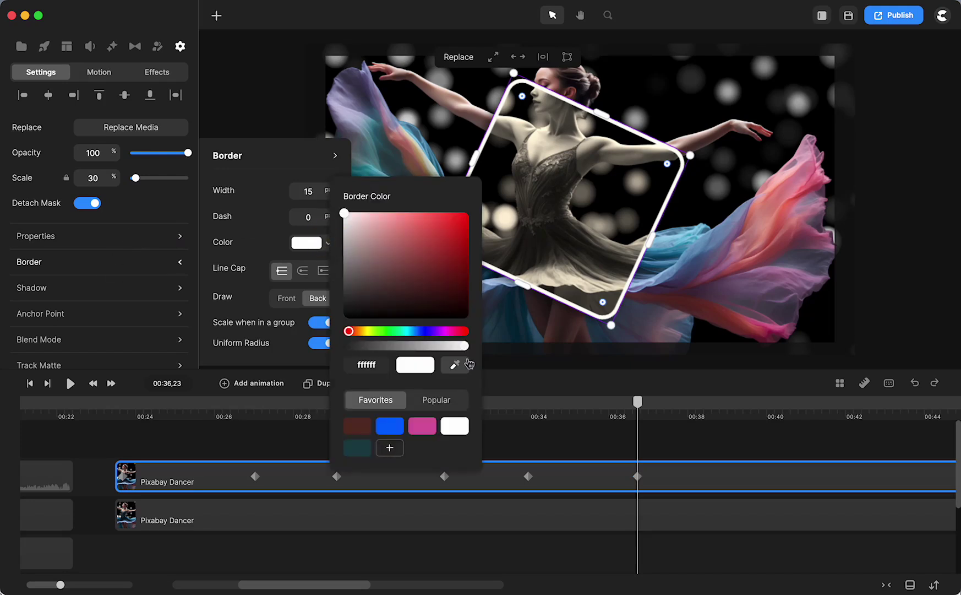
left_click_drag(463, 345, 426, 348)
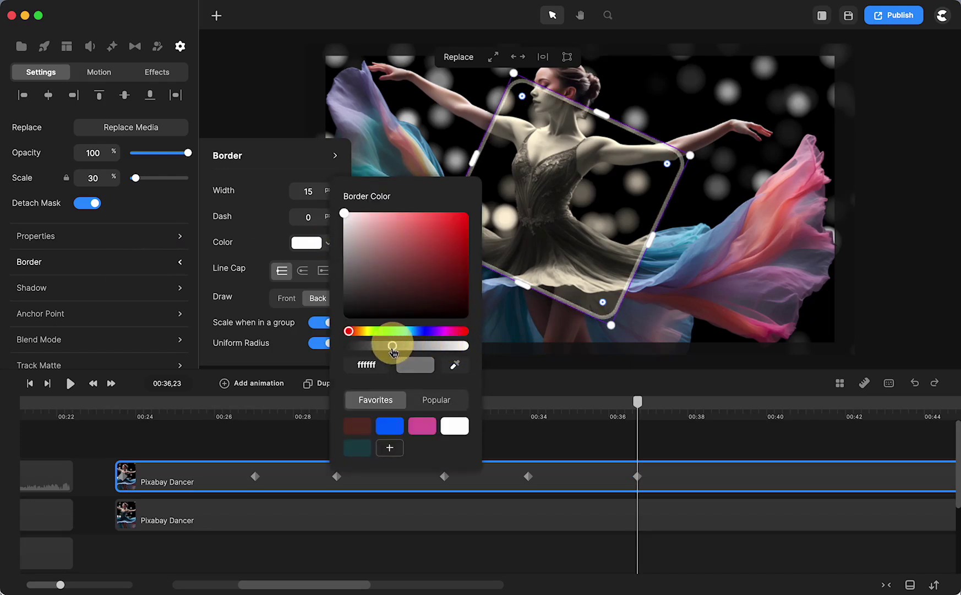
left_click_drag(393, 351, 325, 353)
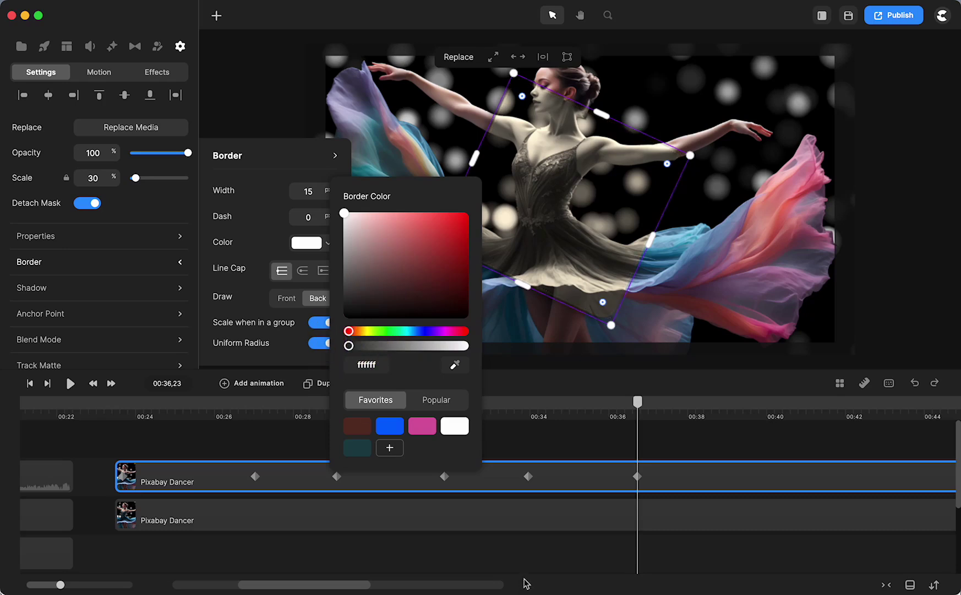
left_click(551, 557)
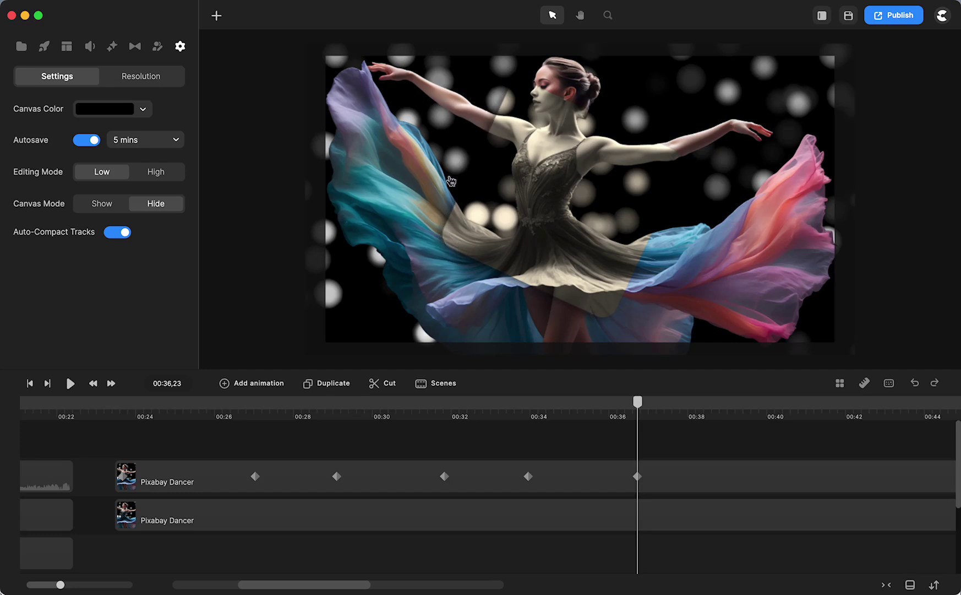
Play the animation back from about 00:23 to preview it
left_click(119, 403)
left_click(71, 384)
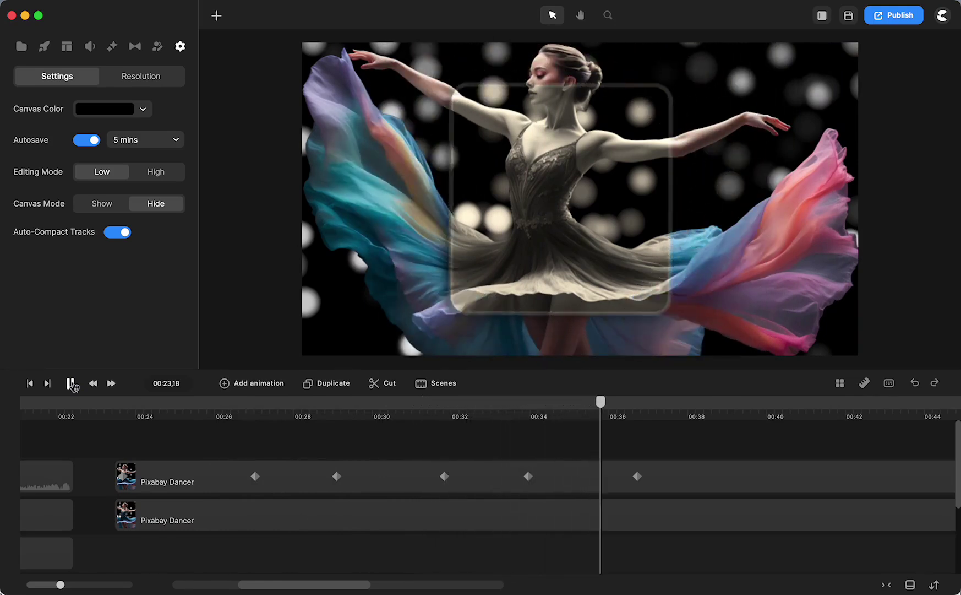
left_click(71, 383)
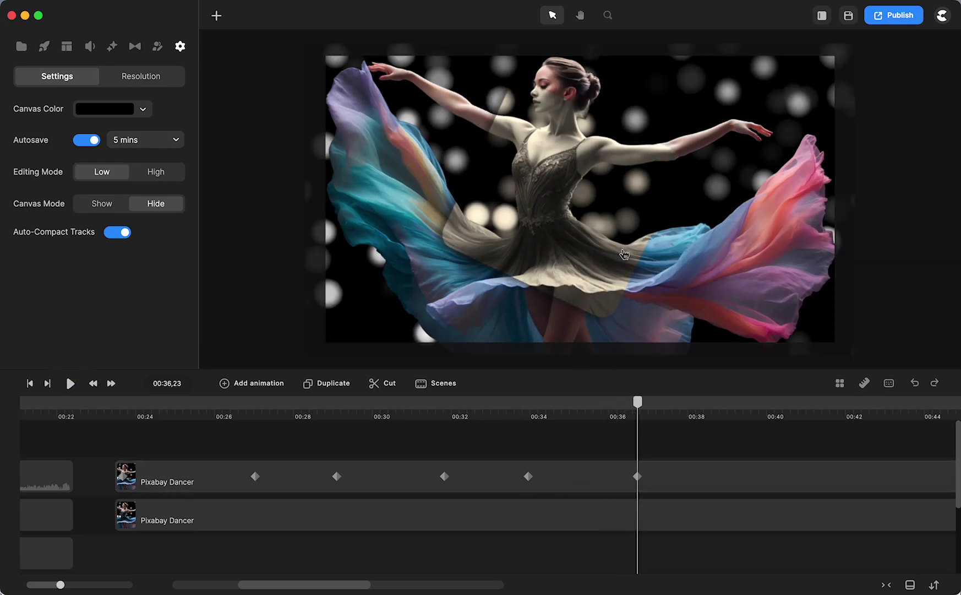
At the final keyframe, scrub the mask's Rotation value down to -594°
left_click(561, 475)
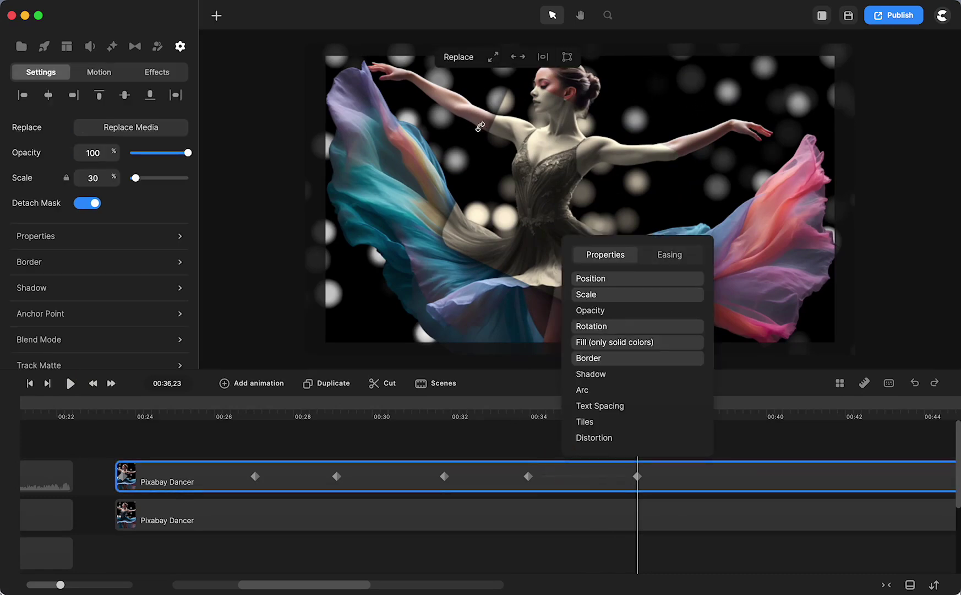
left_click(91, 236)
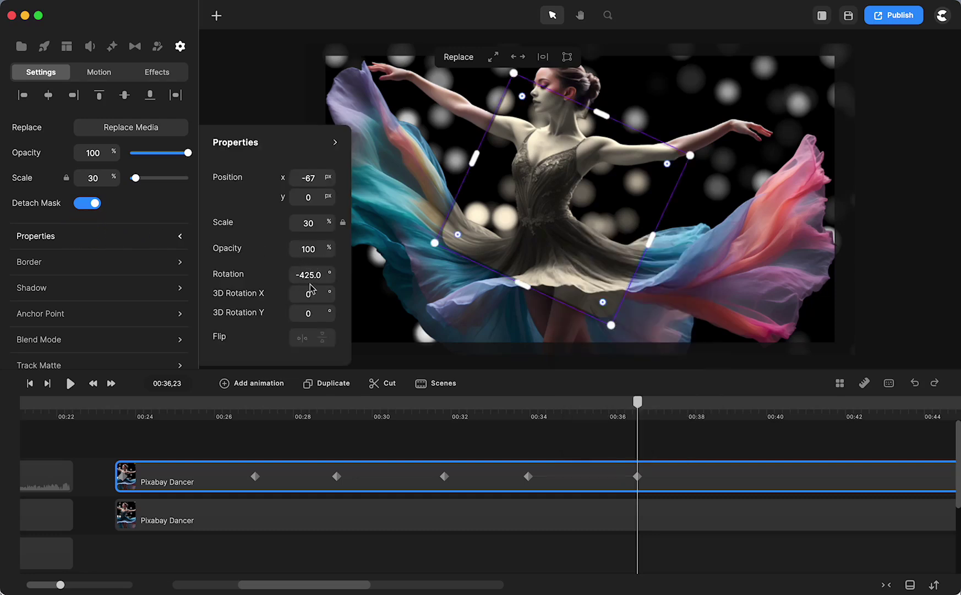
left_click_drag(330, 272, 322, 275)
left_click(47, 235)
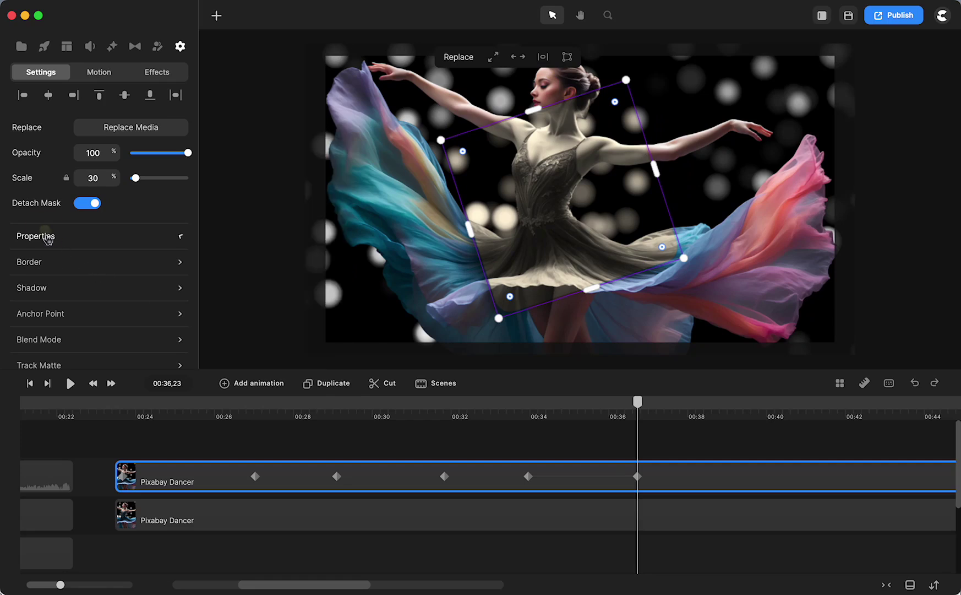
left_click(571, 477)
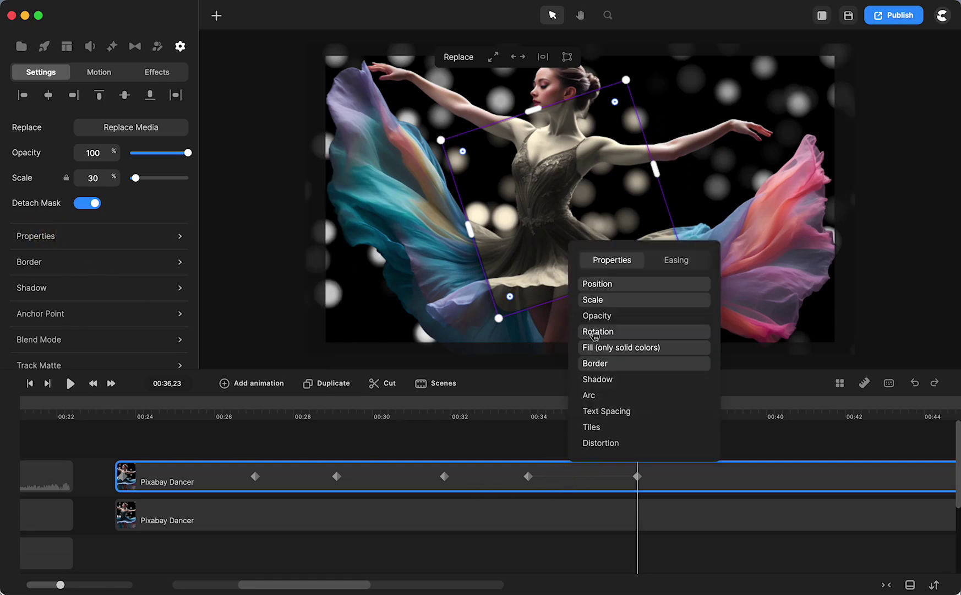
left_click(93, 241)
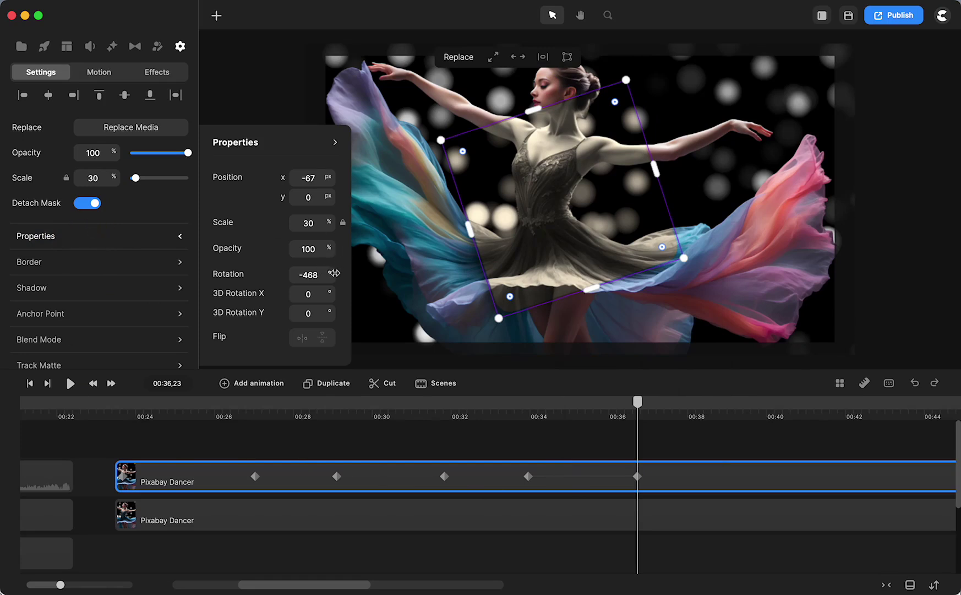
mouse_move(334, 272)
left_mouse_down()
mouse_move(254, 274)
mouse_move(334, 273)
left_mouse_up()
Reselect the top dancer clip and resize the mask box from its corner
left_click(547, 448)
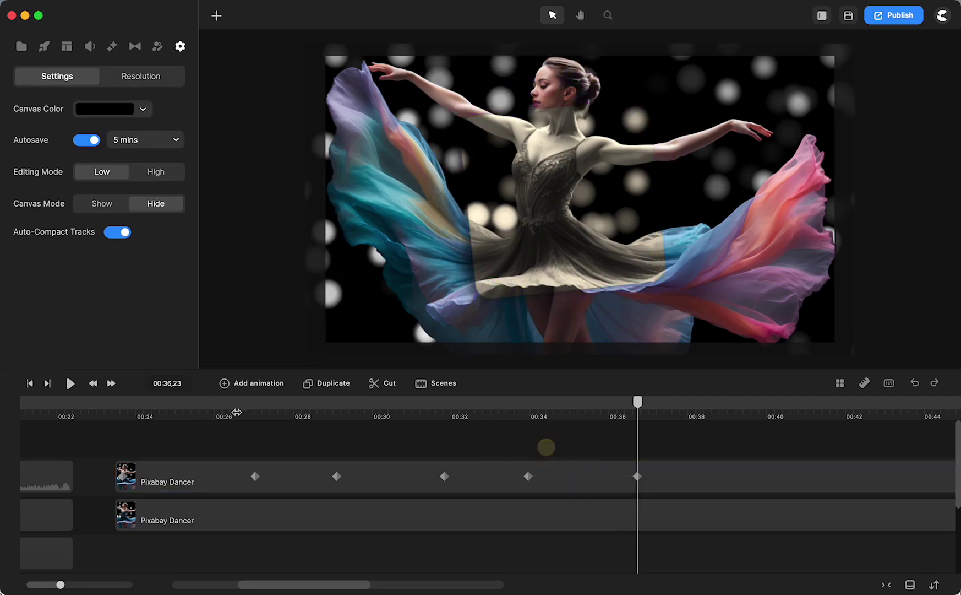
left_click(581, 478)
left_click(560, 195)
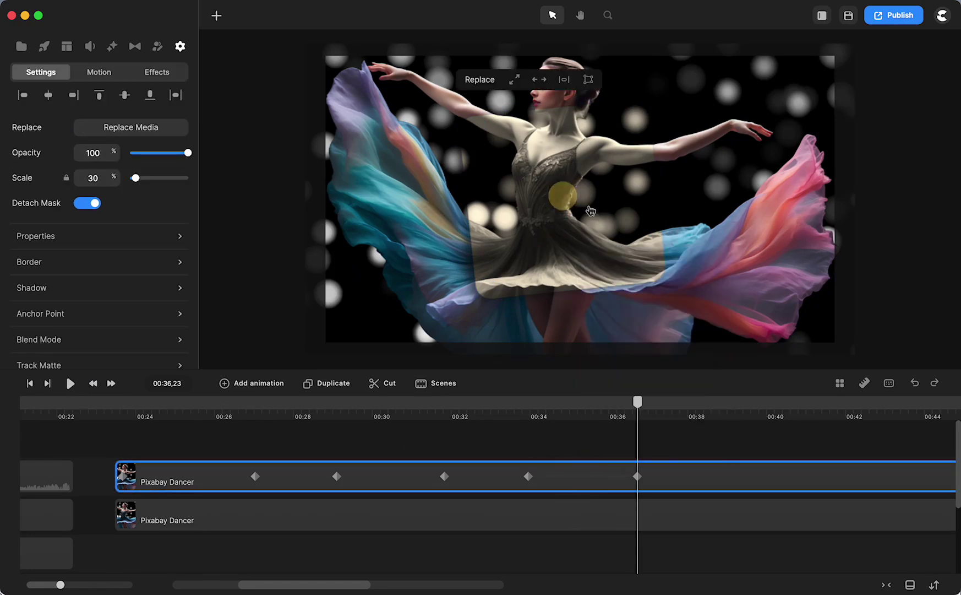
left_click(627, 266)
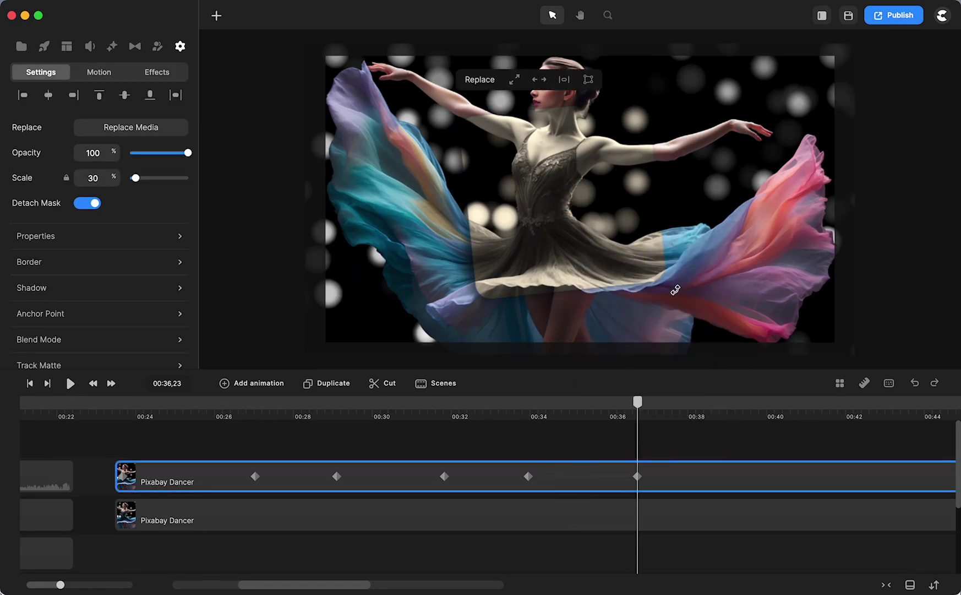
mouse_move(675, 290)
left_mouse_down()
mouse_move(661, 302)
mouse_move(661, 294)
left_mouse_up()
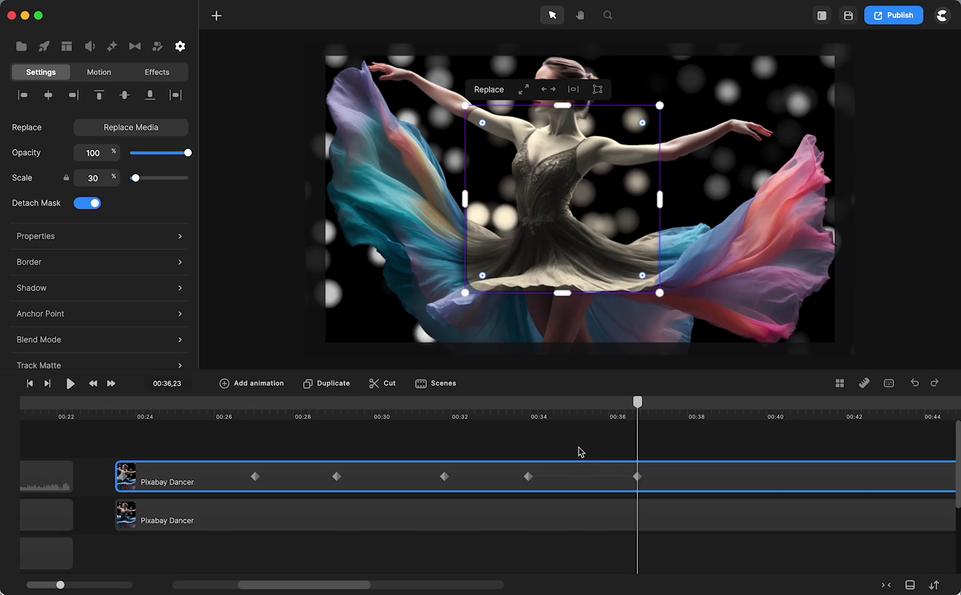
Shift the keyframe pairs earlier so the last is near 00:33, then preview from 00:26,12
left_click_drag(581, 479, 509, 482)
left_click_drag(395, 483, 328, 481)
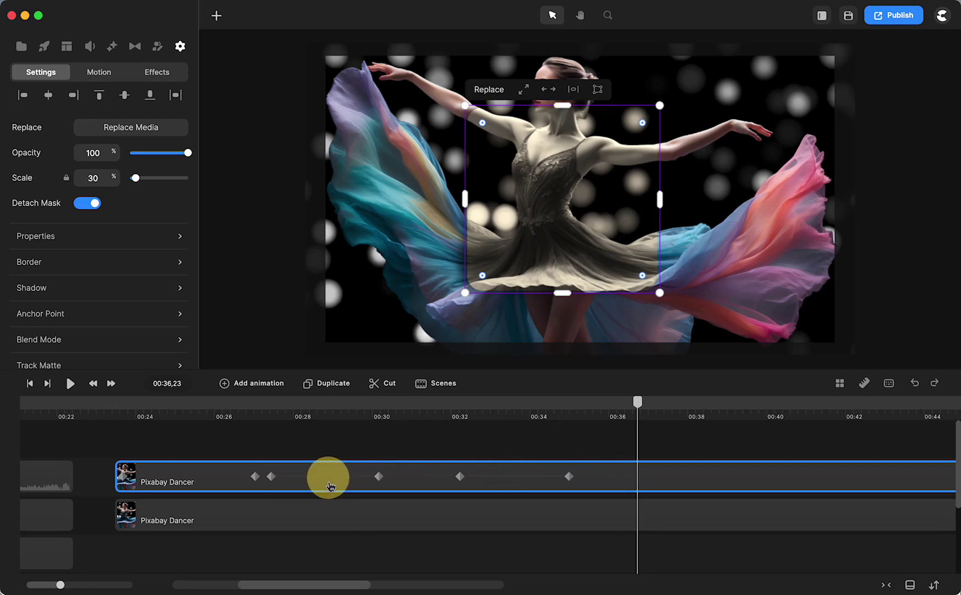
left_click_drag(461, 489, 428, 484)
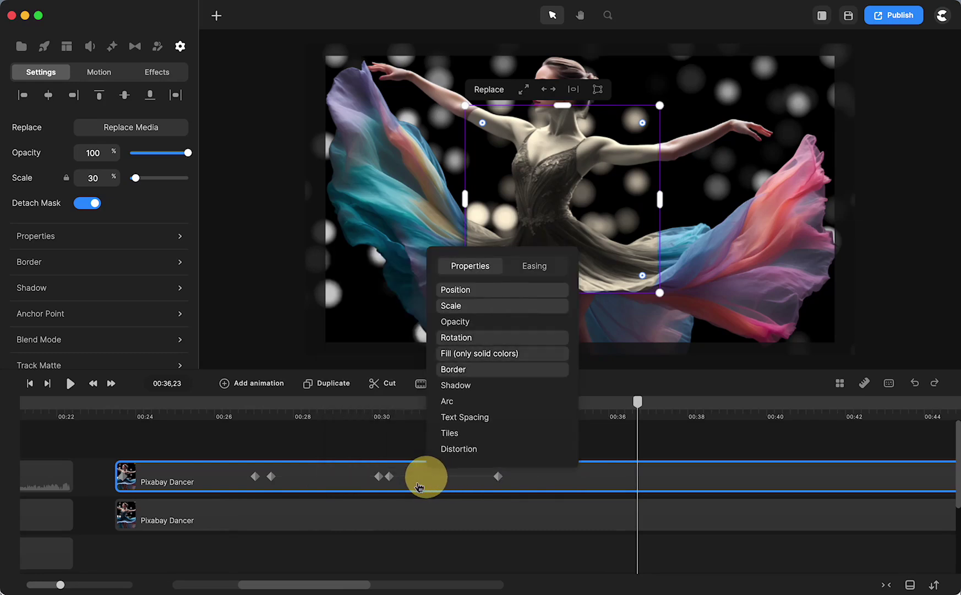
left_click(228, 403)
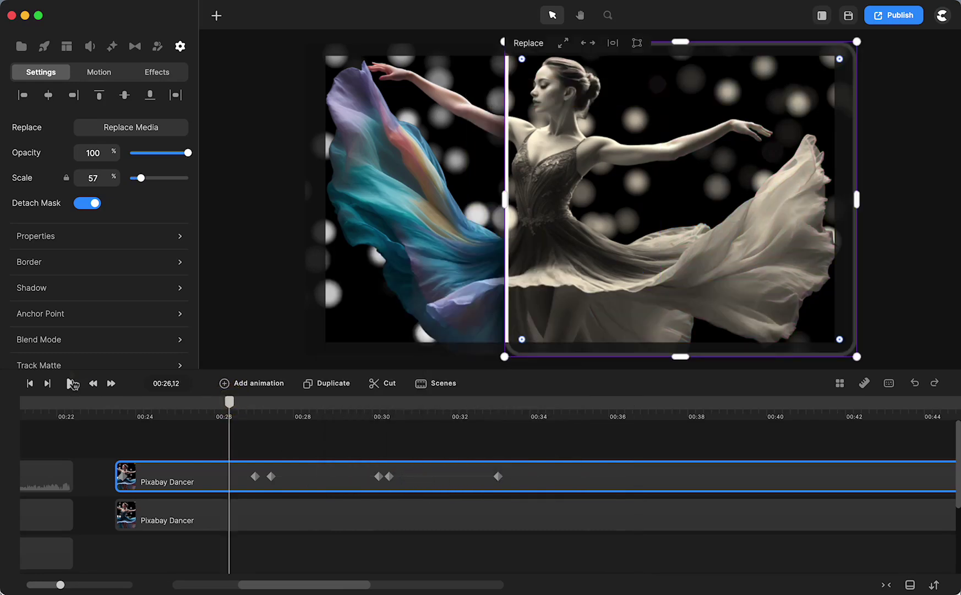
left_click(72, 384)
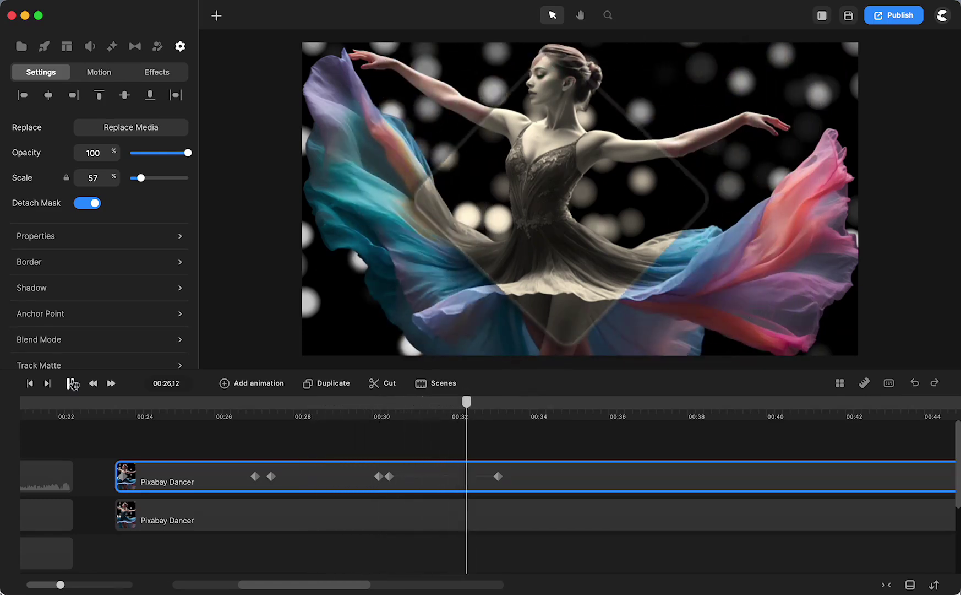
key("space")
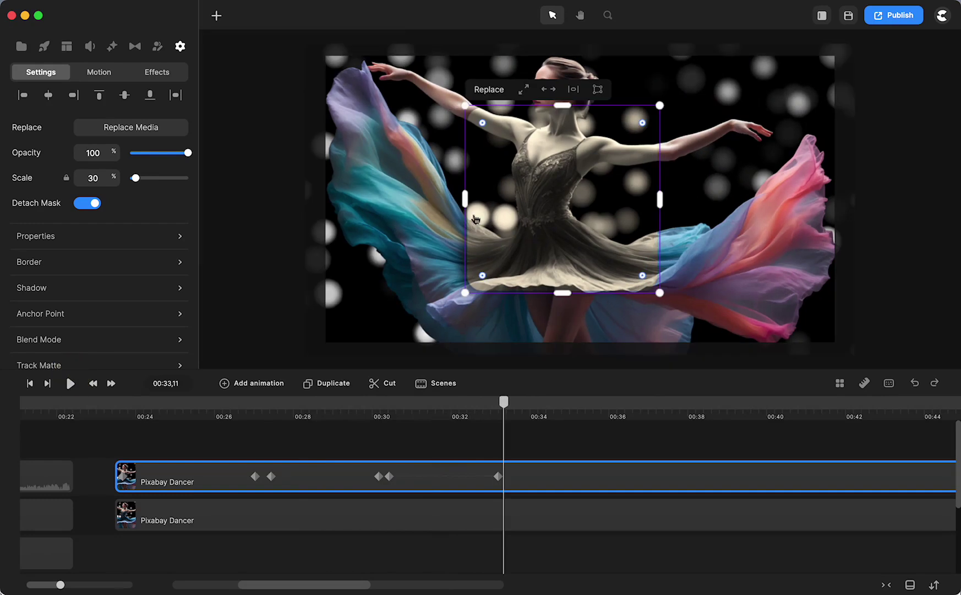
Add a Position animation with Linear easing at the 00:33,07 keyframe
left_click(603, 438)
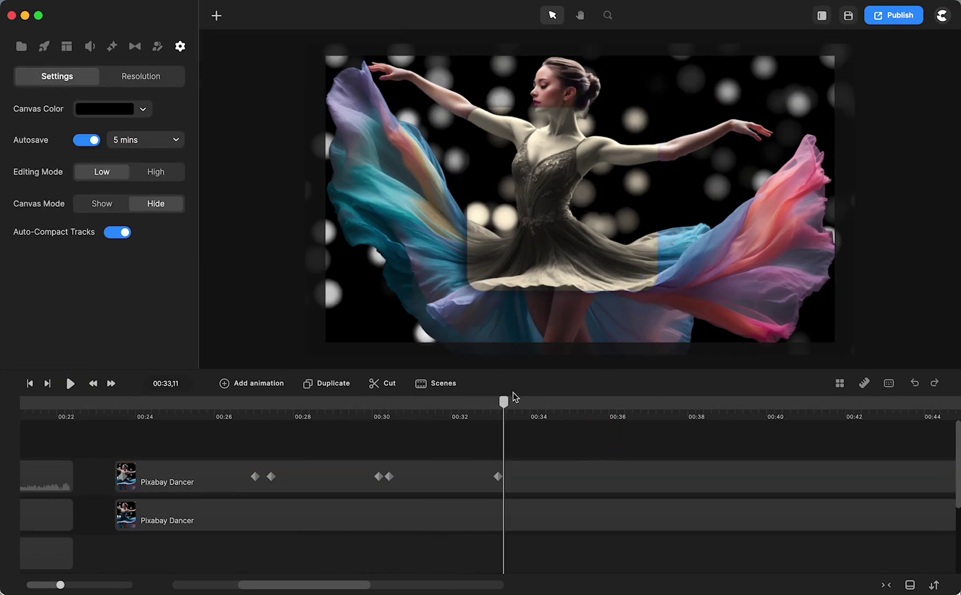
left_click(497, 478)
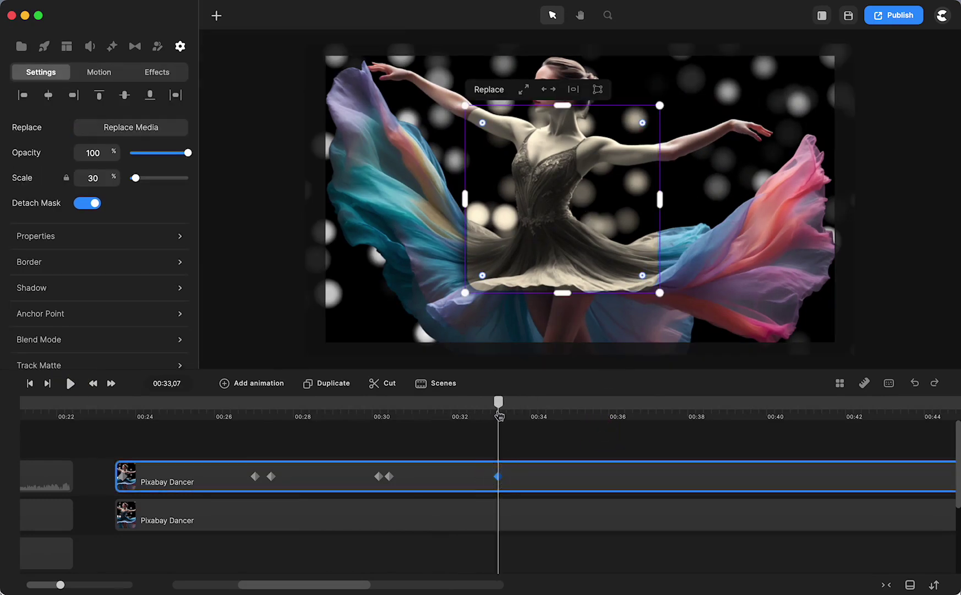
left_click_drag(499, 414, 495, 412)
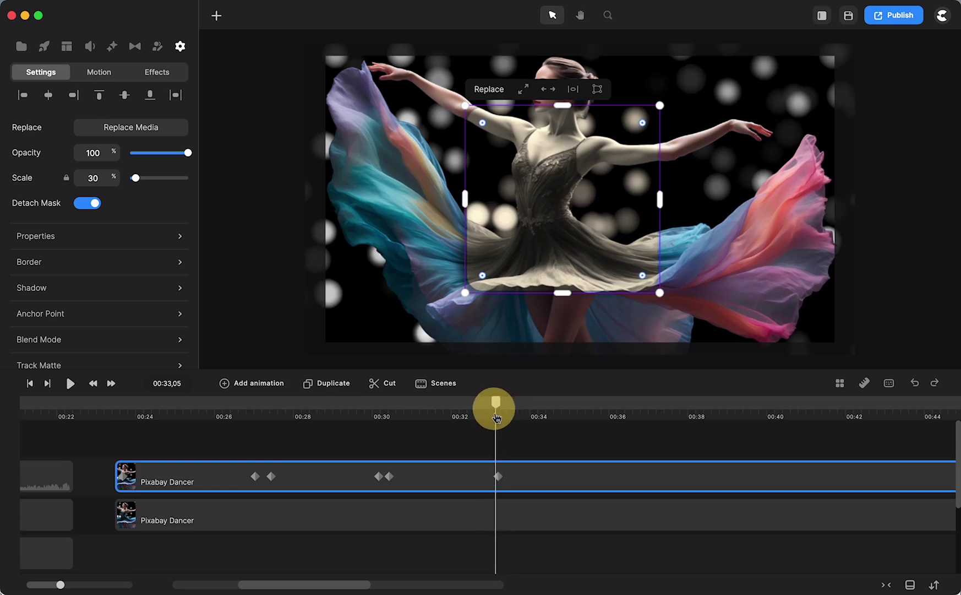
left_click(498, 475)
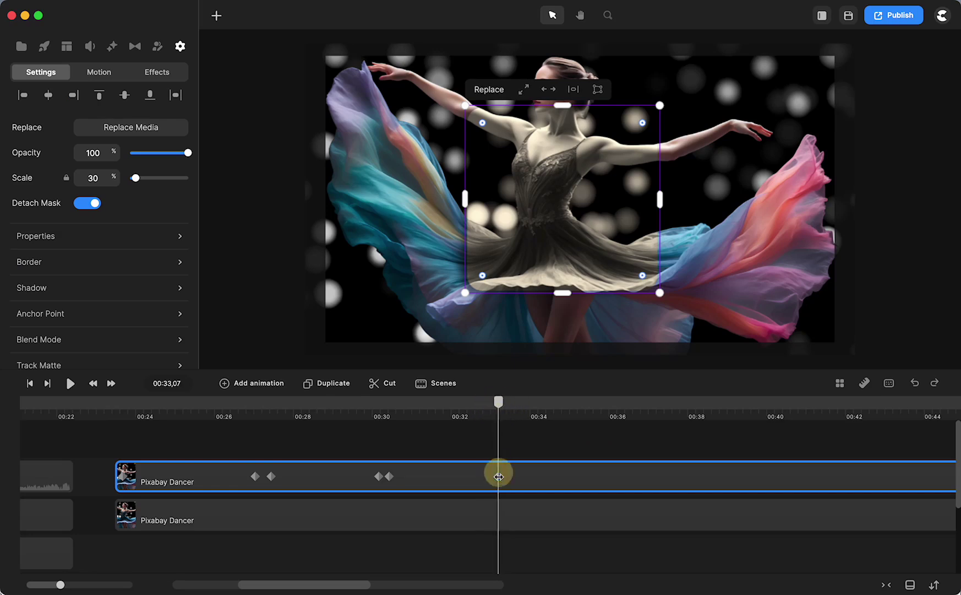
left_click(261, 385)
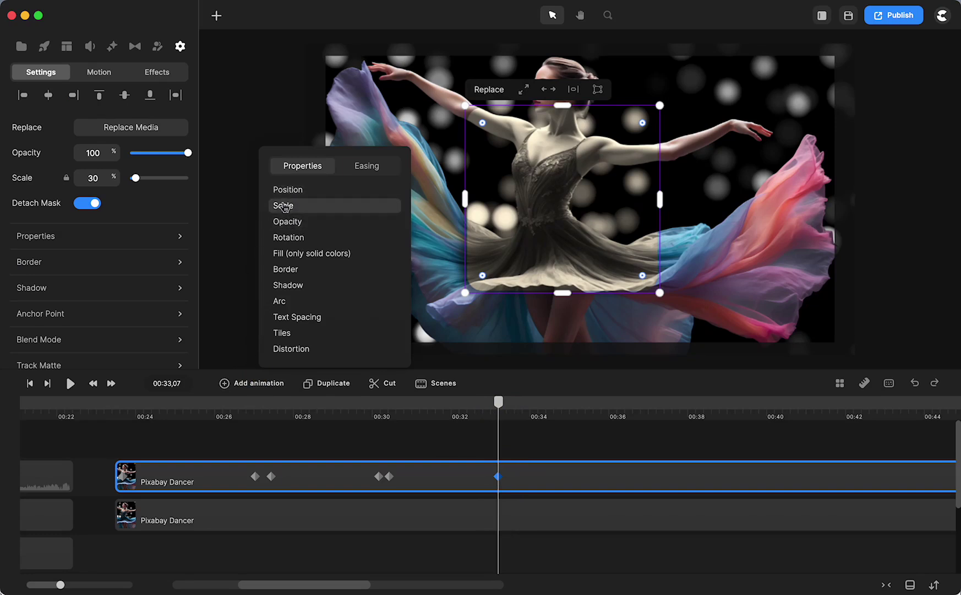
left_click(284, 190)
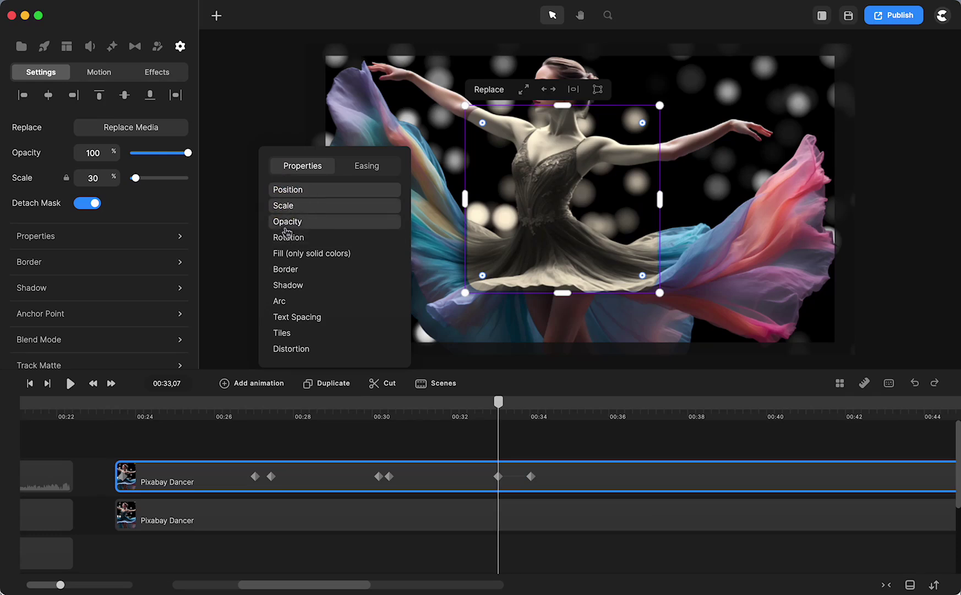
left_click(286, 226)
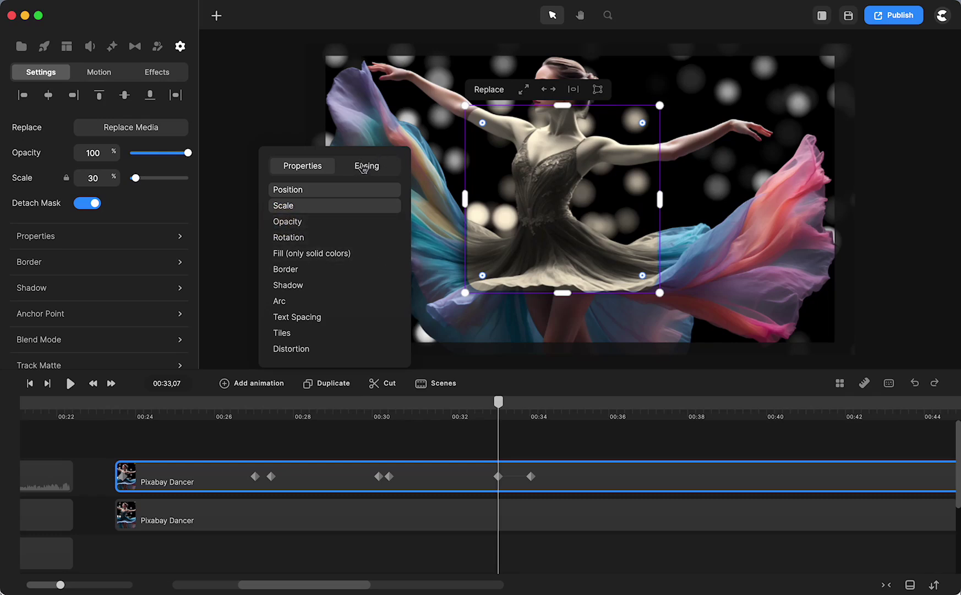
left_click(366, 165)
left_click(290, 257)
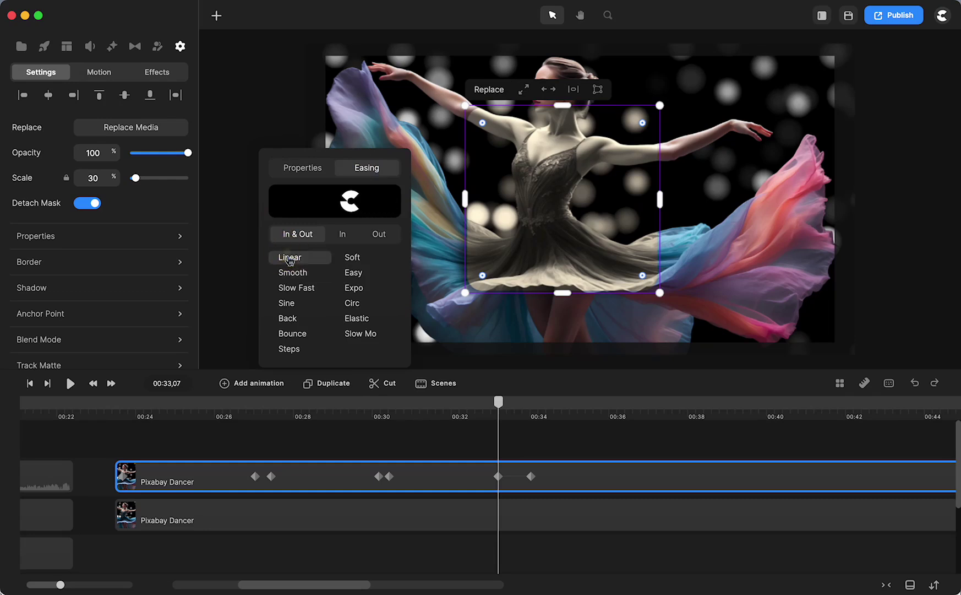
Move the end keyframe to about 00:37, set the mask's scale to 100%, and preview from 00:32
left_click_drag(533, 477, 680, 477)
left_click(681, 476)
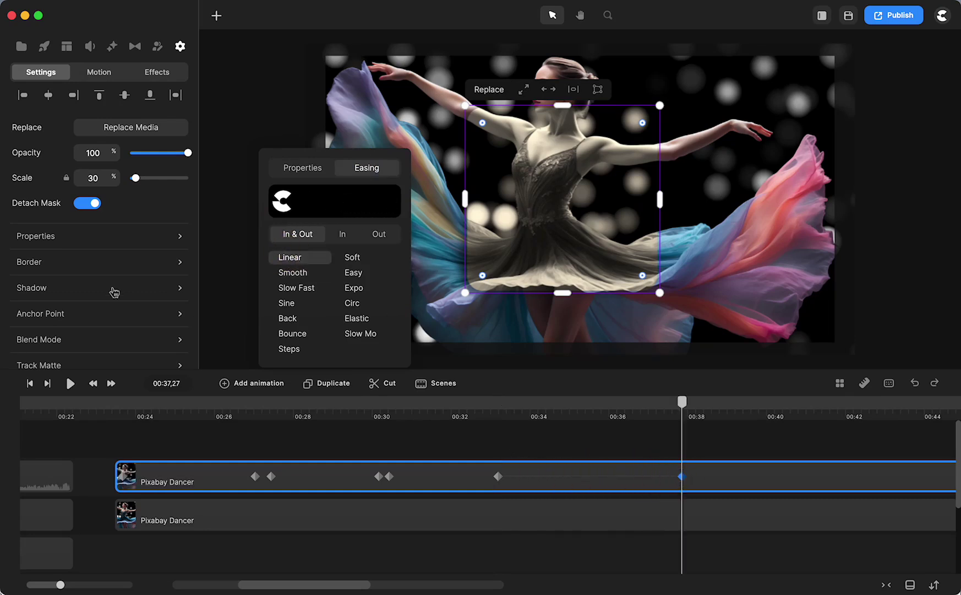
left_click(77, 236)
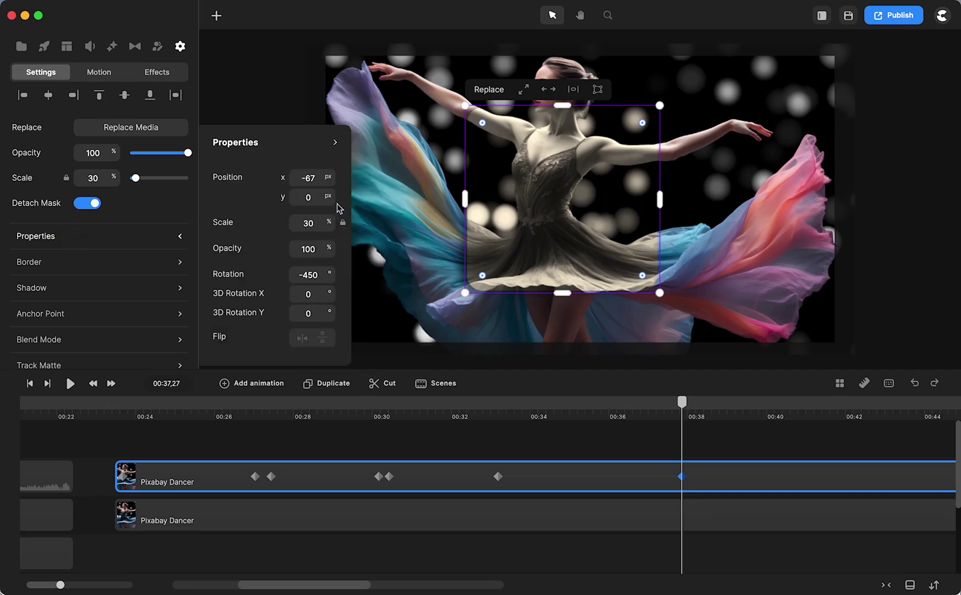
left_click_drag(331, 221, 350, 224)
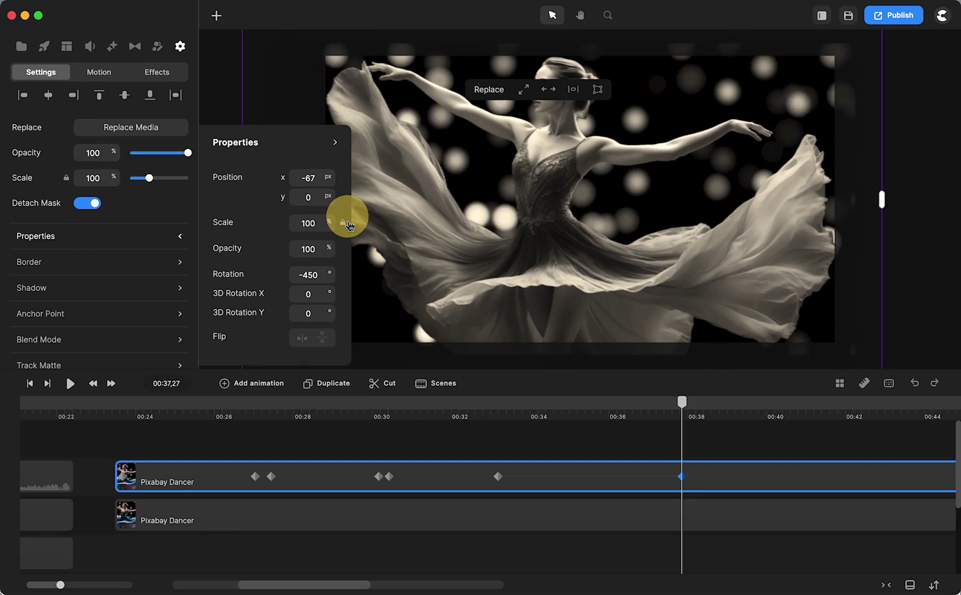
left_click(470, 407)
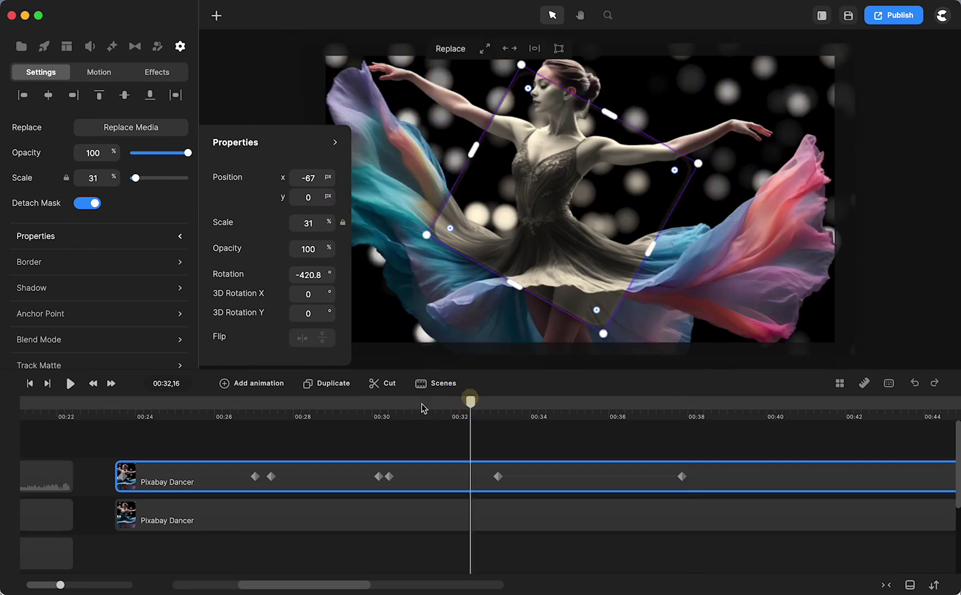
left_click(69, 383)
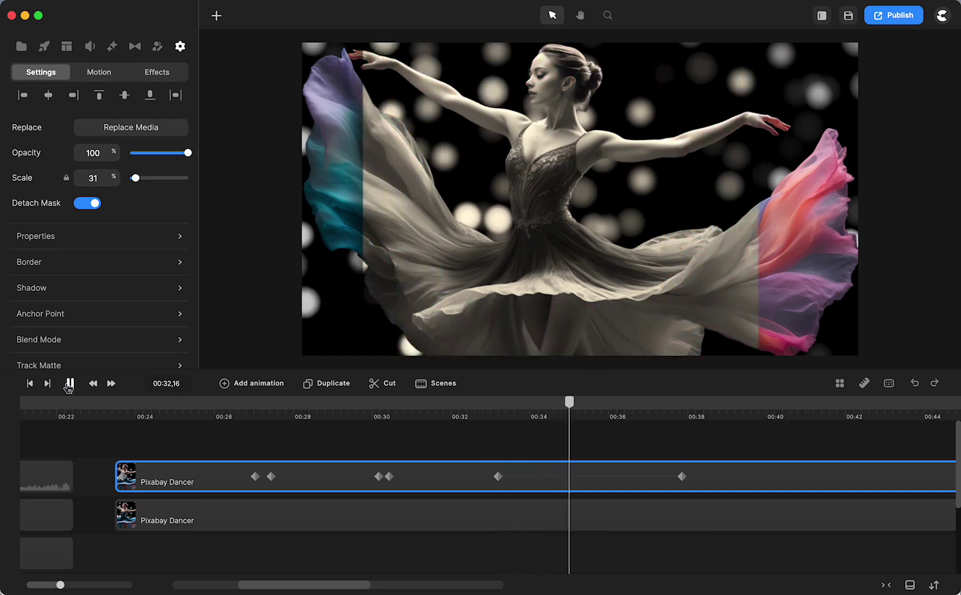
Move the final keyframe earlier to 00:35,22 and replay the animation from 00:32
left_click(69, 384)
left_click(662, 483)
left_click_drag(663, 483, 596, 475)
left_click(473, 407)
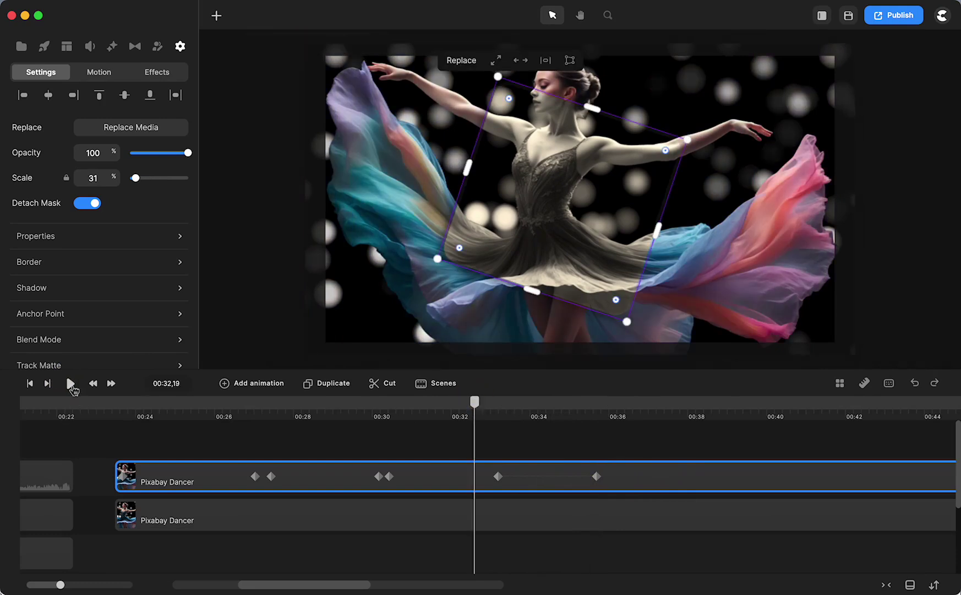
left_click(70, 384)
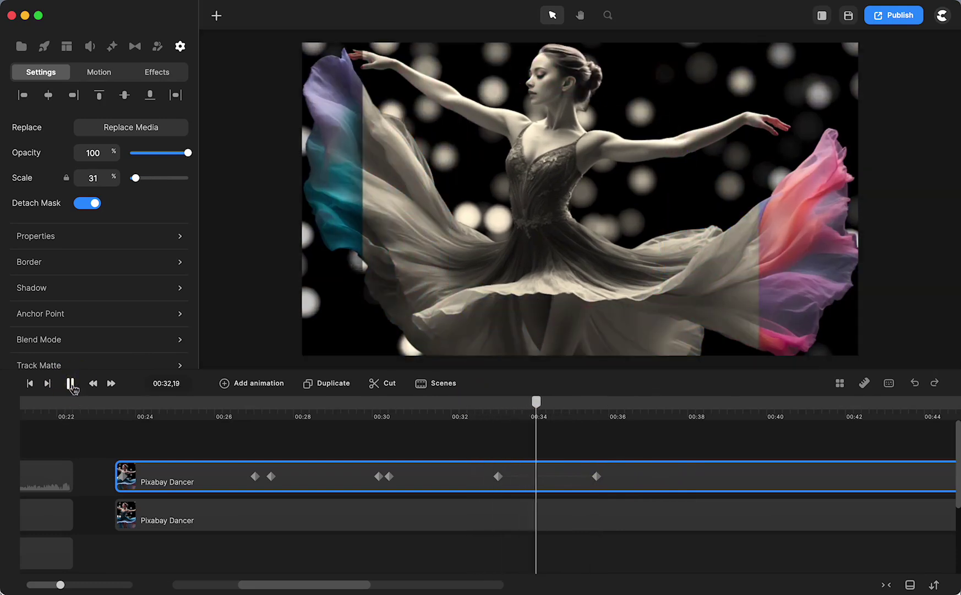
left_click(71, 383)
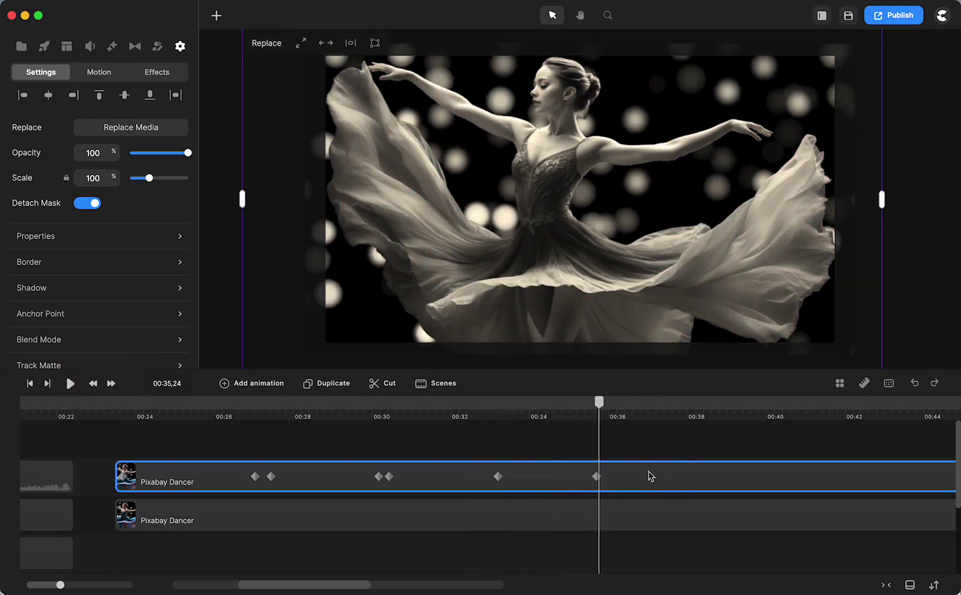
Check the scale animation through the 00:30 and 00:33,07 keyframes, scrubbing to 00:31
left_click_drag(600, 410, 559, 403)
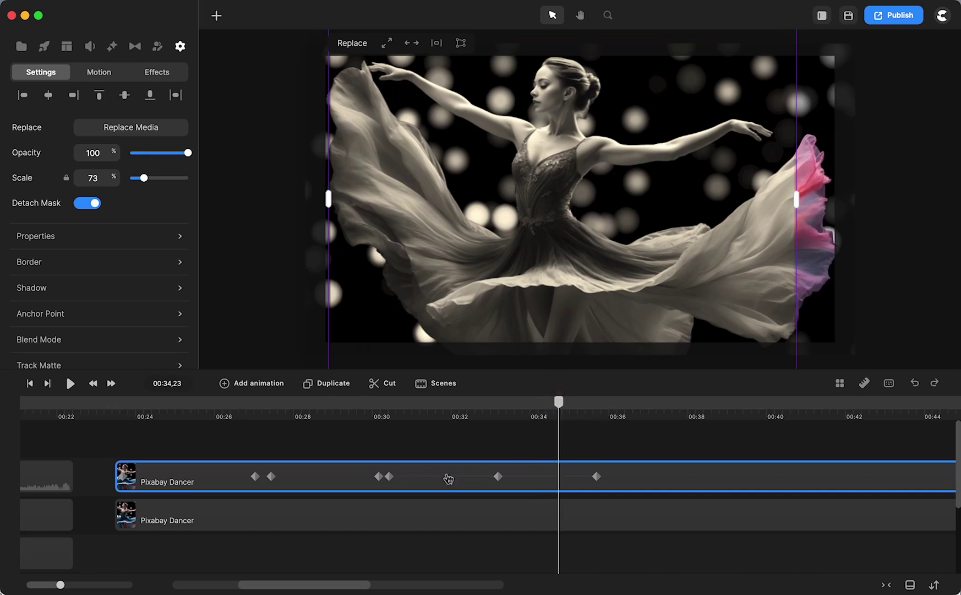
left_click(448, 477)
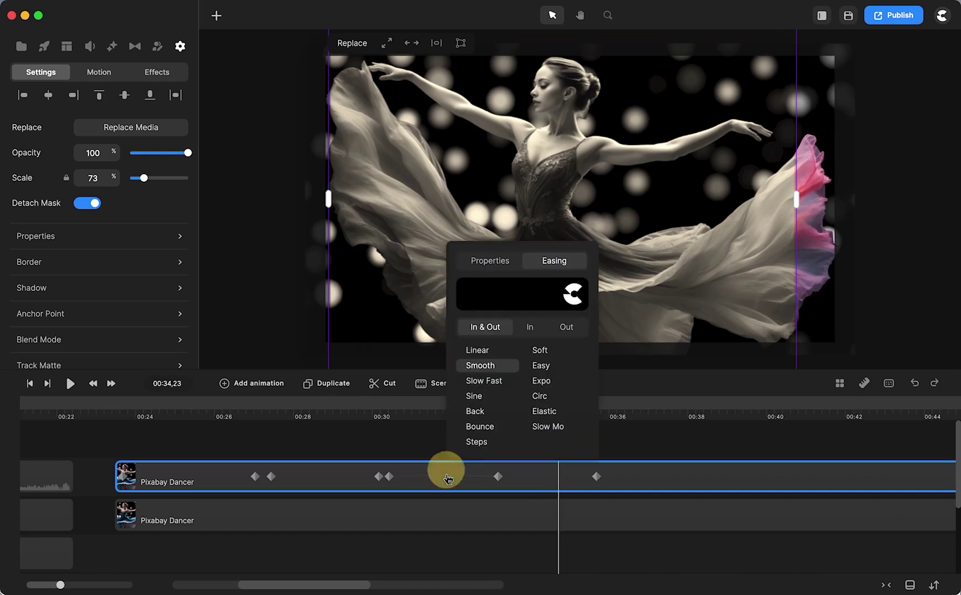
left_click(497, 476)
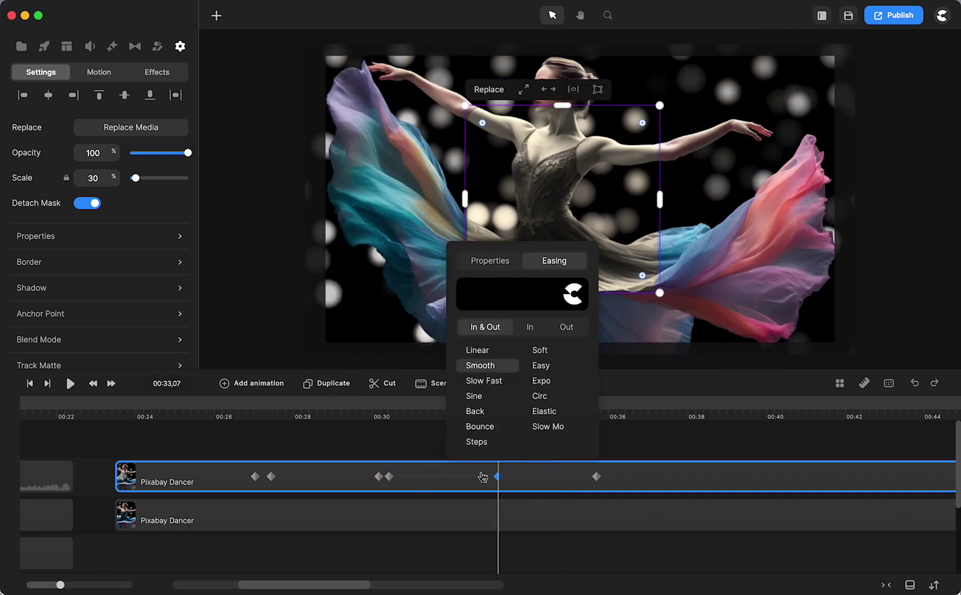
left_click(380, 476)
left_click_drag(580, 160, 606, 173)
left_click_drag(378, 402, 598, 402)
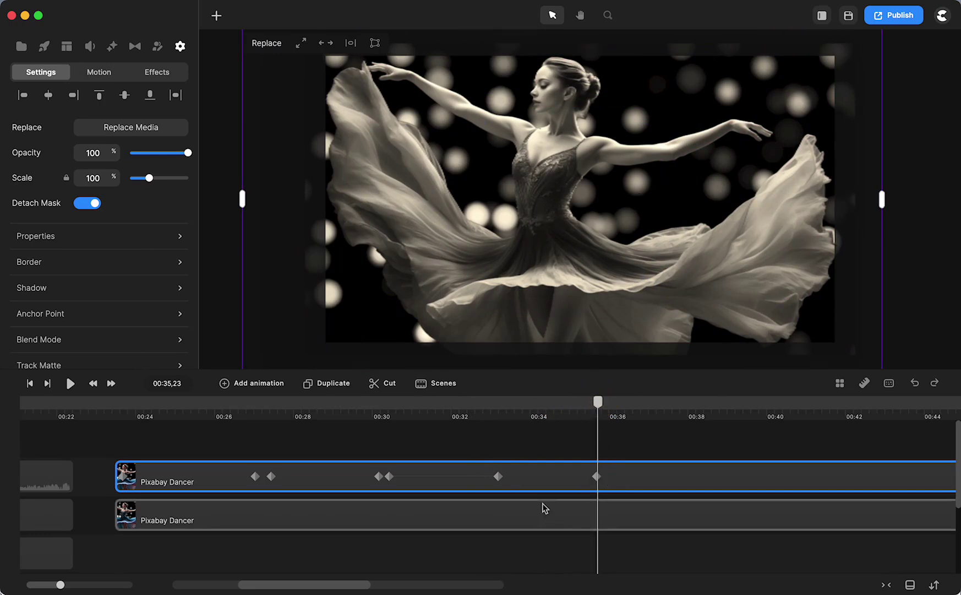
Add an Opacity animation fading the sepia layer from 00:35,22 to 0% at 00:36,17
left_click(597, 477)
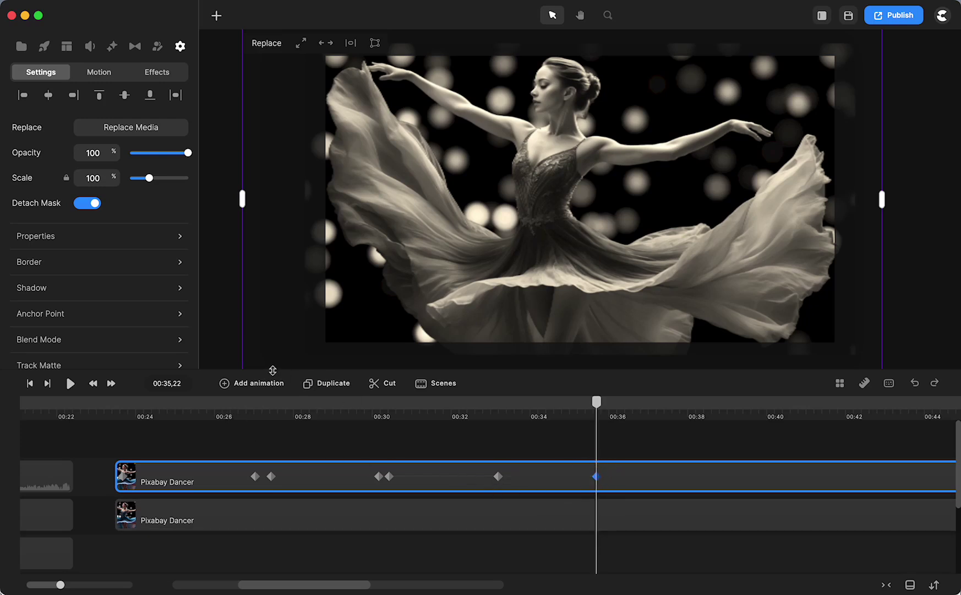
left_click(265, 384)
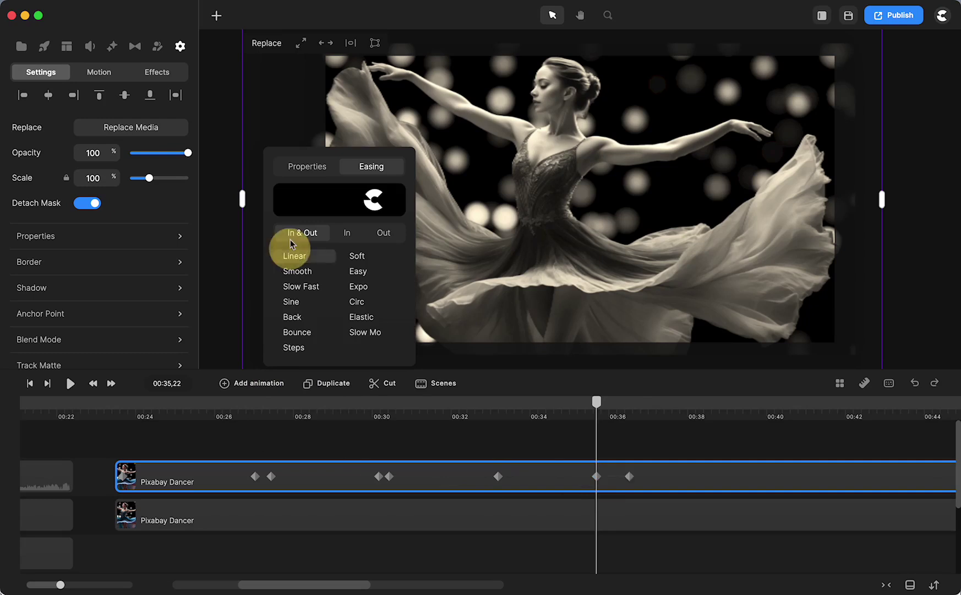
left_click(303, 167)
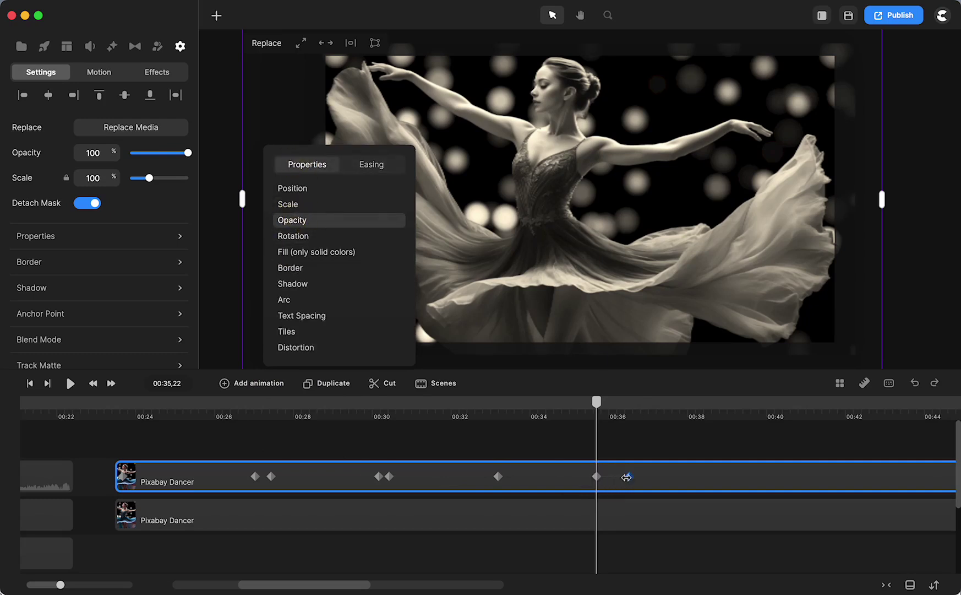
left_click(630, 477)
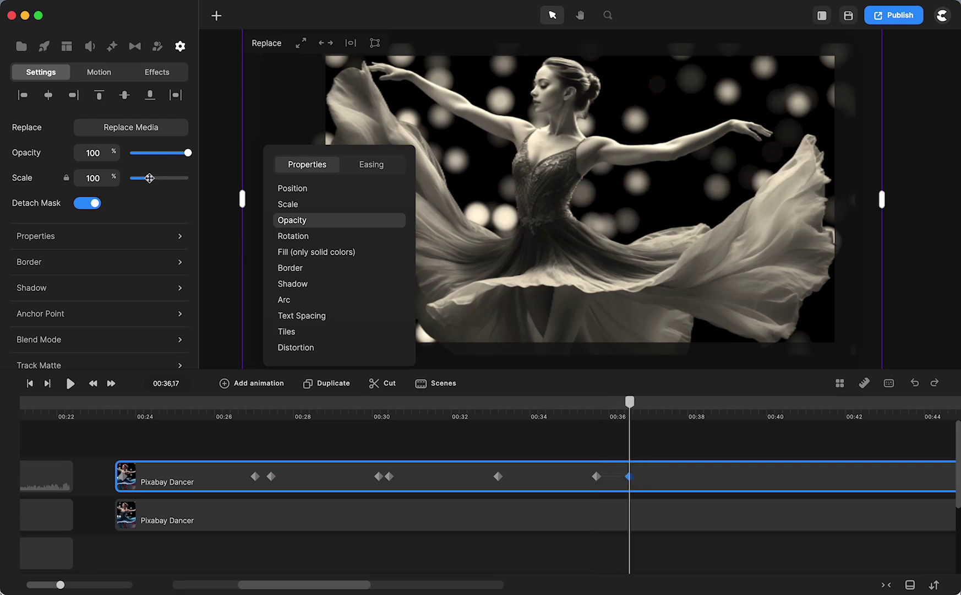
left_click_drag(189, 153, 96, 154)
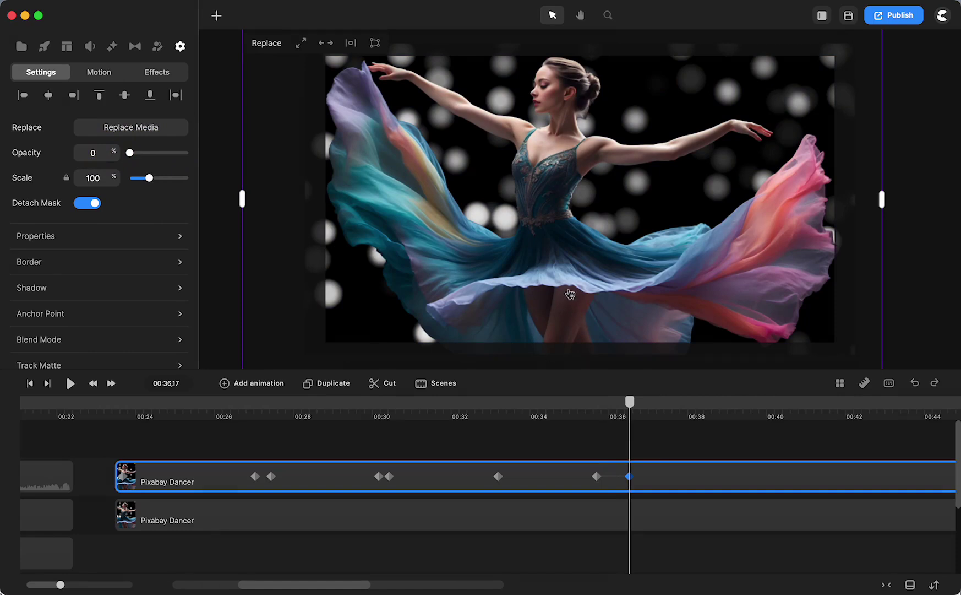
Preview the sepia-to-colour change from 00:23,20
left_click(539, 450)
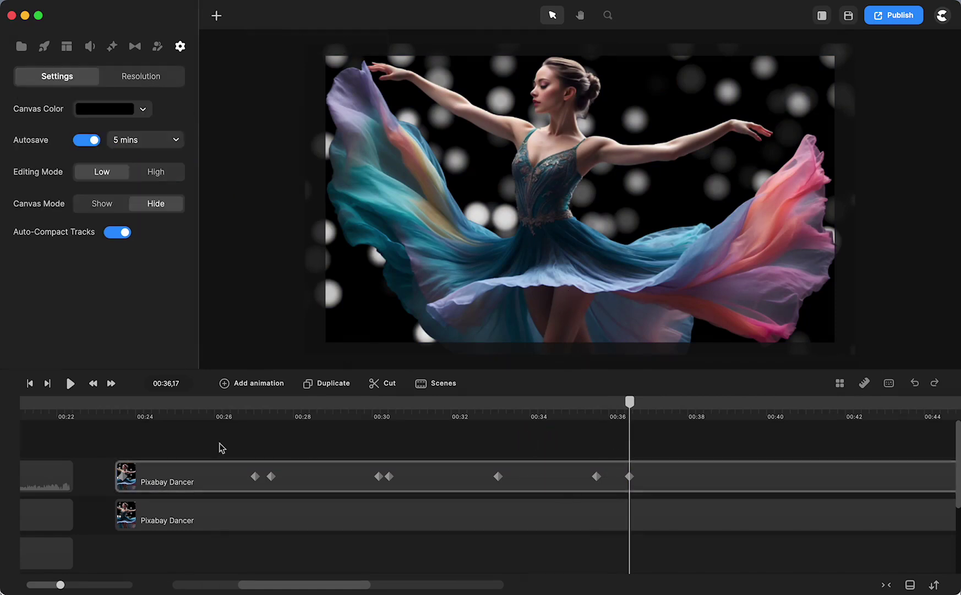
left_click(121, 404)
left_click(71, 384)
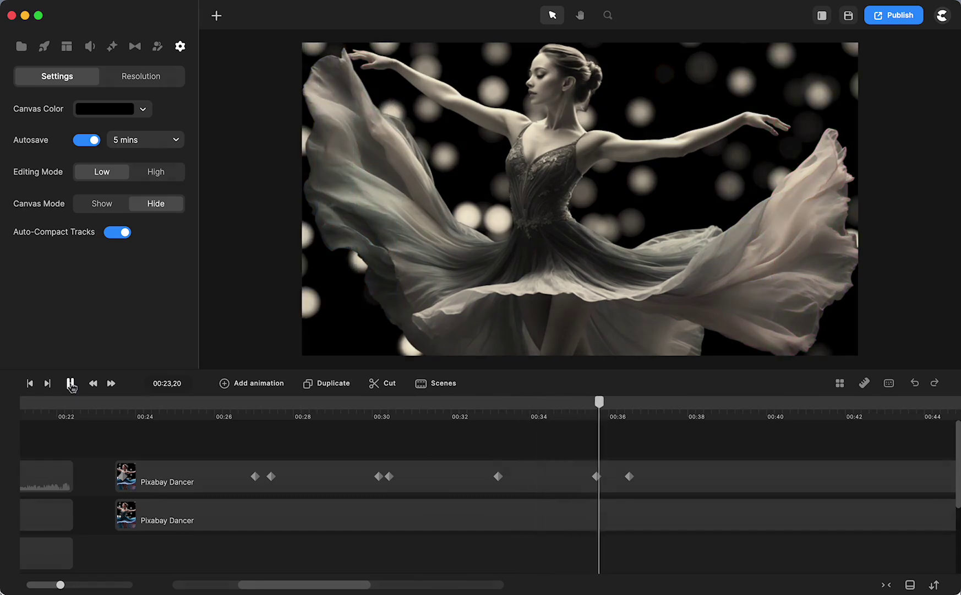
Split the lower colour Pixabay Dancer clip at 00:36,16
left_click(70, 384)
left_click(400, 524)
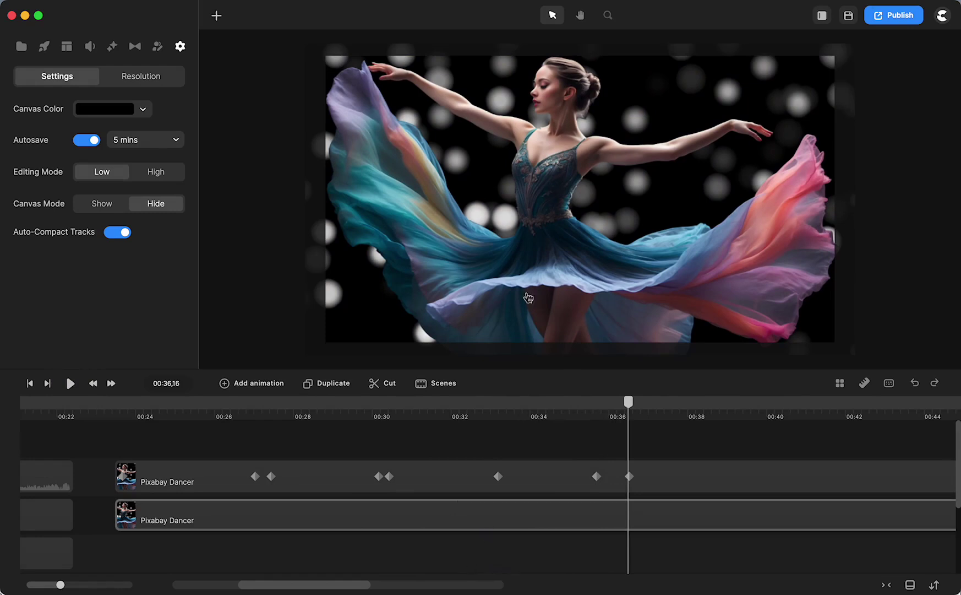
left_click(528, 298)
scroll(607, 552, "right", 5)
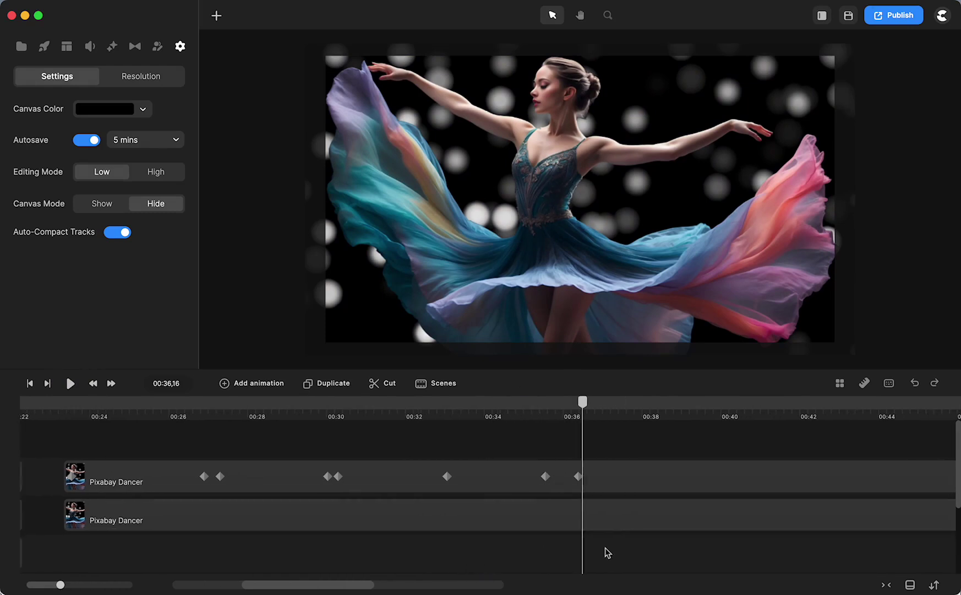
left_click(501, 518)
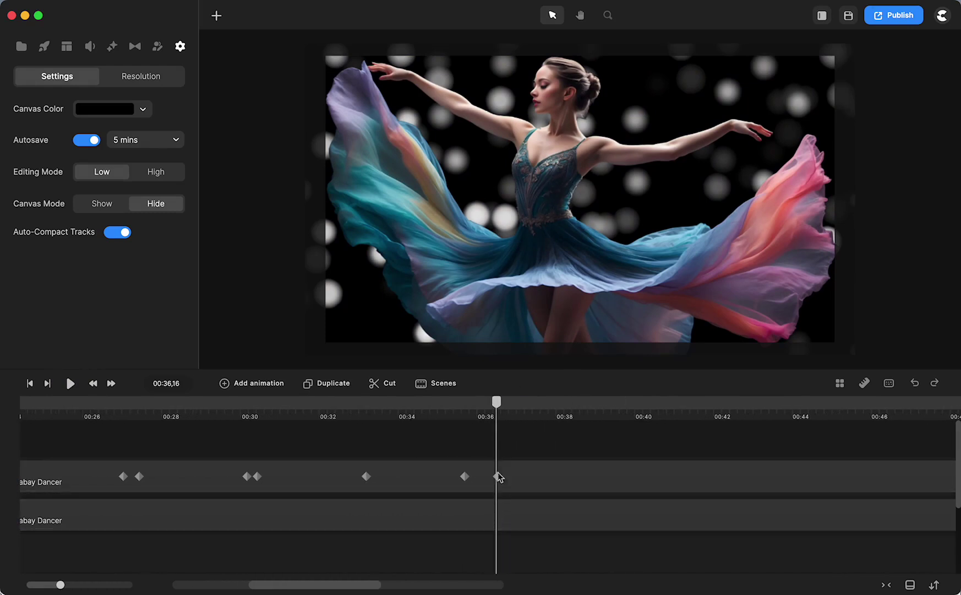
left_click(496, 515)
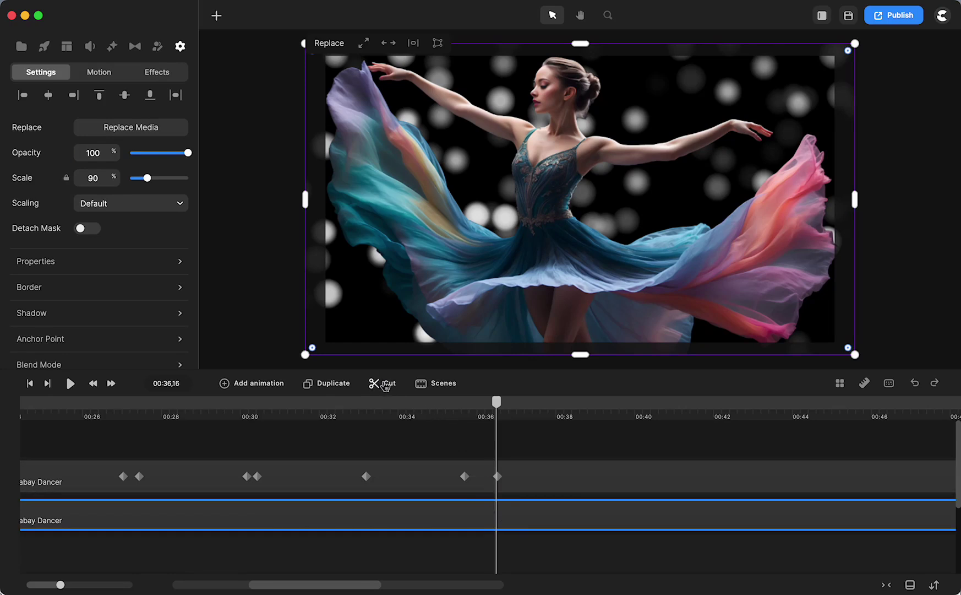
left_click(385, 385)
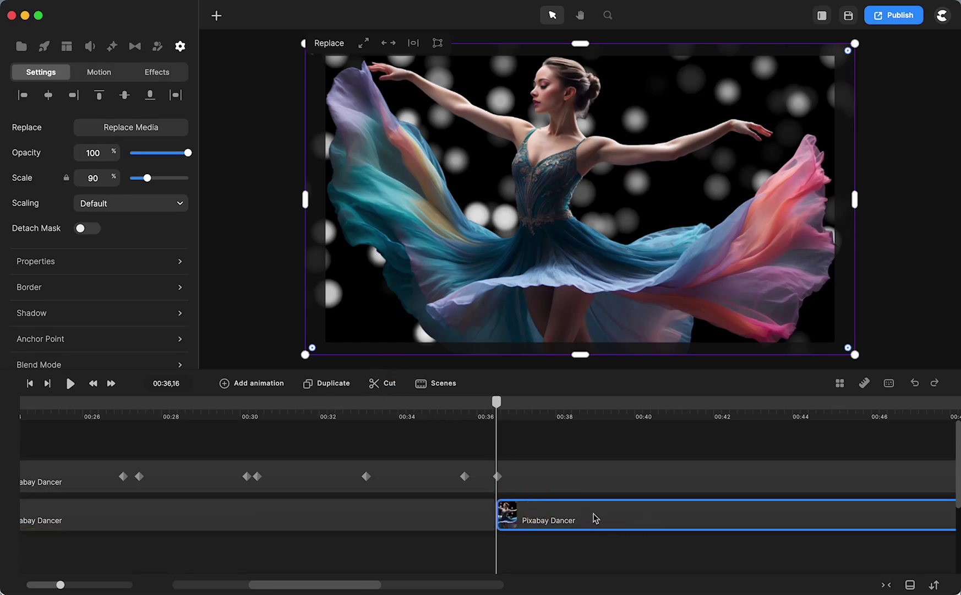
Apply a Saturate filter from Effects & Components to the second Pixabay Dancer clip
left_click(113, 46)
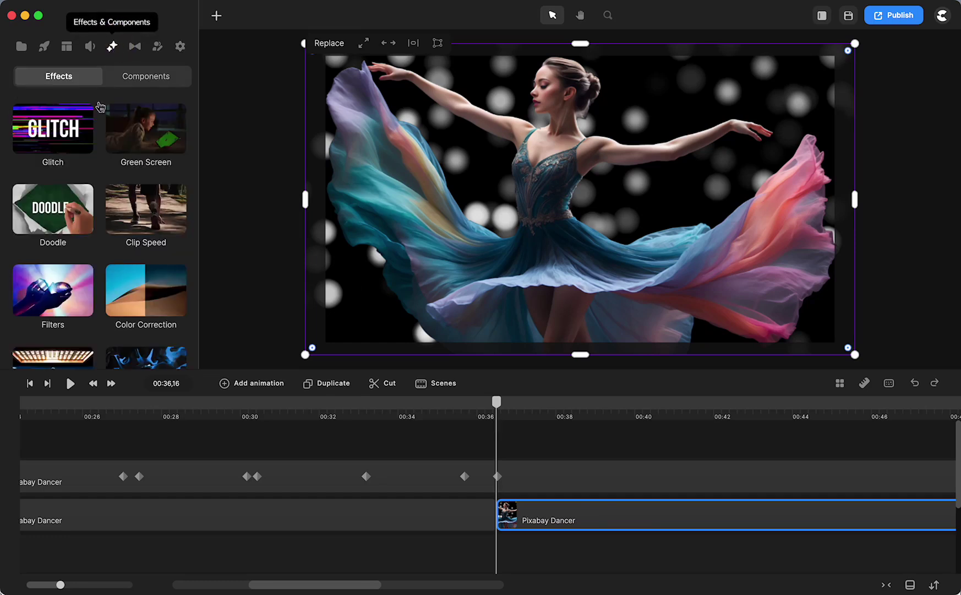
left_click_drag(57, 297, 584, 523)
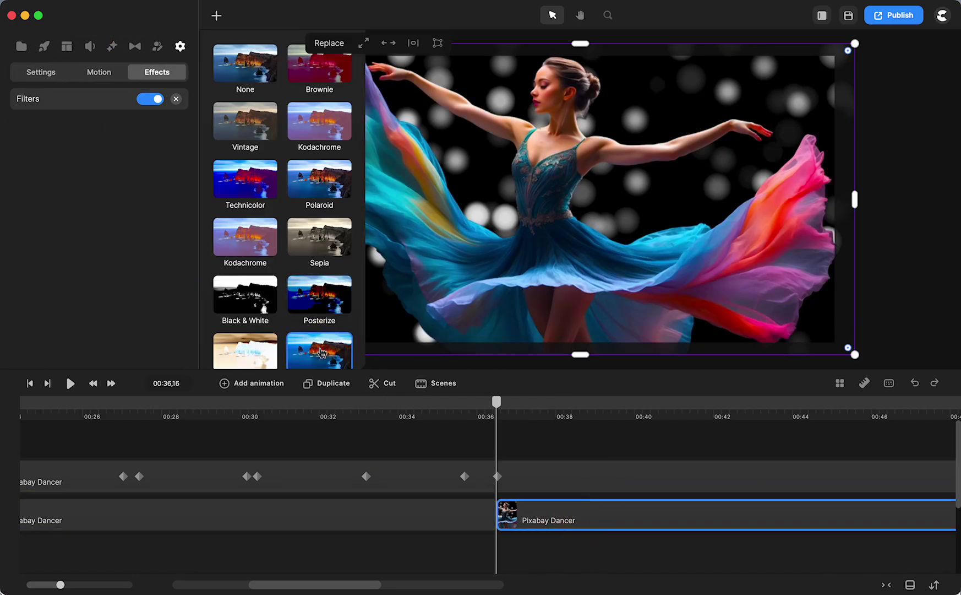
scroll(339, 314, "down", 3)
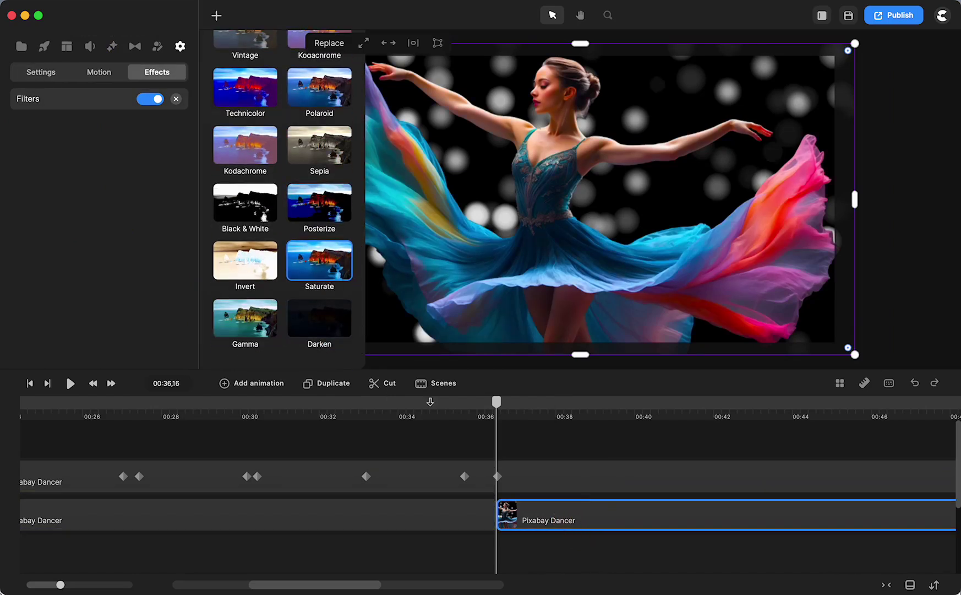
left_click_drag(496, 402, 511, 417)
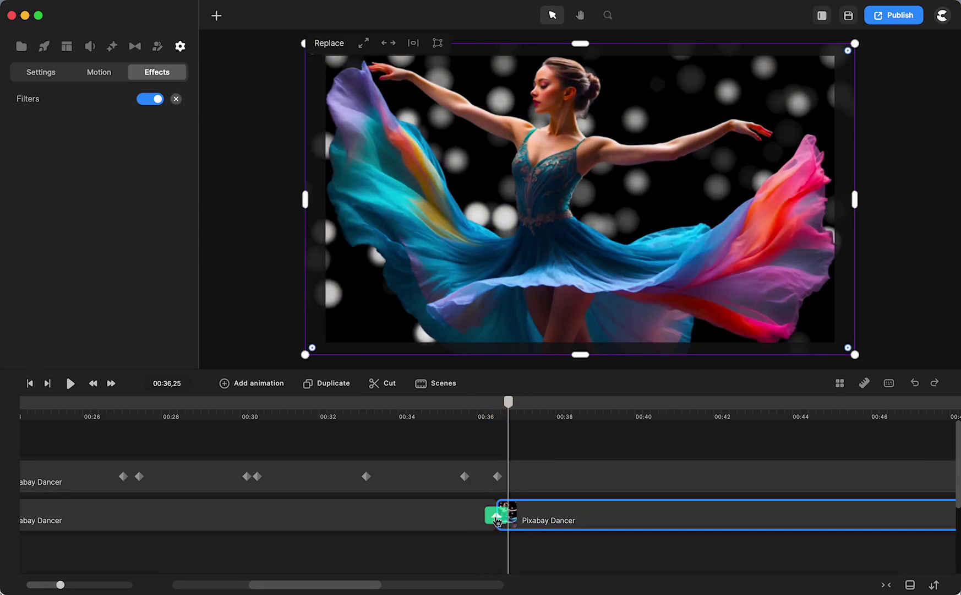
Add a transition at the start of the second dancer clip and scrub through it
left_click(495, 516)
left_click(479, 544)
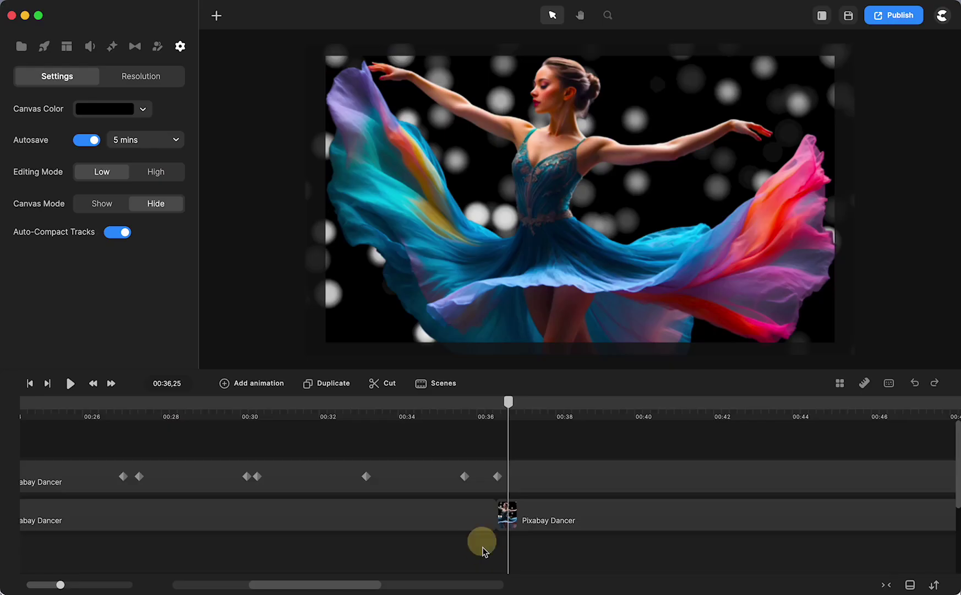
mouse_move(498, 522)
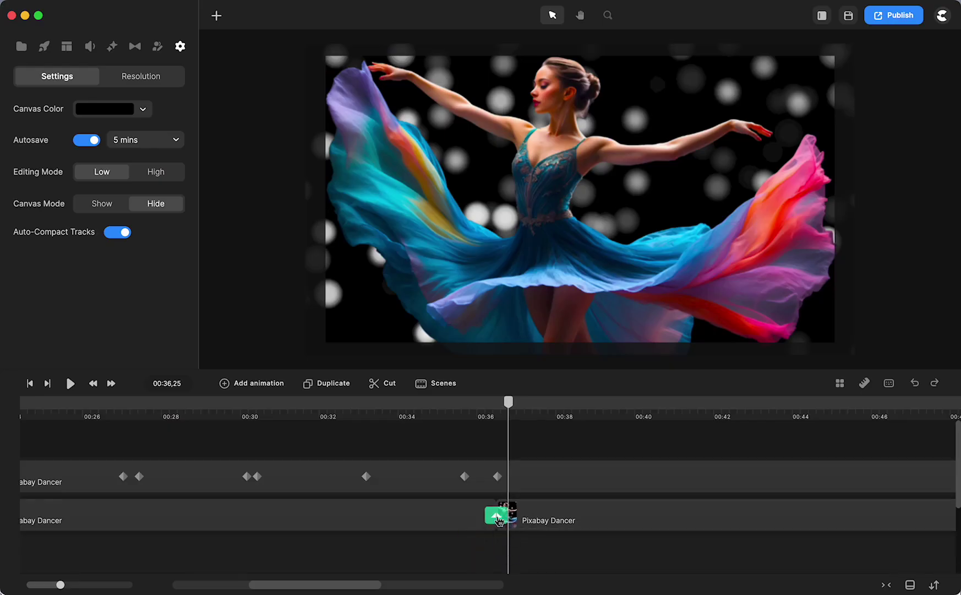
left_click(497, 517)
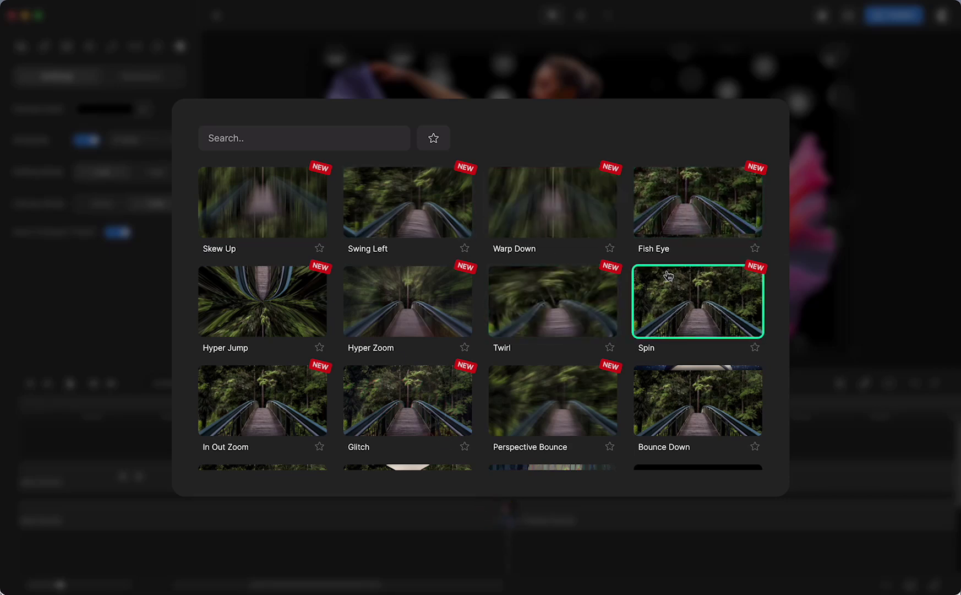
left_click(689, 401)
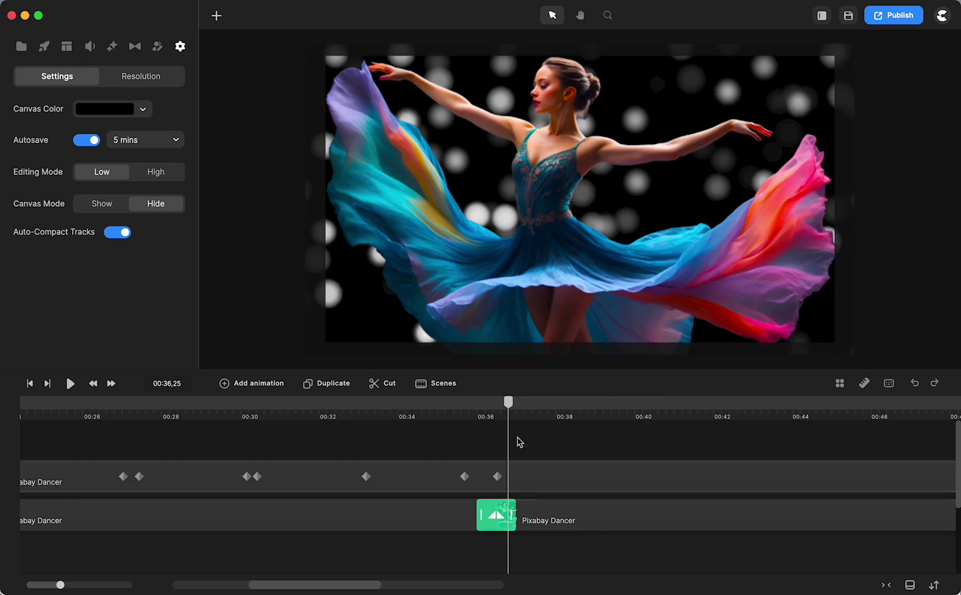
mouse_move(509, 410)
left_mouse_down()
mouse_move(429, 416)
mouse_move(520, 418)
mouse_move(471, 428)
mouse_move(515, 416)
left_mouse_up()
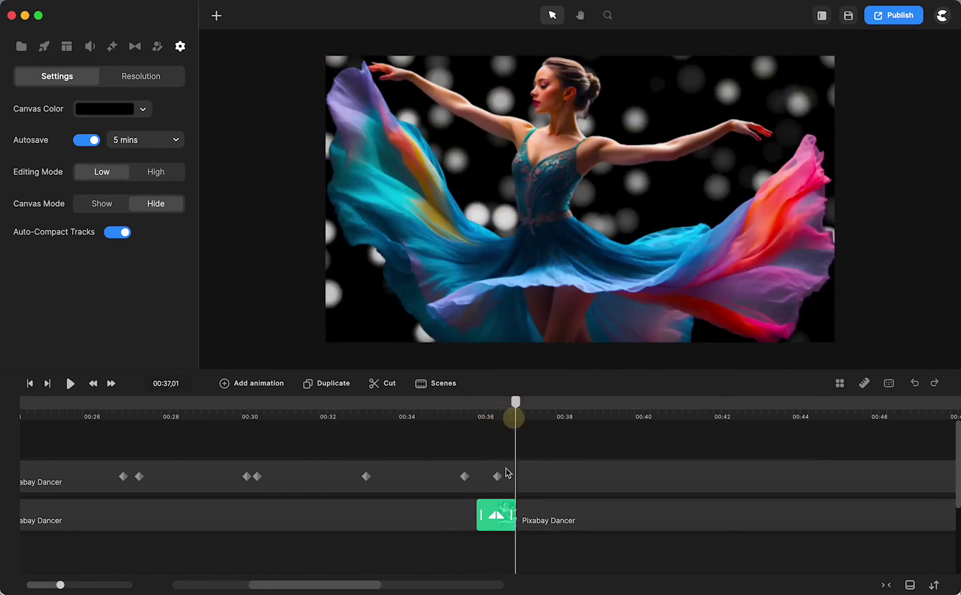
Move the last keyframe to about 00:37,20, lengthen the transition and realign both dancer clips
left_click_drag(496, 478, 541, 476)
left_click_drag(510, 520, 529, 518)
left_click(583, 515)
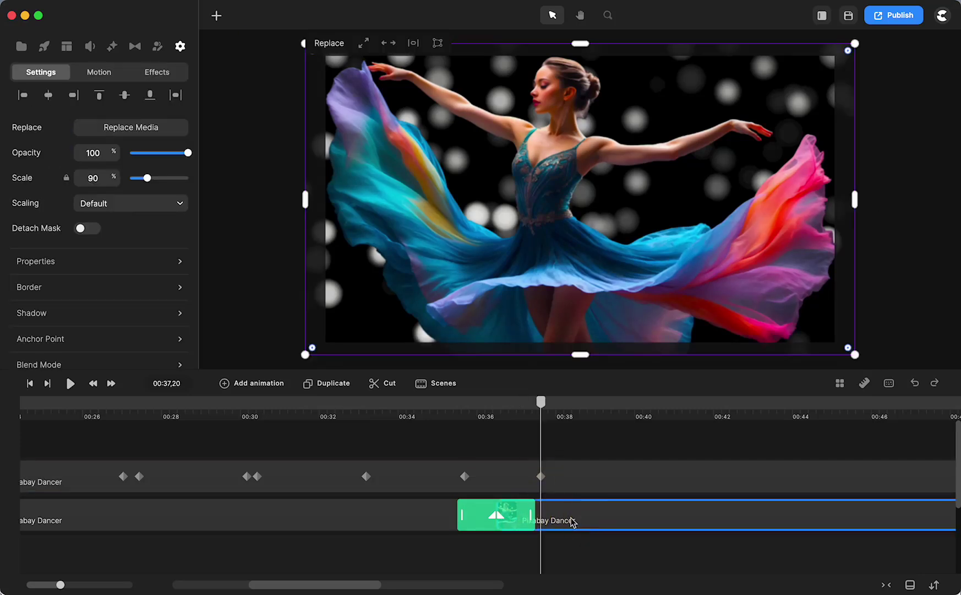
left_click(586, 512)
left_click_drag(600, 522, 624, 515)
left_click_drag(493, 513, 518, 515)
left_click_drag(600, 518, 567, 522)
Apply the In Out Zoom transition at the join and play it back
left_click(518, 516)
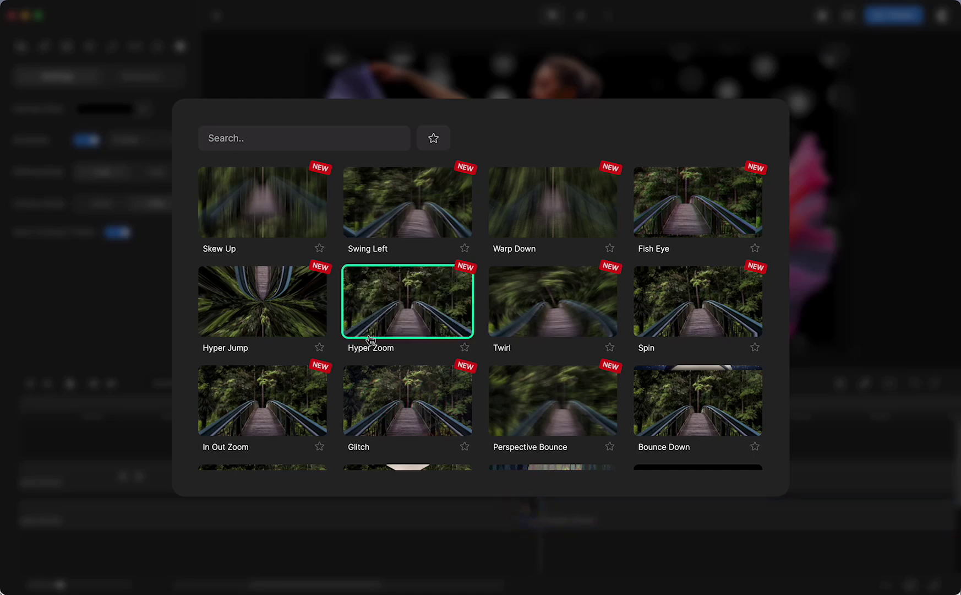
scroll(370, 339, "down", 5)
scroll(370, 339, "down", 1)
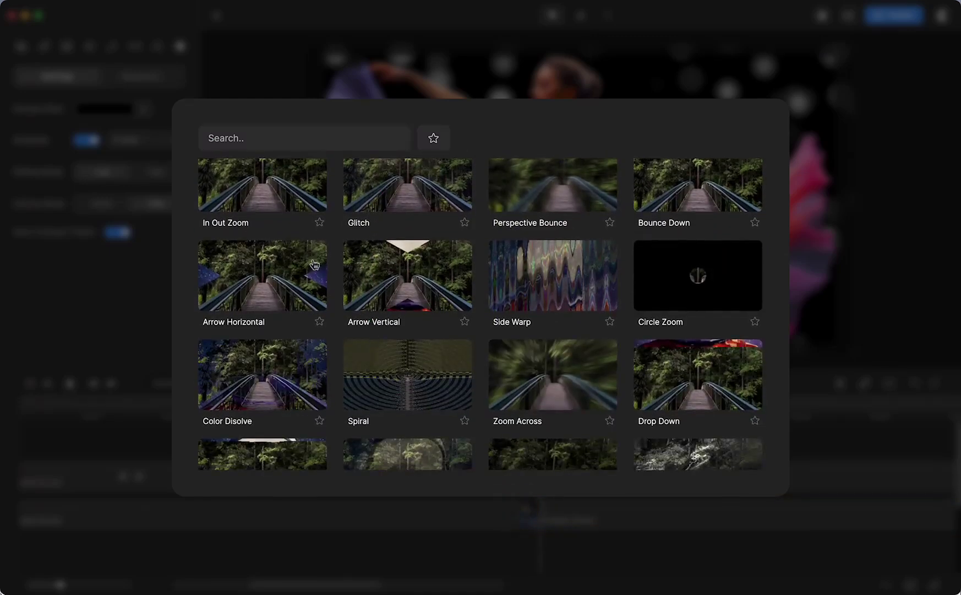
left_click(255, 183)
left_click(430, 406)
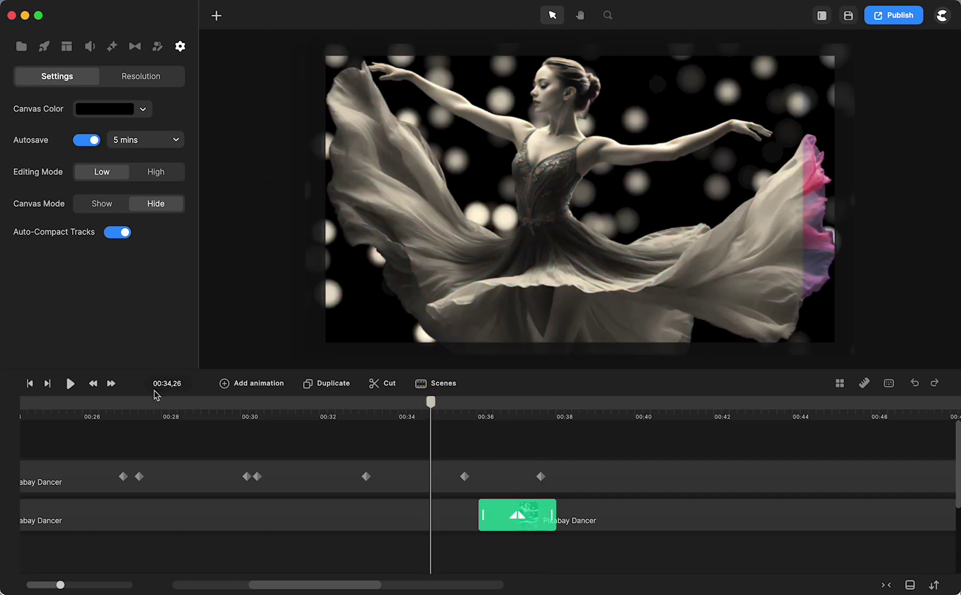
left_click(64, 385)
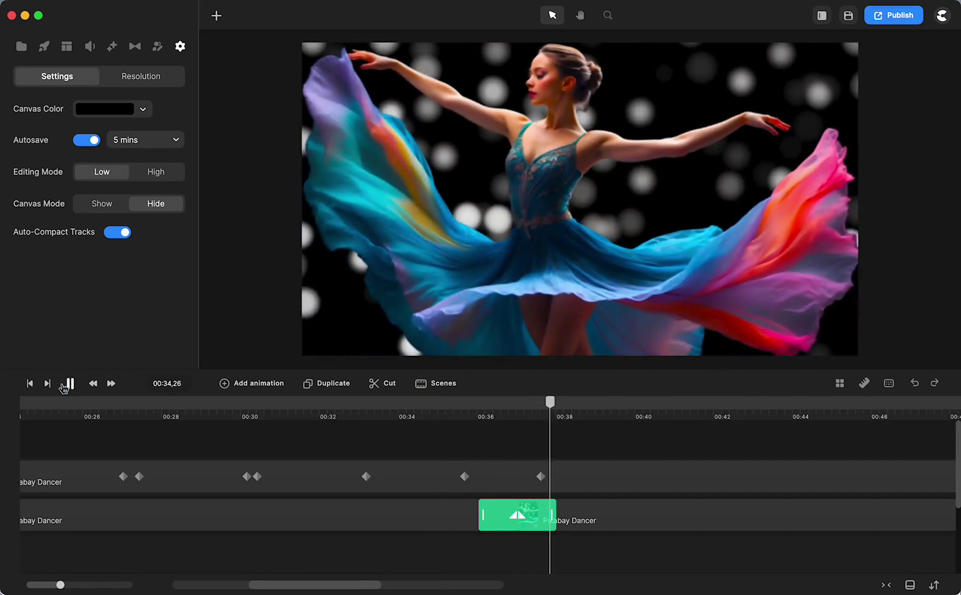
left_click(65, 389)
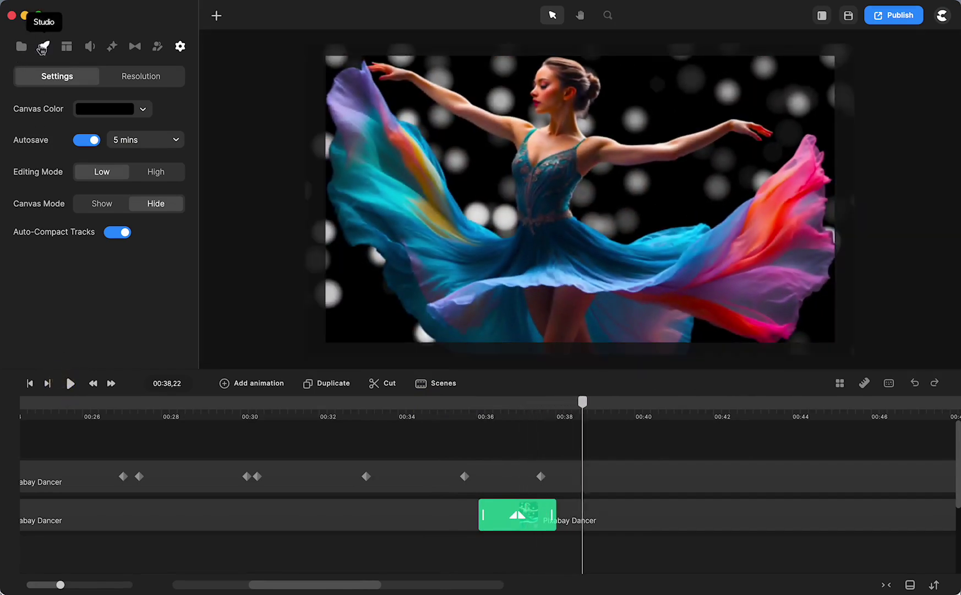
Search Studio elements for dust and move the keyframed dancer track up to free a track
left_click(43, 49)
left_click(74, 72)
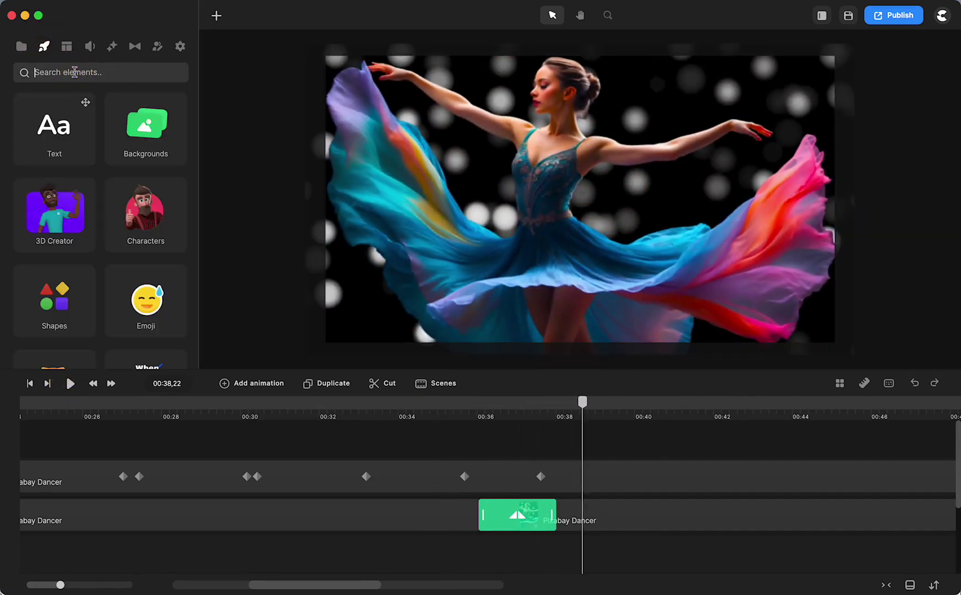
key("Return")
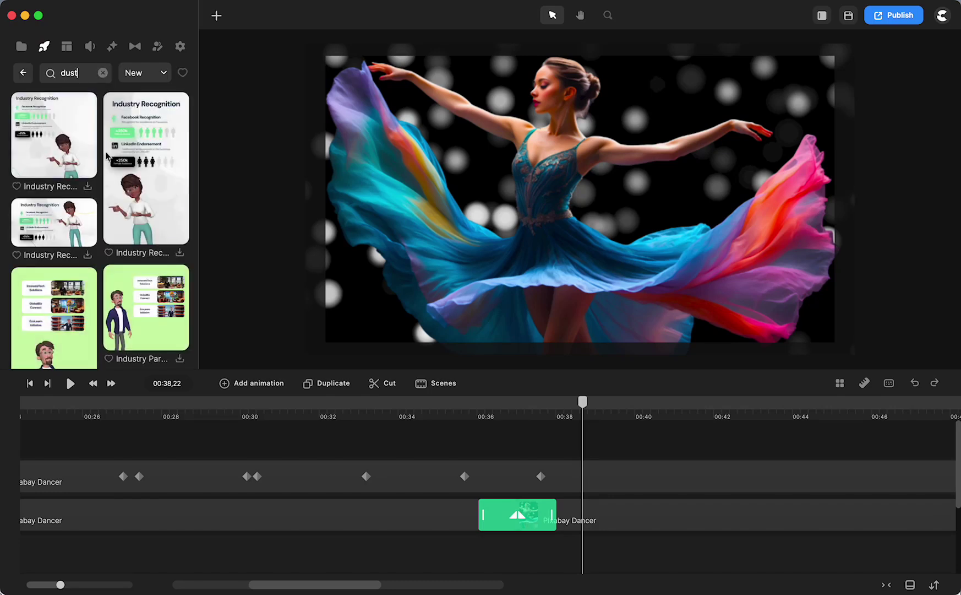
scroll(111, 189, "down", 1)
scroll(112, 189, "down", 1)
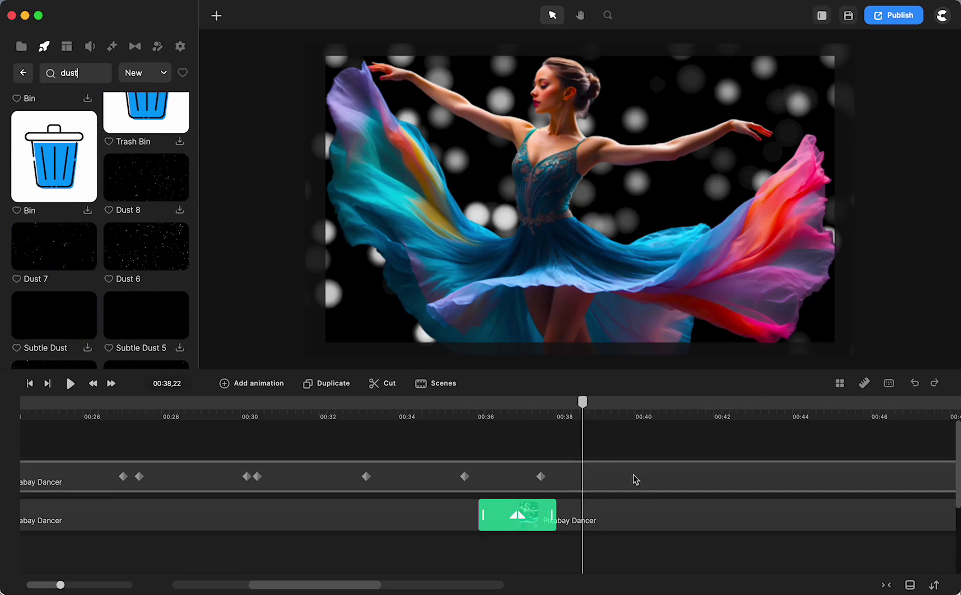
left_click_drag(634, 473, 631, 447)
Place the Dust 7 overlay near 00:38 and lower its opacity to 61%
left_click(46, 48)
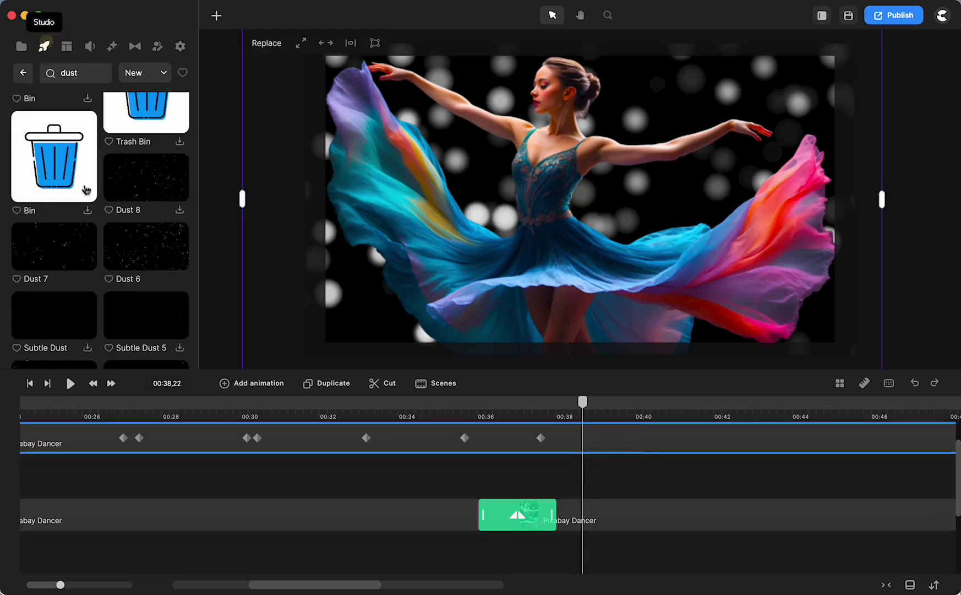
left_click_drag(71, 256, 554, 471)
left_click(566, 484)
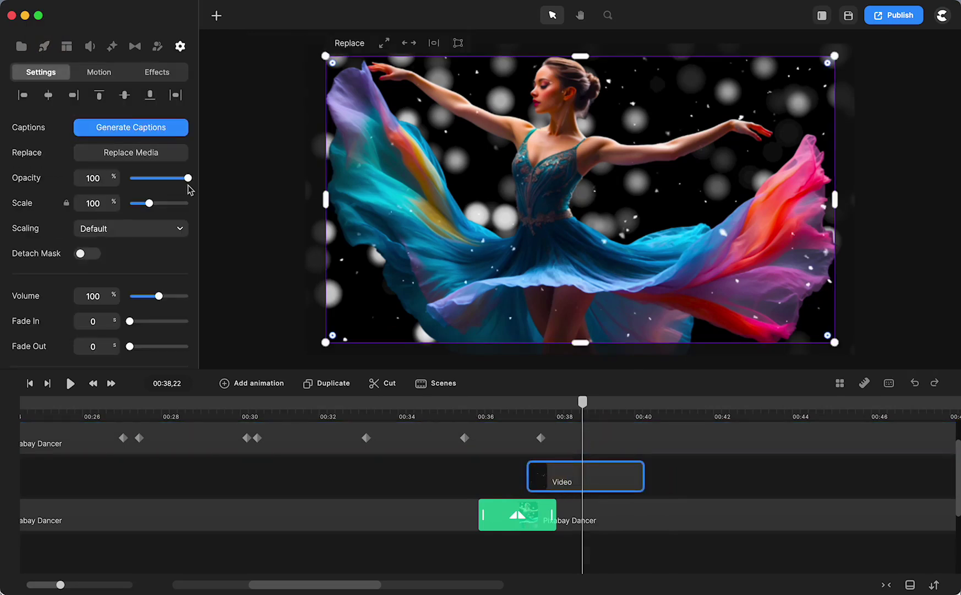
left_click_drag(185, 180, 163, 177)
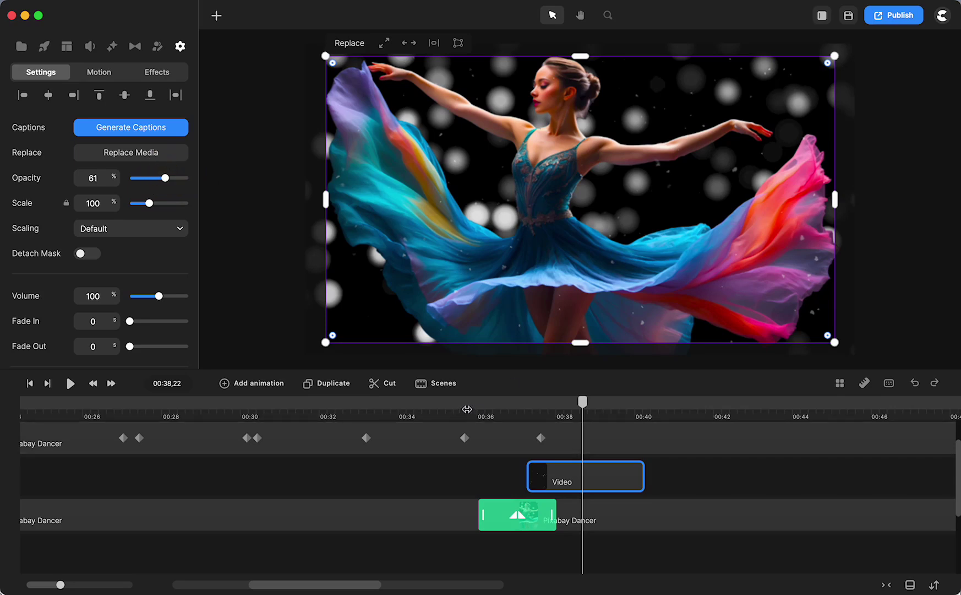
Preview the dust overlay section from about 00:35
left_click(458, 406)
left_click(71, 384)
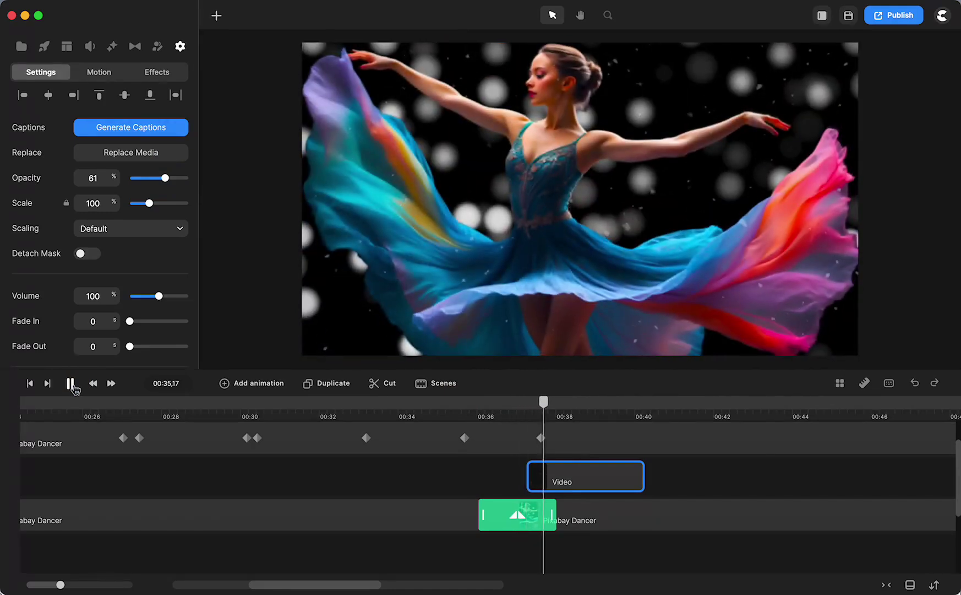
left_click(71, 384)
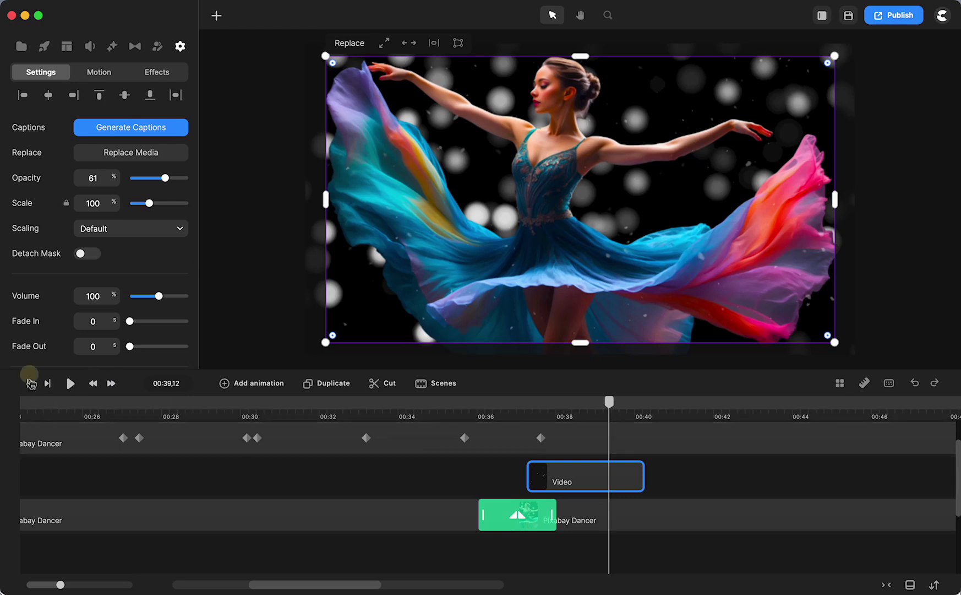
left_click(30, 383)
left_click(71, 384)
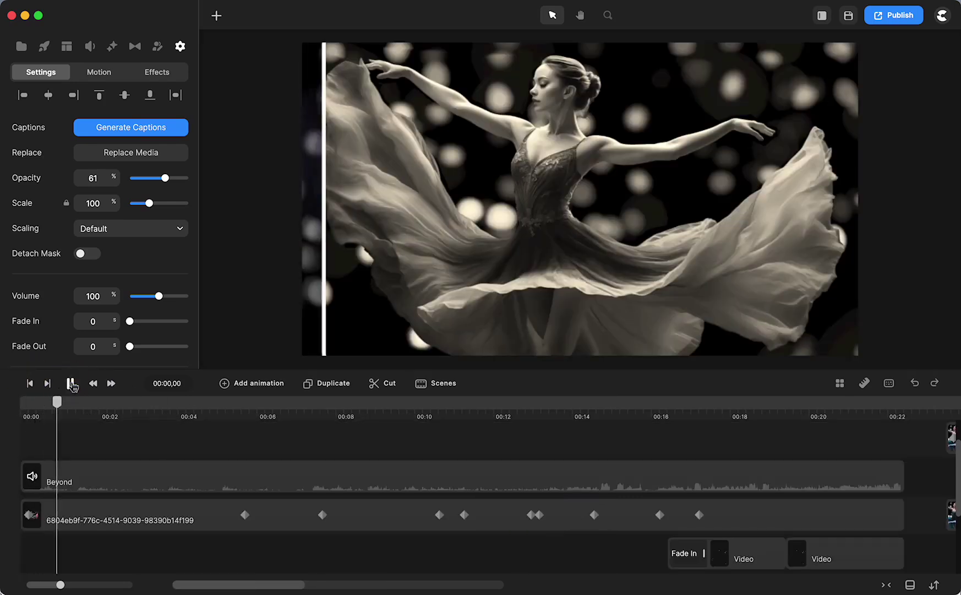